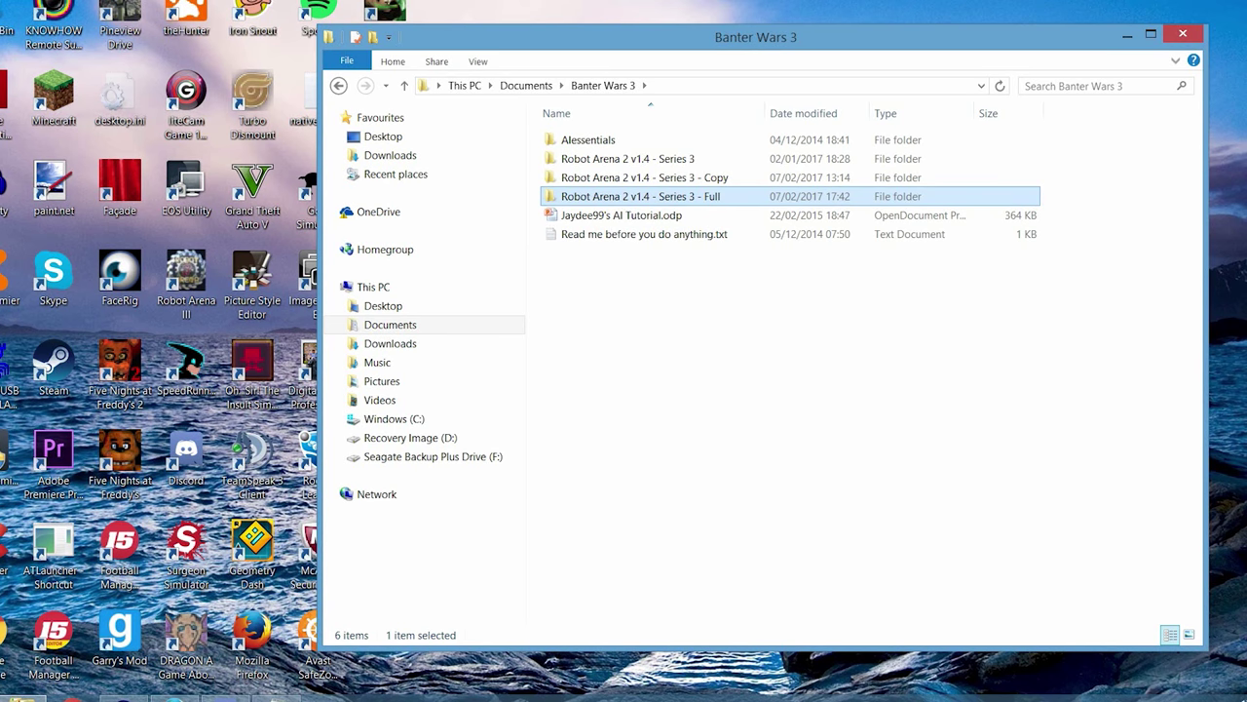
Launch Robot Arena 2.exe from the "Robot Arena 2 v1.4 - Series 3 - Full" folder
key("Return")
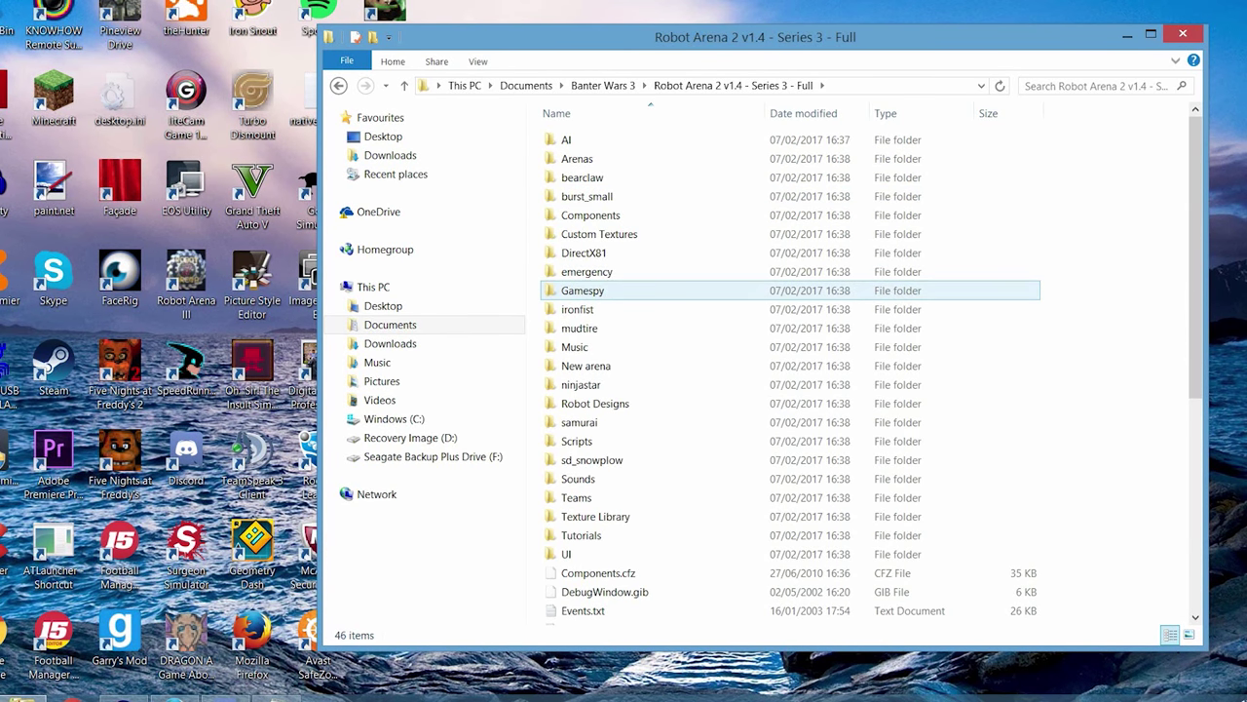
scroll(584, 312, "down", 2)
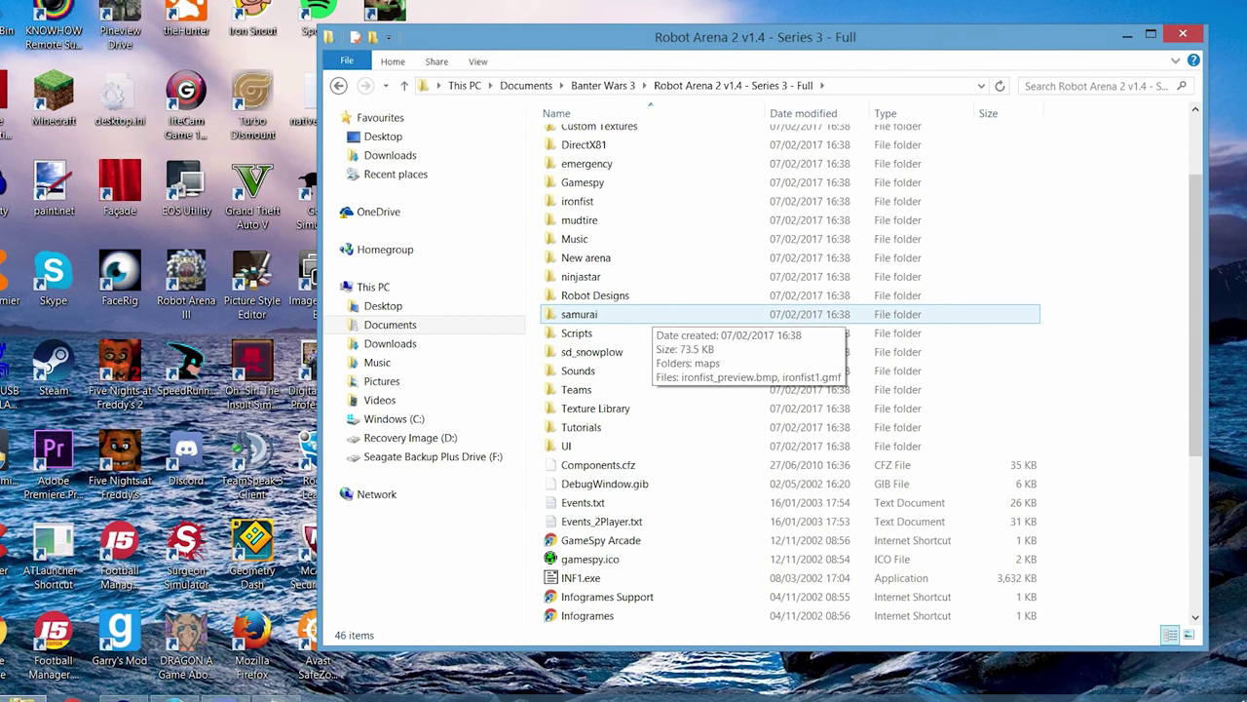
scroll(585, 332, "down", 5)
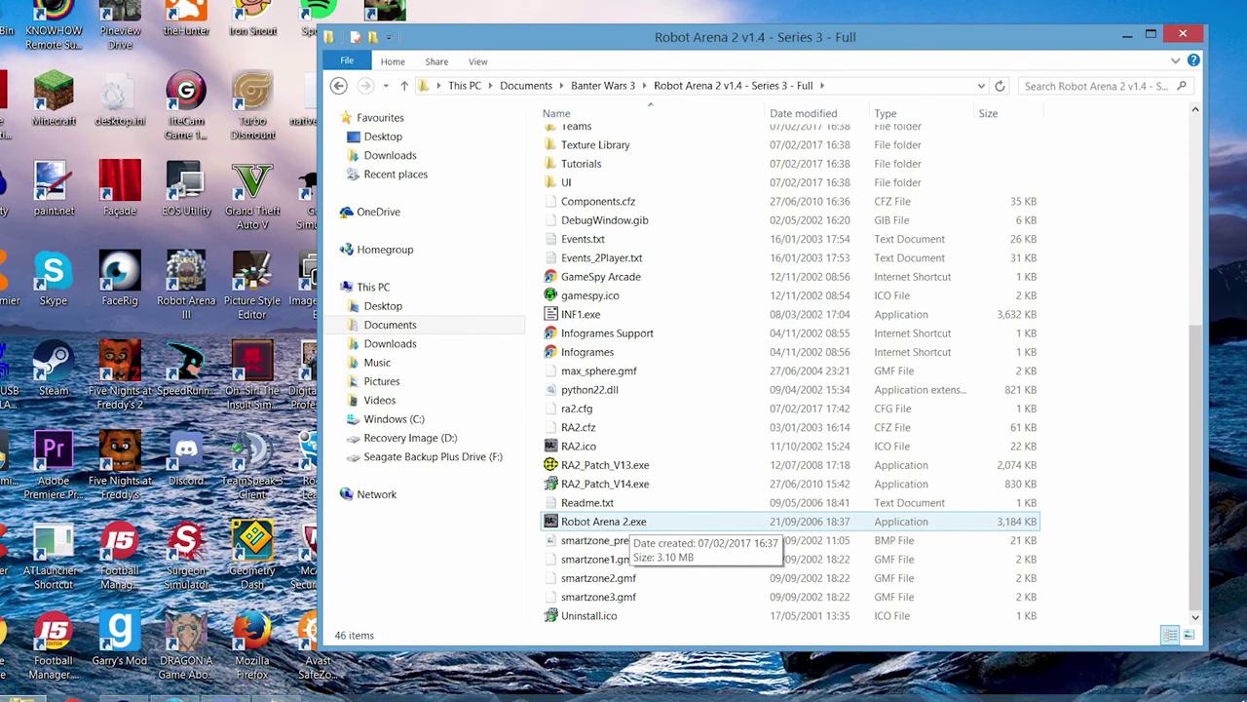
double_click(620, 524)
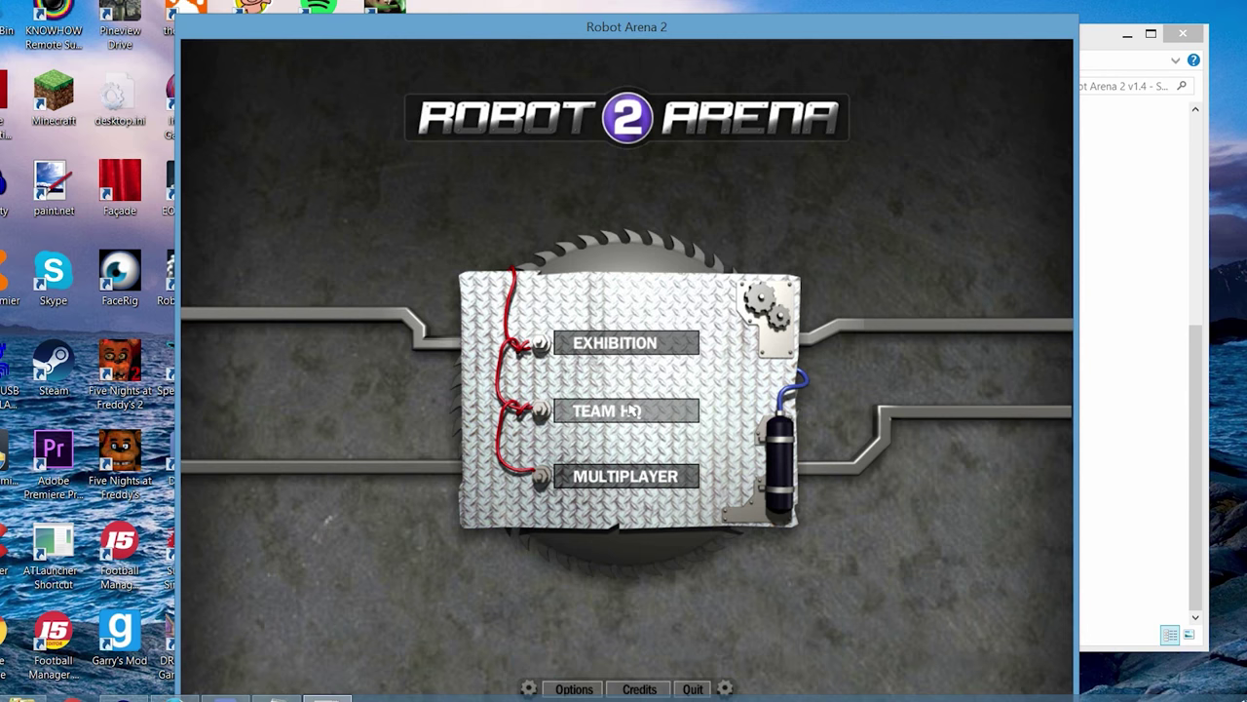
Enter Team HQ and select the Banter robotics team
left_click(635, 413)
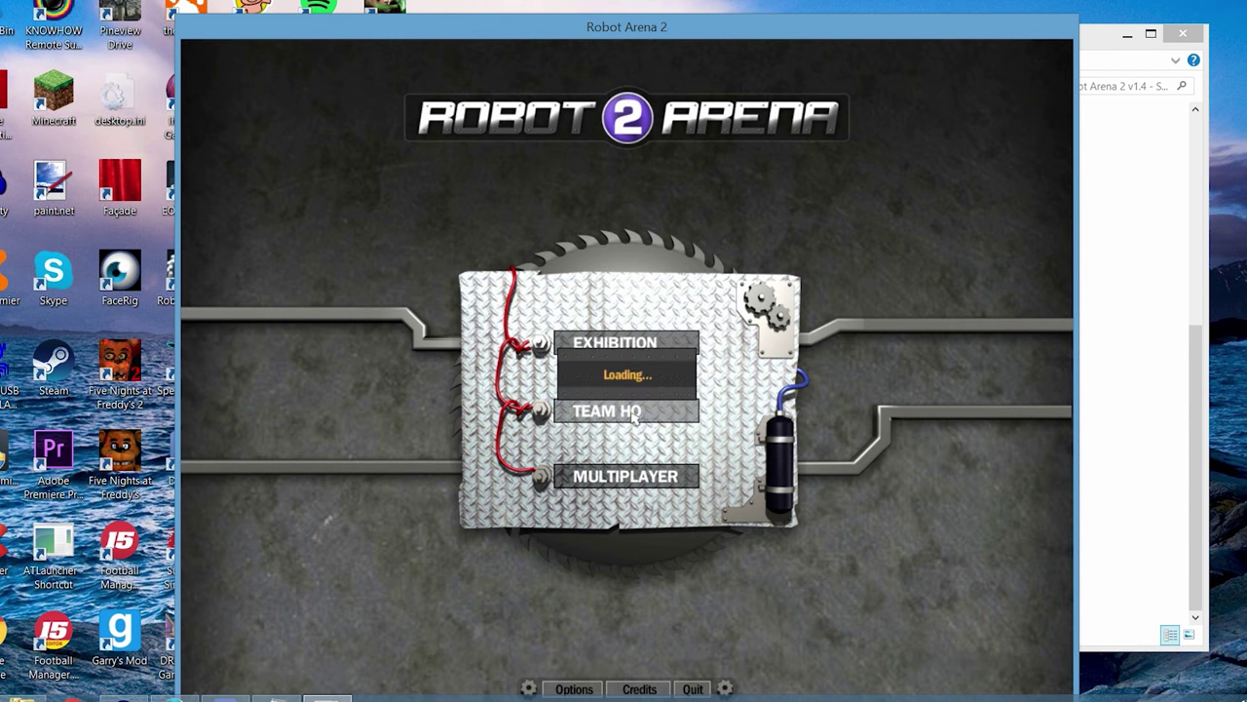
scroll(814, 321, "down", 2)
scroll(821, 329, "down", 3)
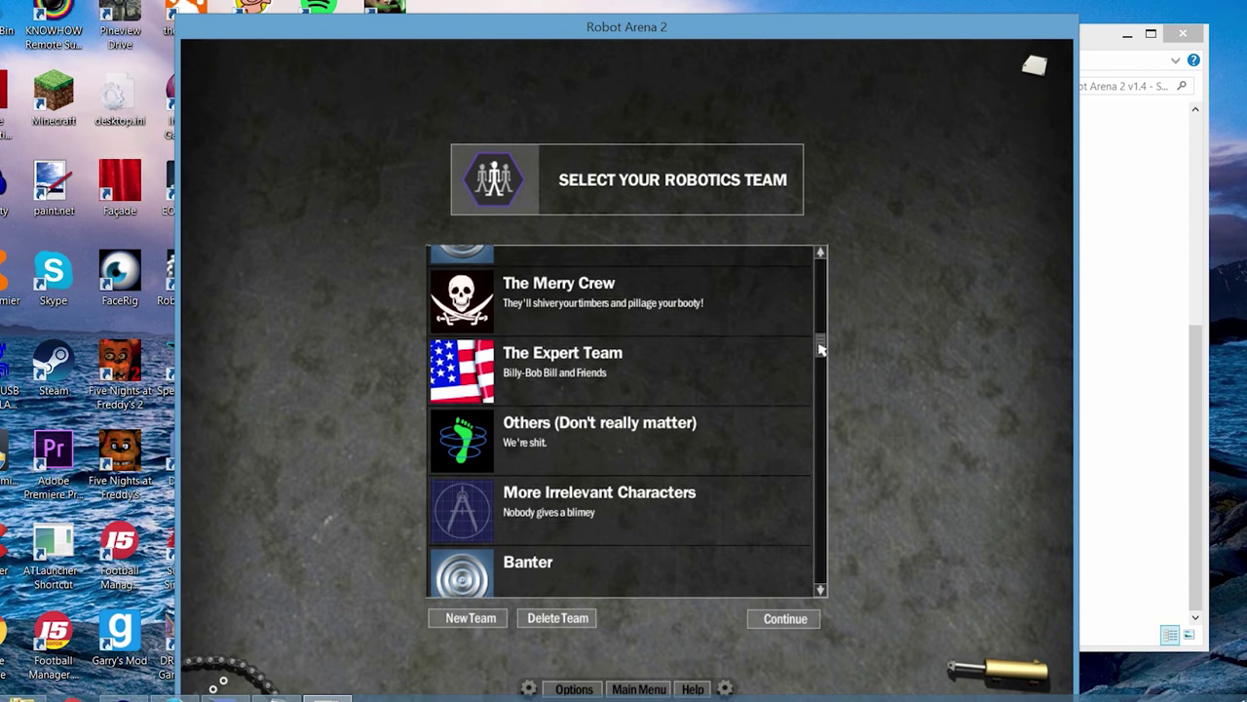
left_click(715, 409)
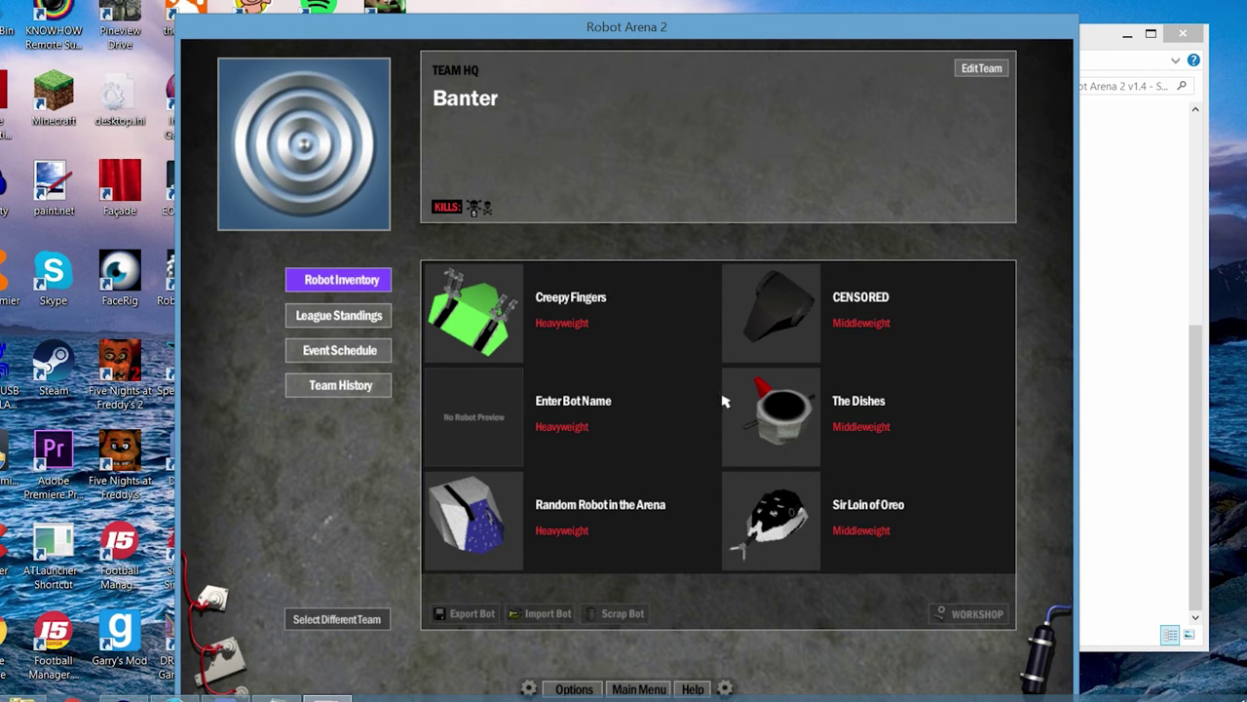
Open the unnamed heavyweight bot in the workshop and name it Duncan Toucan
double_click(499, 423)
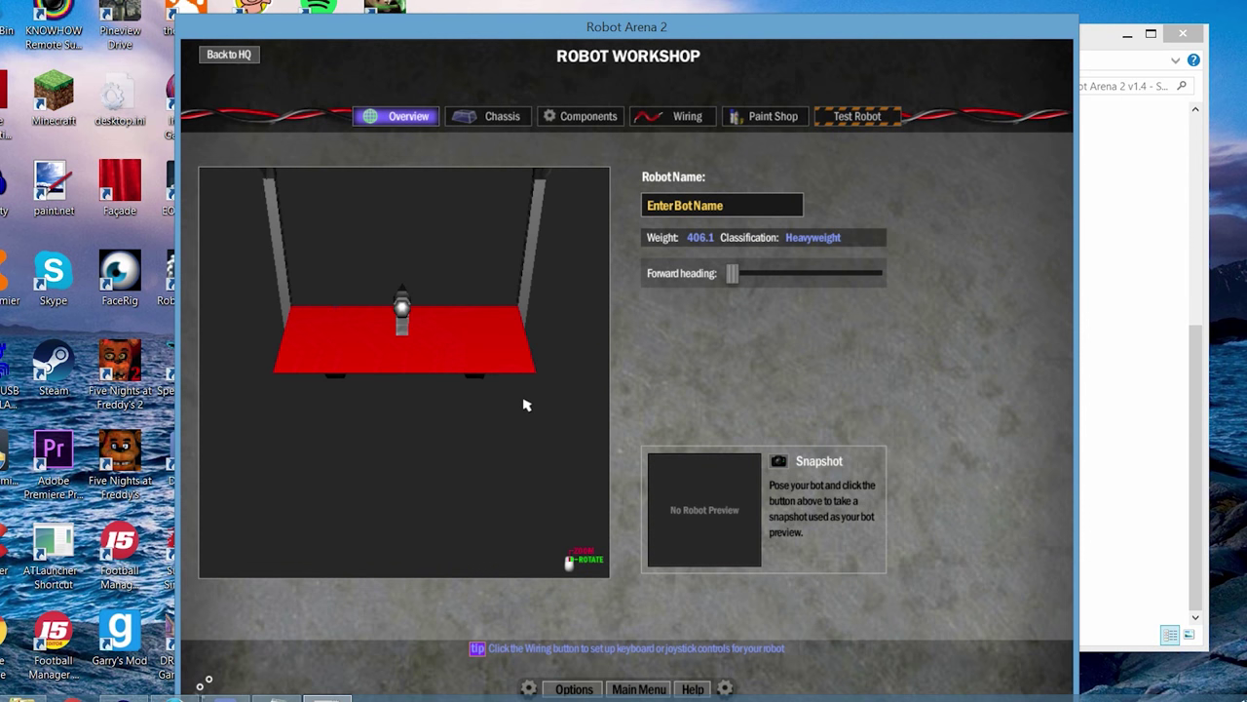
left_click_drag(726, 201, 640, 206)
type("Duncan")
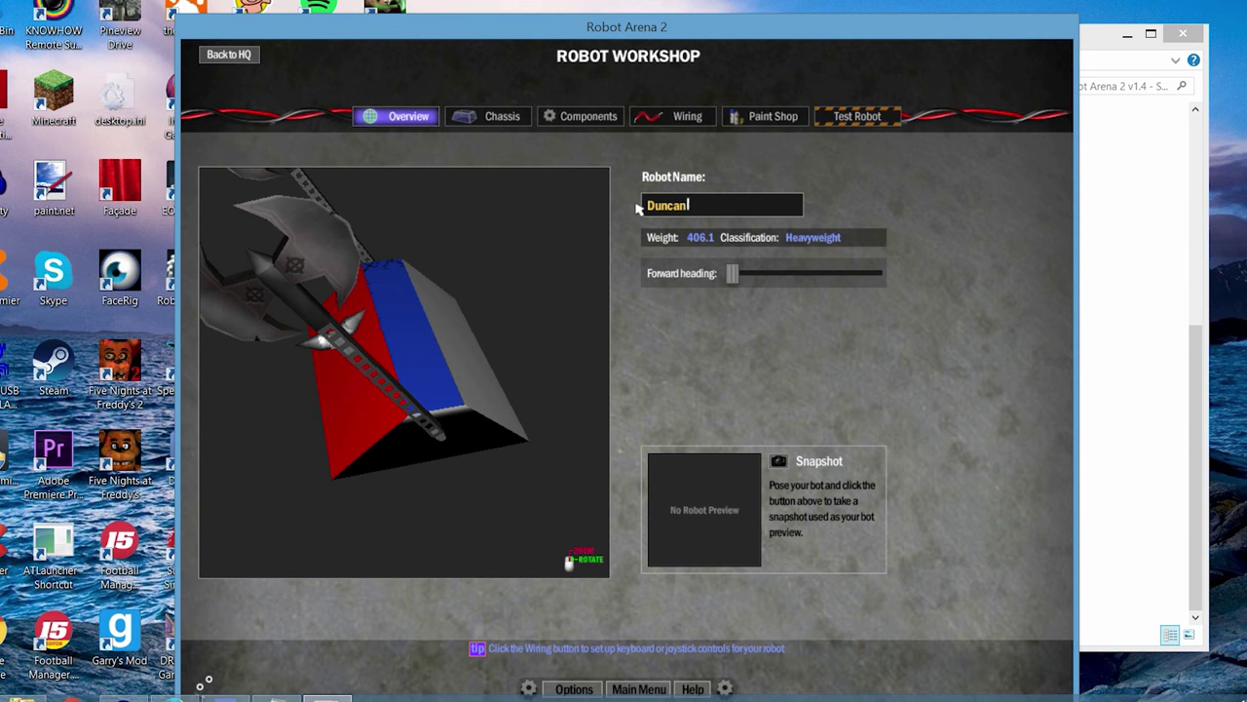
type("Toucan")
left_click_drag(557, 306, 591, 116)
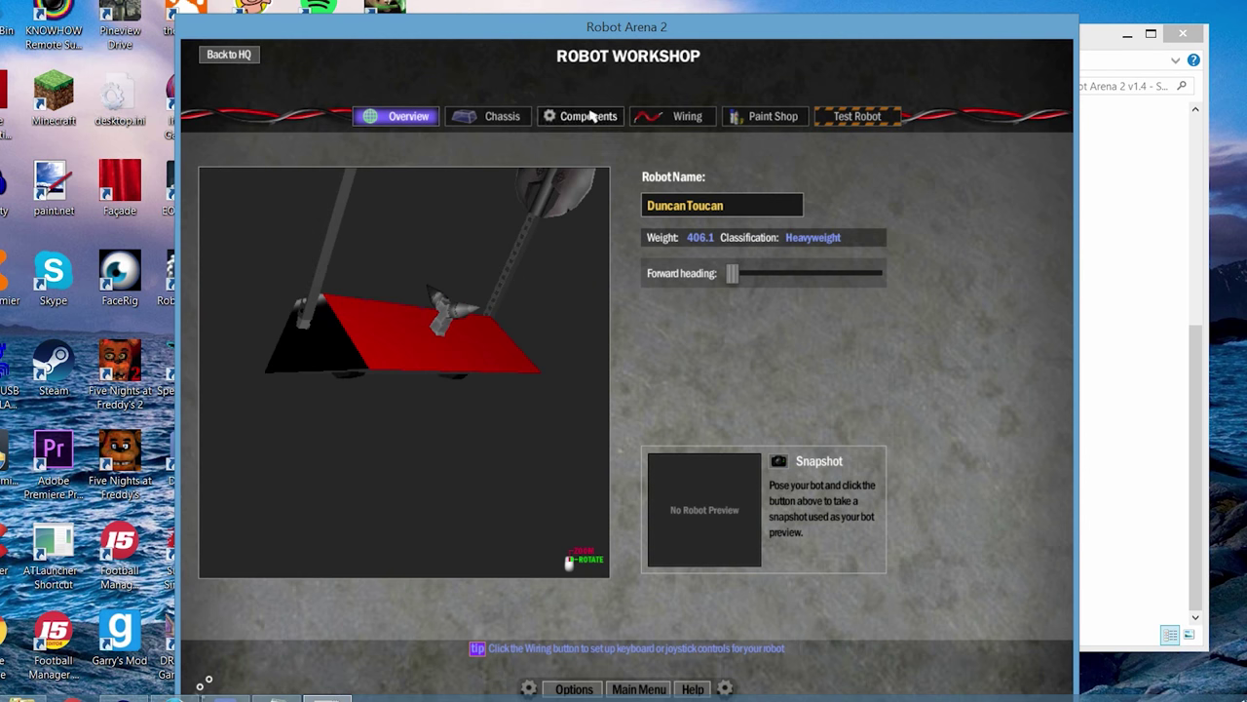
Add an analog wiring control named Forward, with UpArrow as its positive axis and DownArrow as its negative axis
left_click(685, 116)
left_click_drag(734, 181, 718, 292)
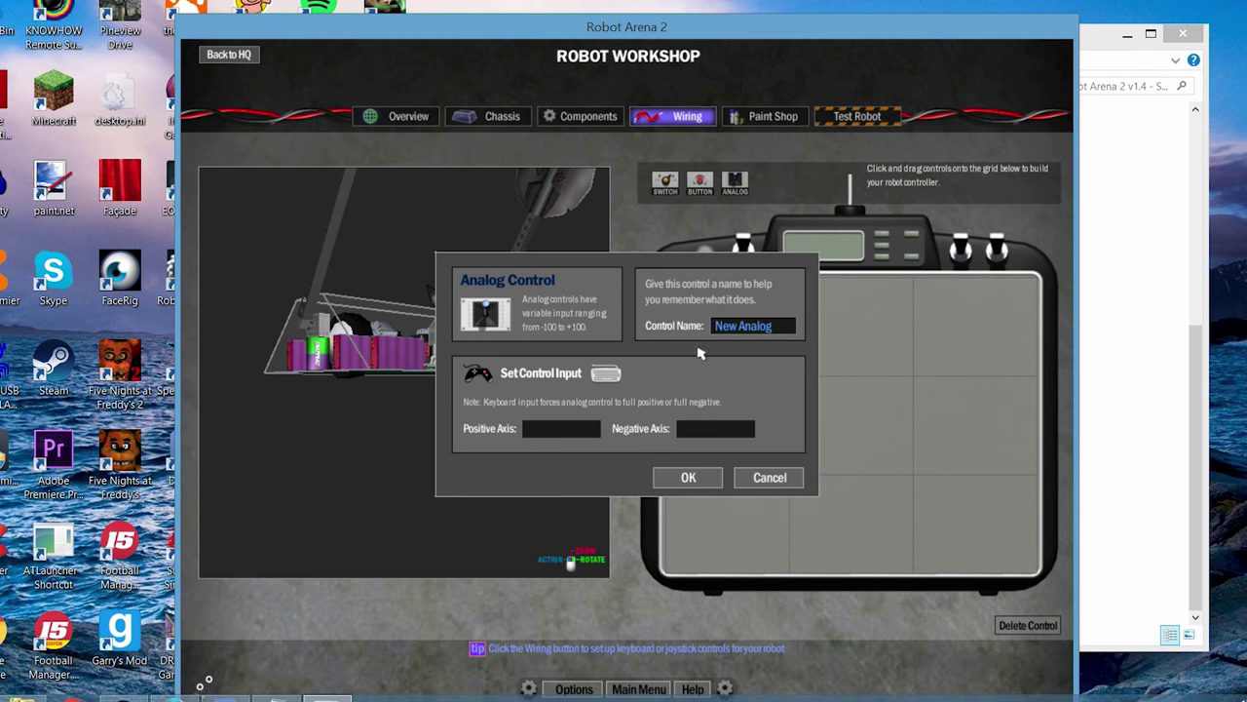
left_click(760, 325)
type("f")
left_click(582, 432)
left_click(738, 326)
left_click(567, 434)
key("Up")
left_click(697, 435)
key("Down")
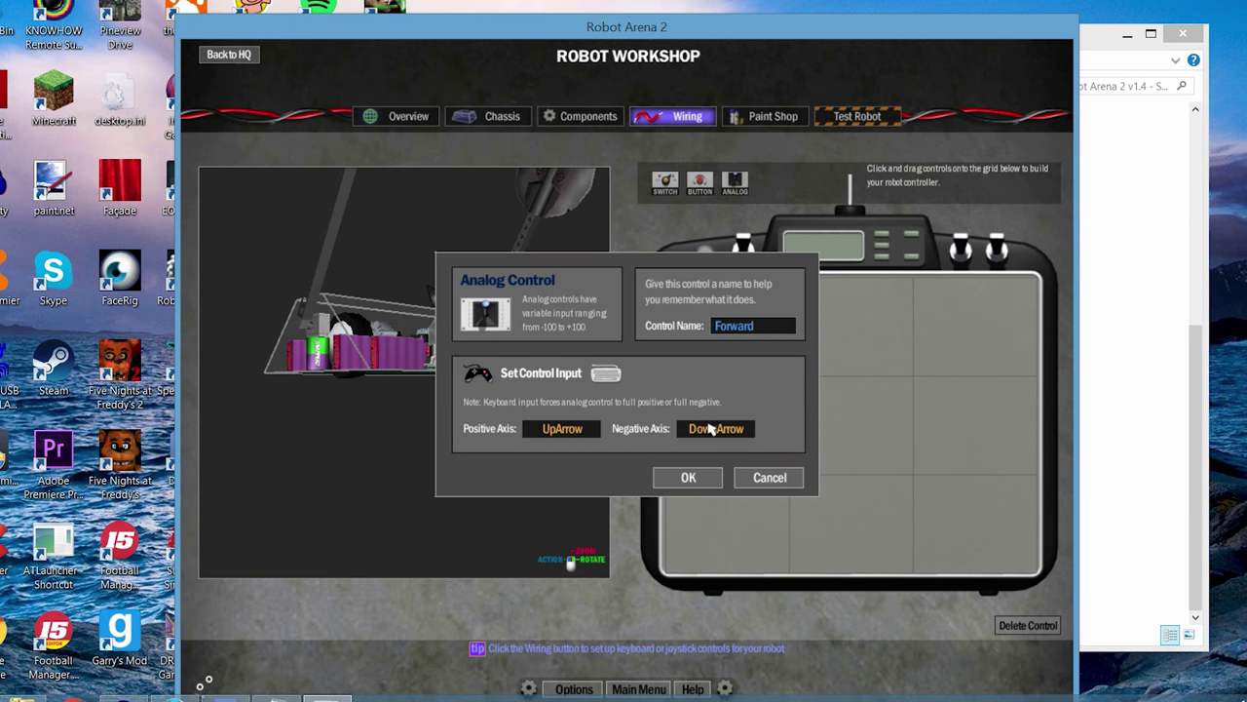
left_click(717, 476)
Add a second analog control named LeftRight, with LeftArrow as its positive axis and RightArrow as its negative axis
left_click_drag(743, 198, 942, 326)
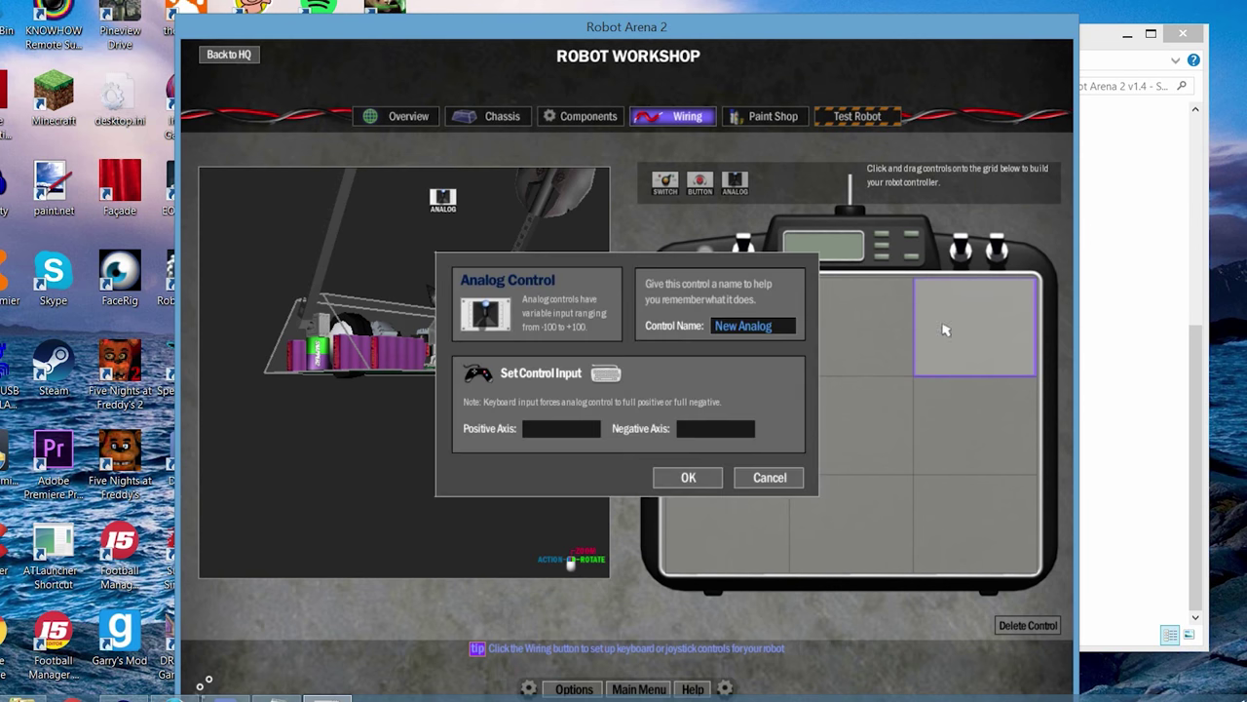
left_click(581, 434)
key("Left")
key("Right")
left_click(779, 330)
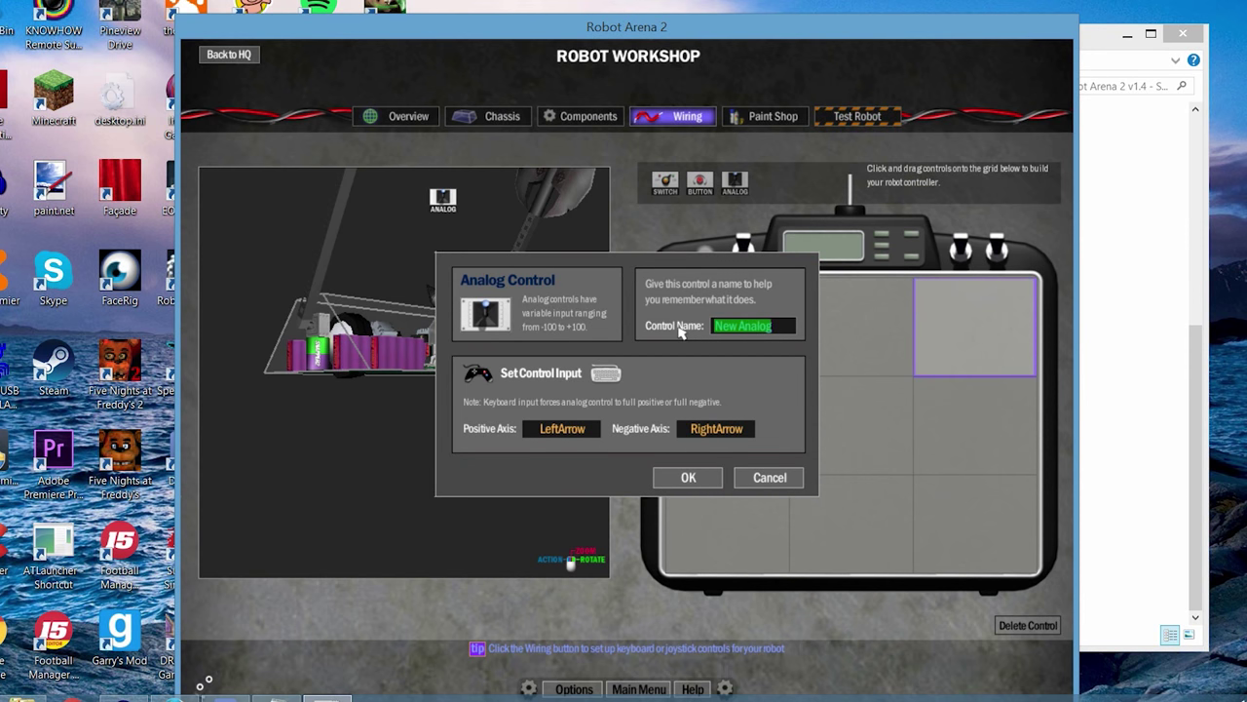
type("LeftRight")
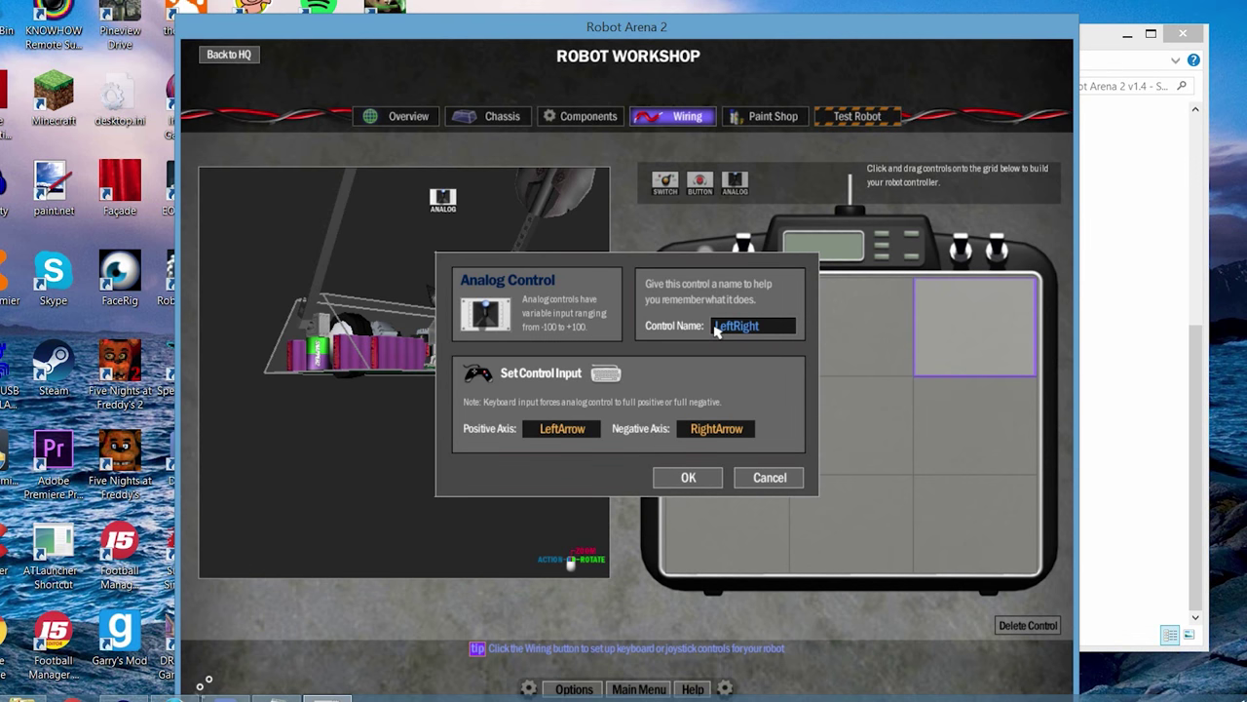
left_click(703, 479)
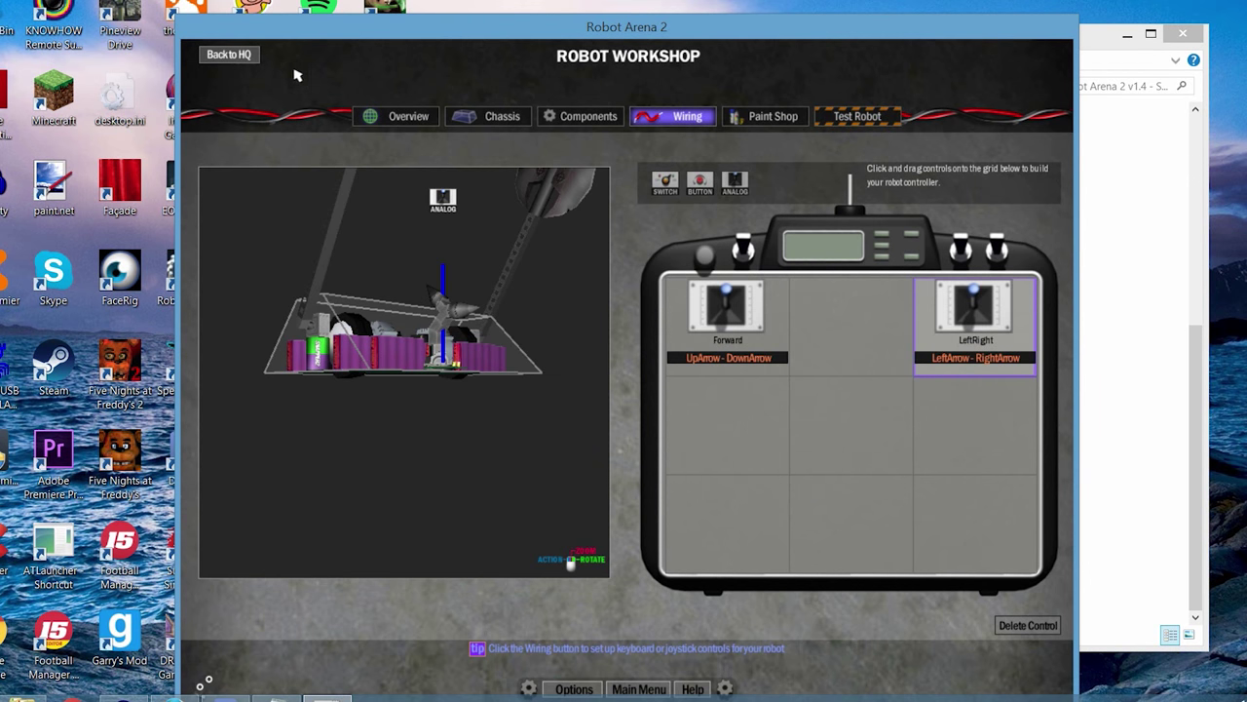
Return to the team HQ and reopen the wiring of Duncan Toucan in the workshop
left_click(246, 55)
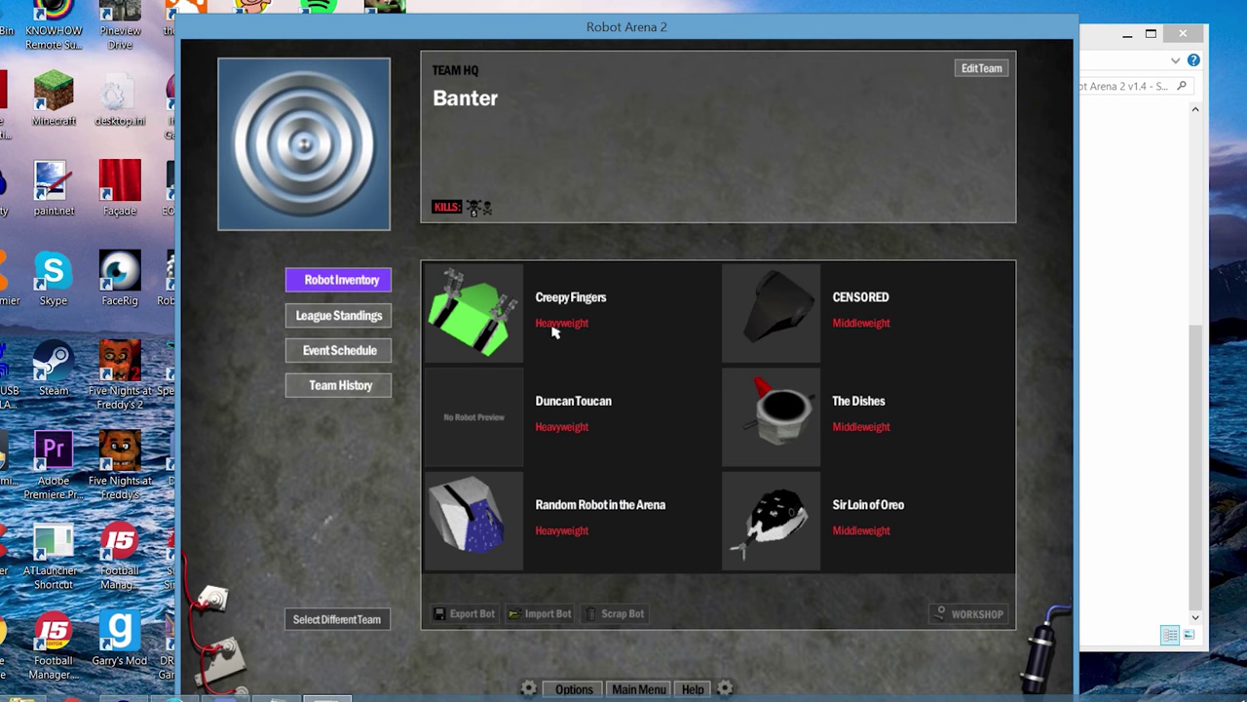
left_click(505, 427)
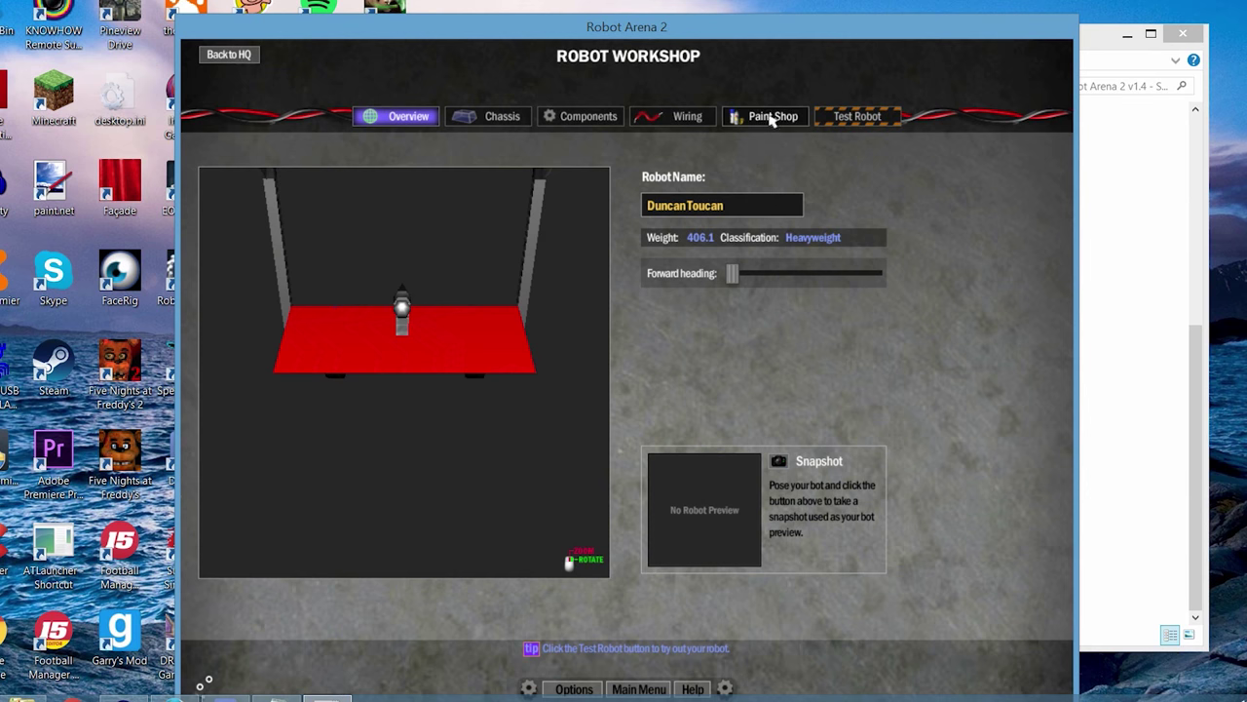
left_click(702, 114)
Wire the Forward control to the left Z-Tek drive motor, with positive as Spin Counter-clockwise and negative as Spin Clockwise
left_click_drag(541, 361, 292, 362)
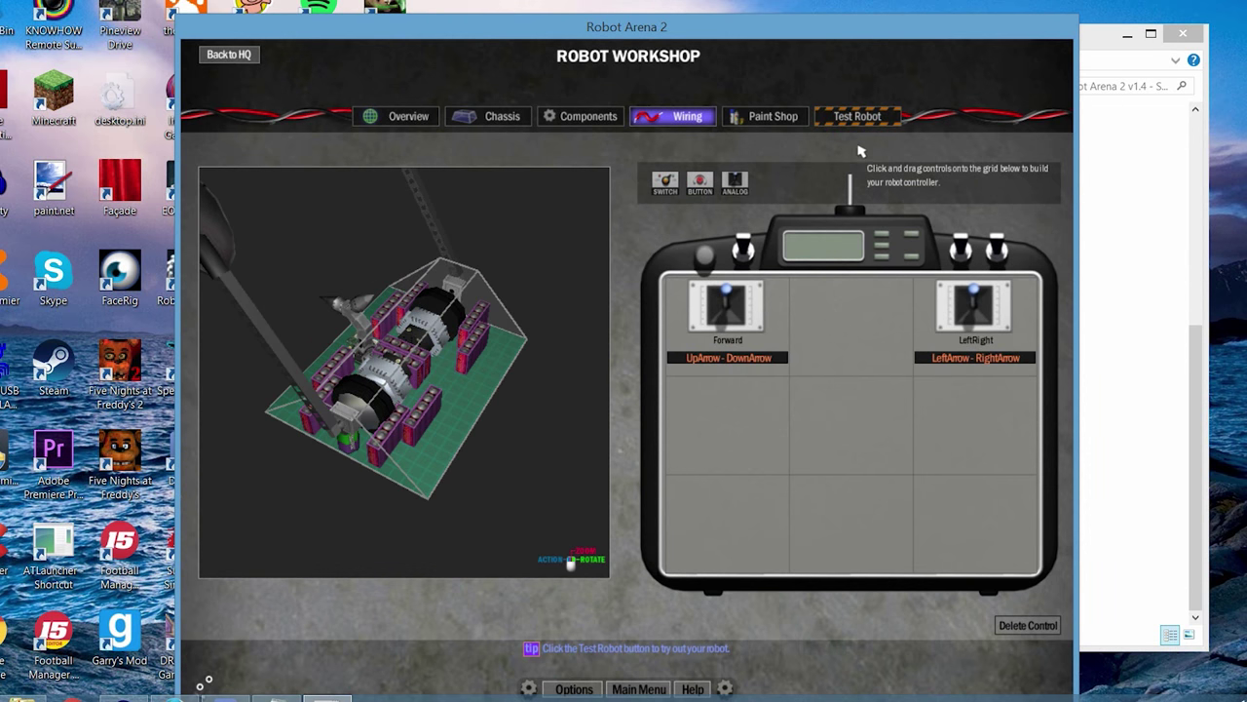
left_click(700, 358)
left_click_drag(474, 418, 425, 395)
left_click(425, 394)
left_click(687, 370)
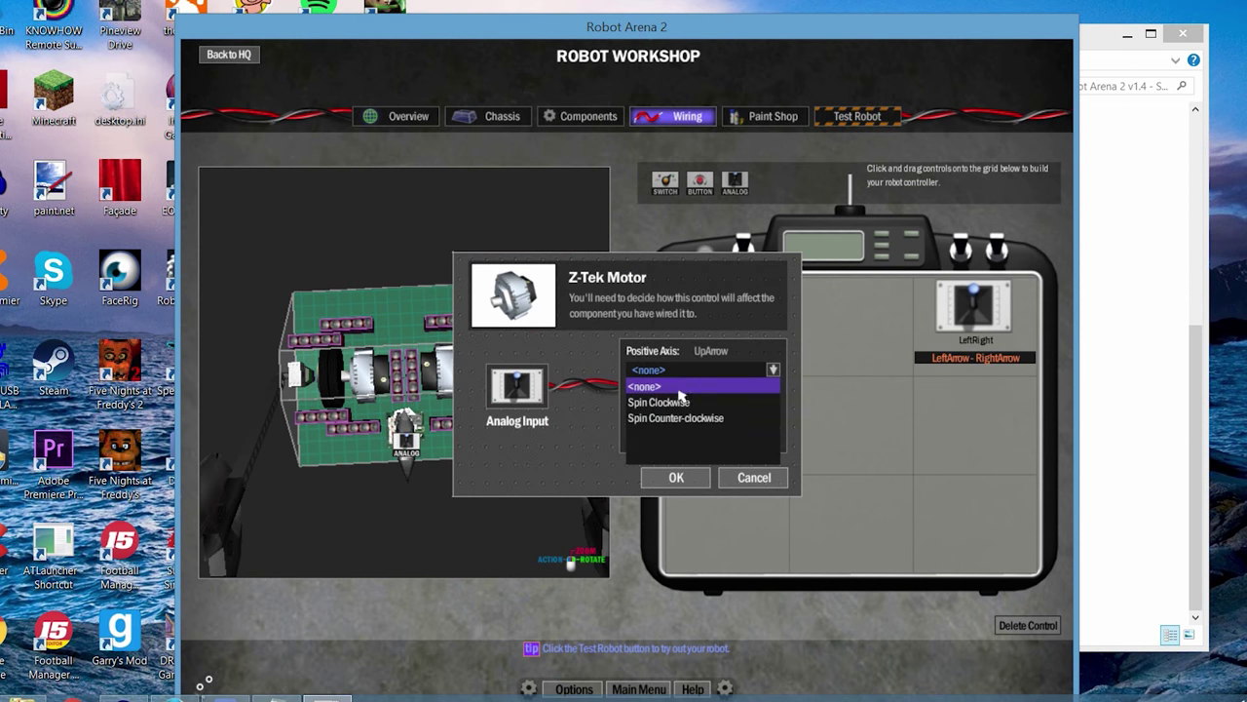
left_click(672, 417)
left_click(664, 425)
left_click(659, 455)
left_click(676, 478)
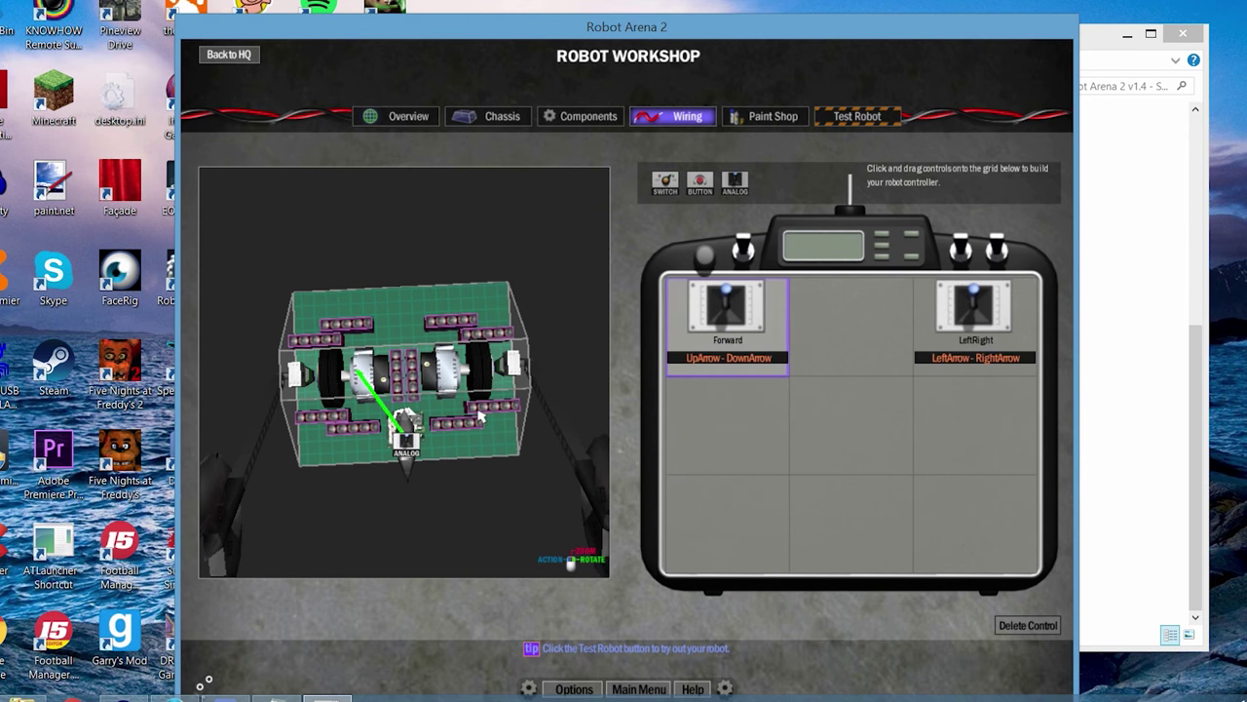
Wire the Forward control to the right Z-Tek drive motor, with positive as Spin Clockwise and negative as Spin Counter-clockwise
left_click(405, 421)
left_click(662, 370)
left_click(659, 401)
left_click(670, 434)
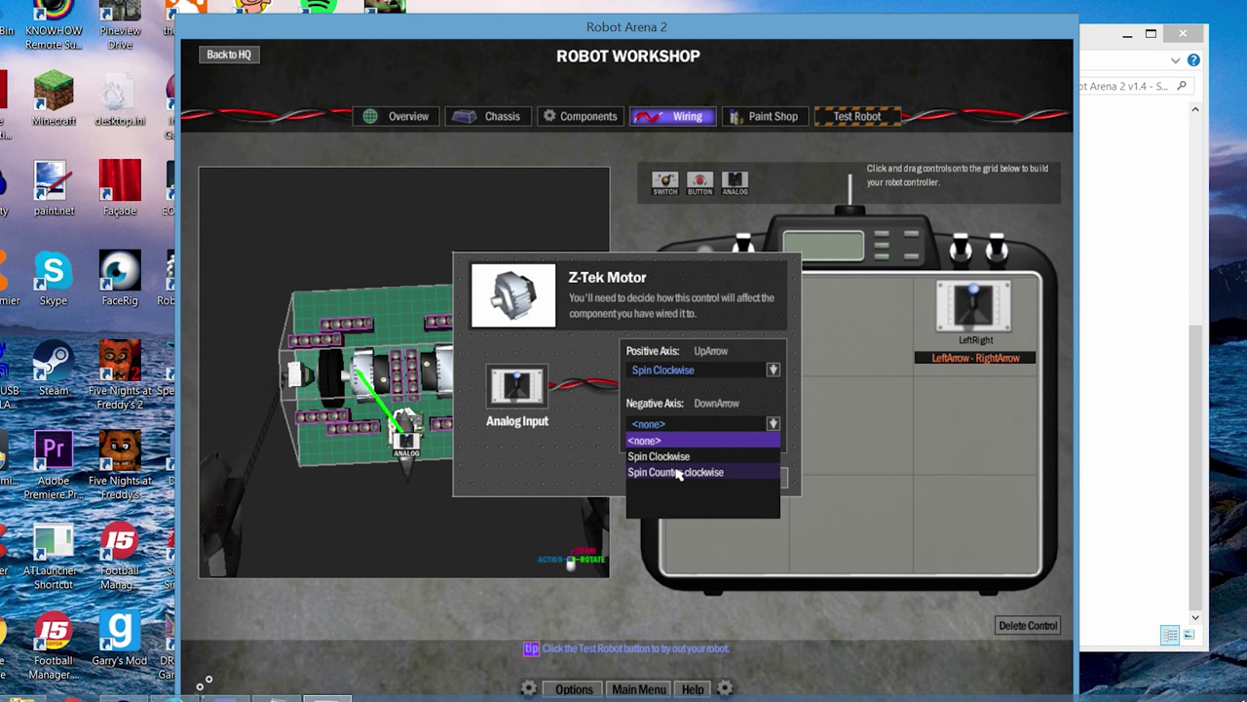
left_click(676, 469)
left_click(676, 478)
Wire the LeftRight control to the left Z-Tek motor, with positive as Spin Clockwise and negative as Spin Counter-clockwise
left_click(381, 385)
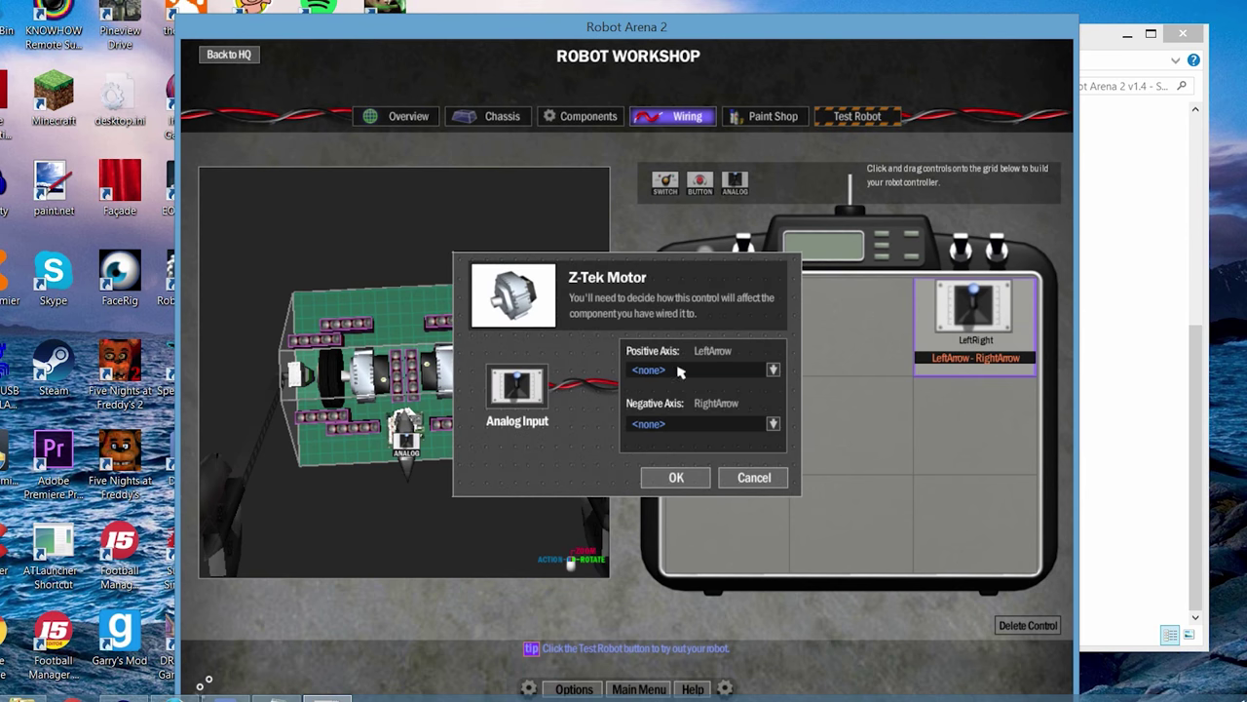
left_click(681, 370)
left_click(673, 399)
left_click(679, 425)
left_click(675, 472)
left_click(677, 477)
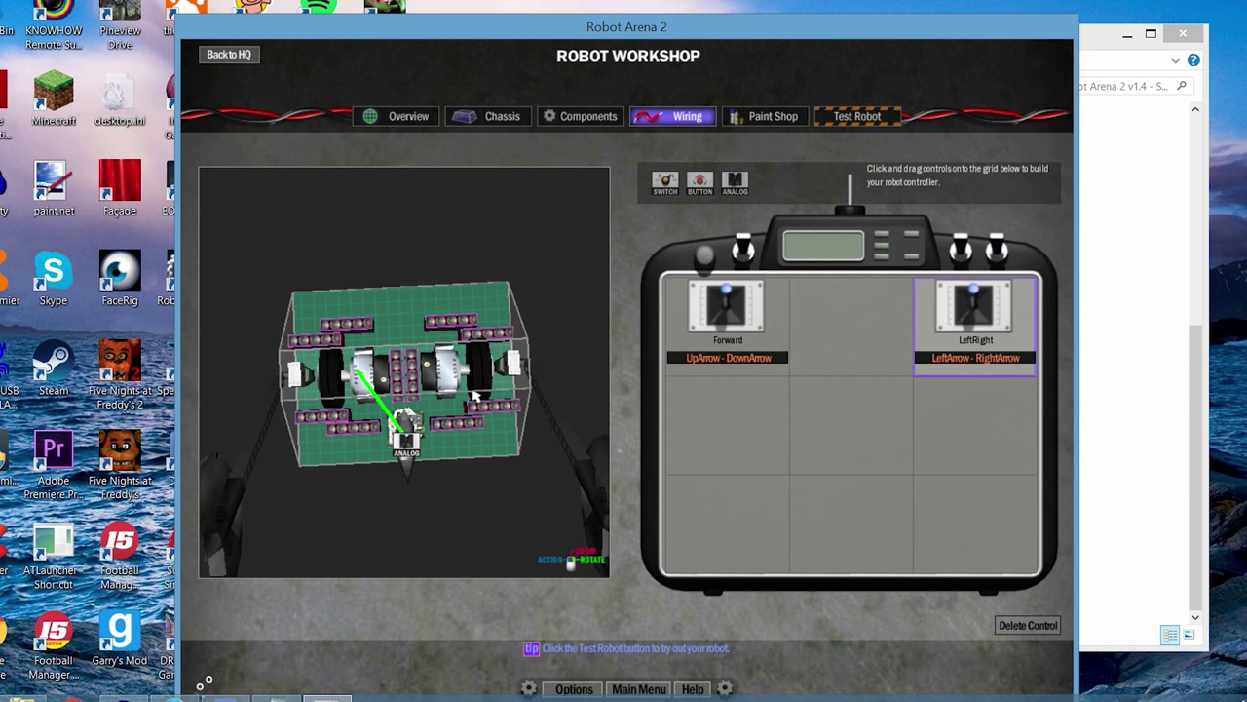
Wire the LeftRight control to the right Z-Tek motor, with positive as Spin Clockwise and negative as Spin Counter-clockwise
left_click(468, 392)
left_click(633, 369)
left_click(657, 402)
left_click(672, 426)
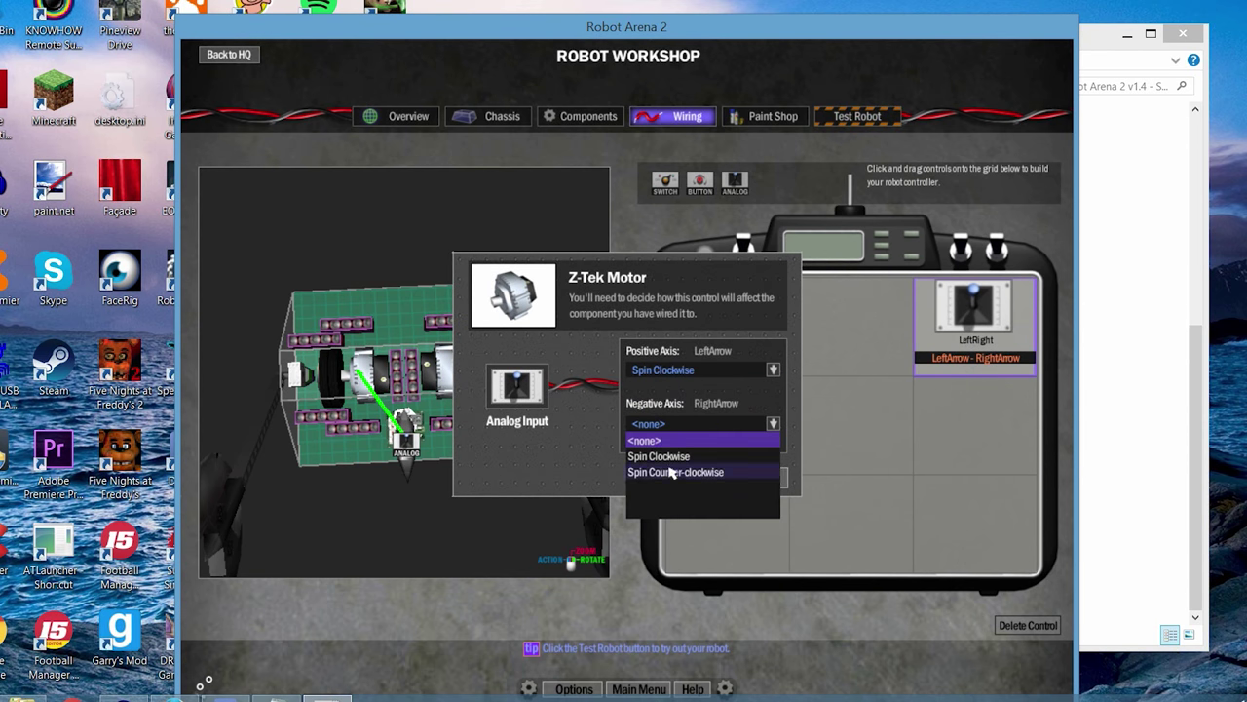
left_click(672, 473)
left_click(676, 477)
Test the robot in the practice area by steering it left
left_click(857, 119)
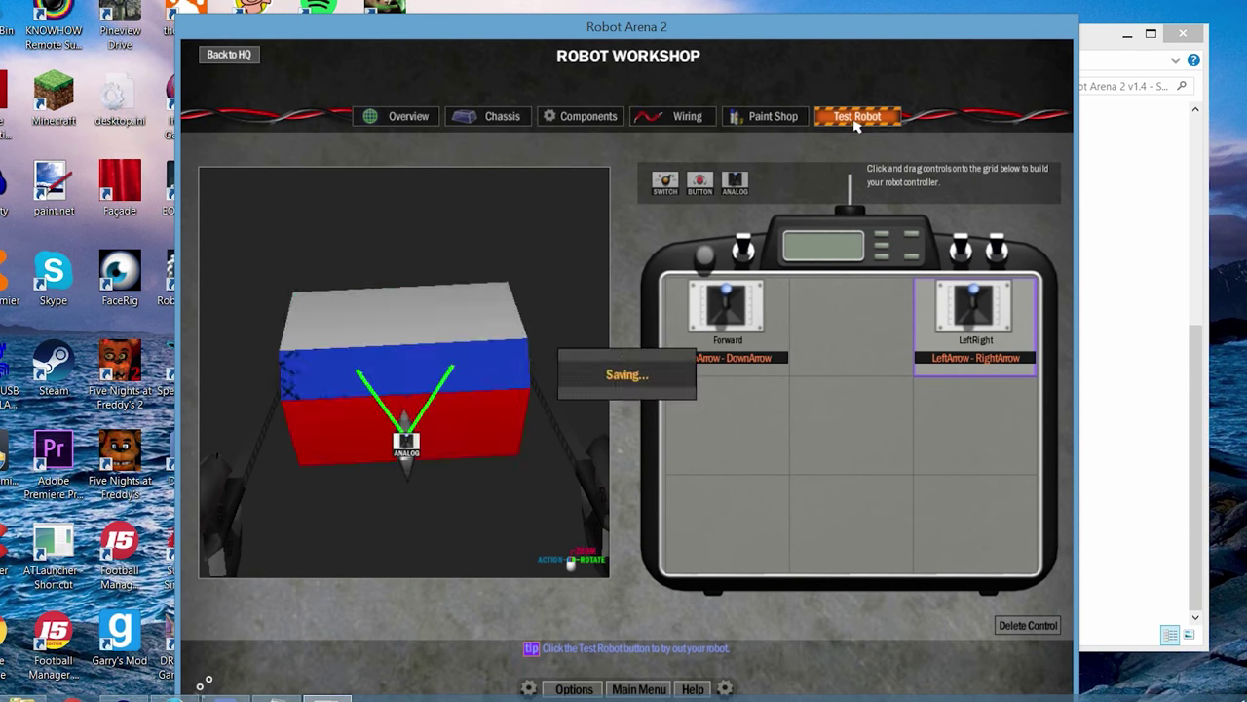
key("Left")
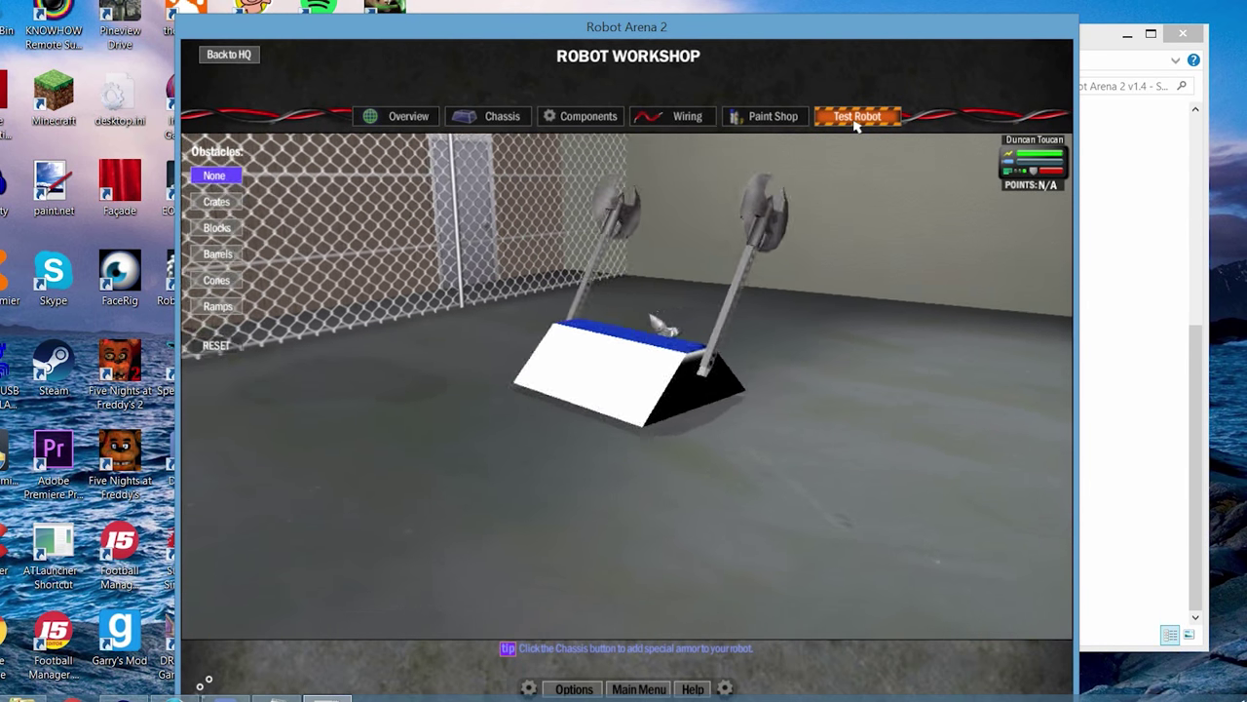
key("Left")
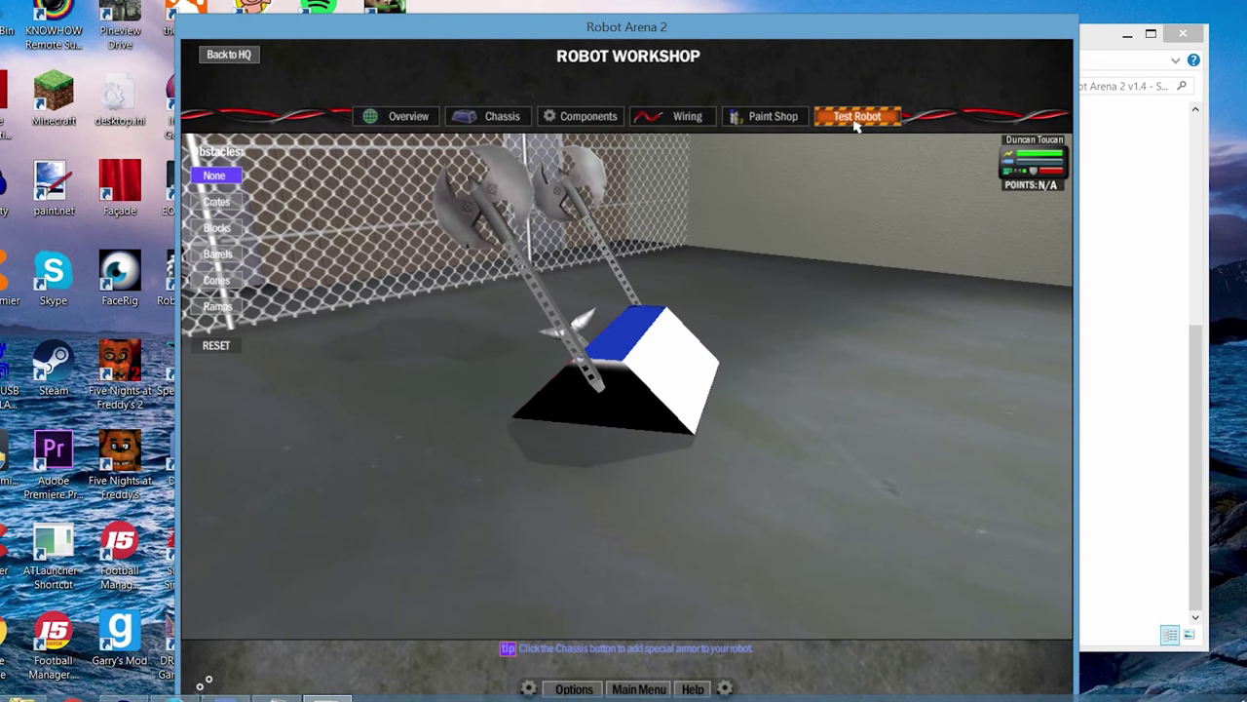
Add a button control named Fire between the two analog controls and assign it to Space
left_click(687, 116)
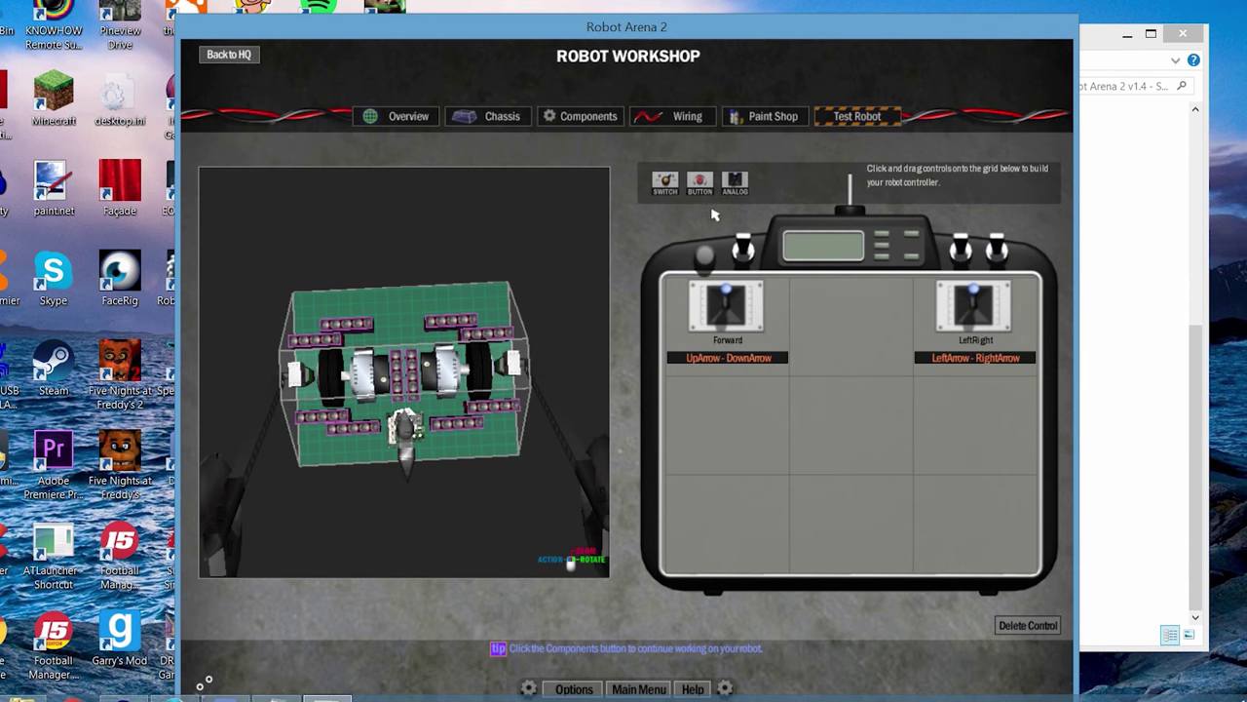
left_click_drag(699, 180, 828, 332)
left_click(601, 417)
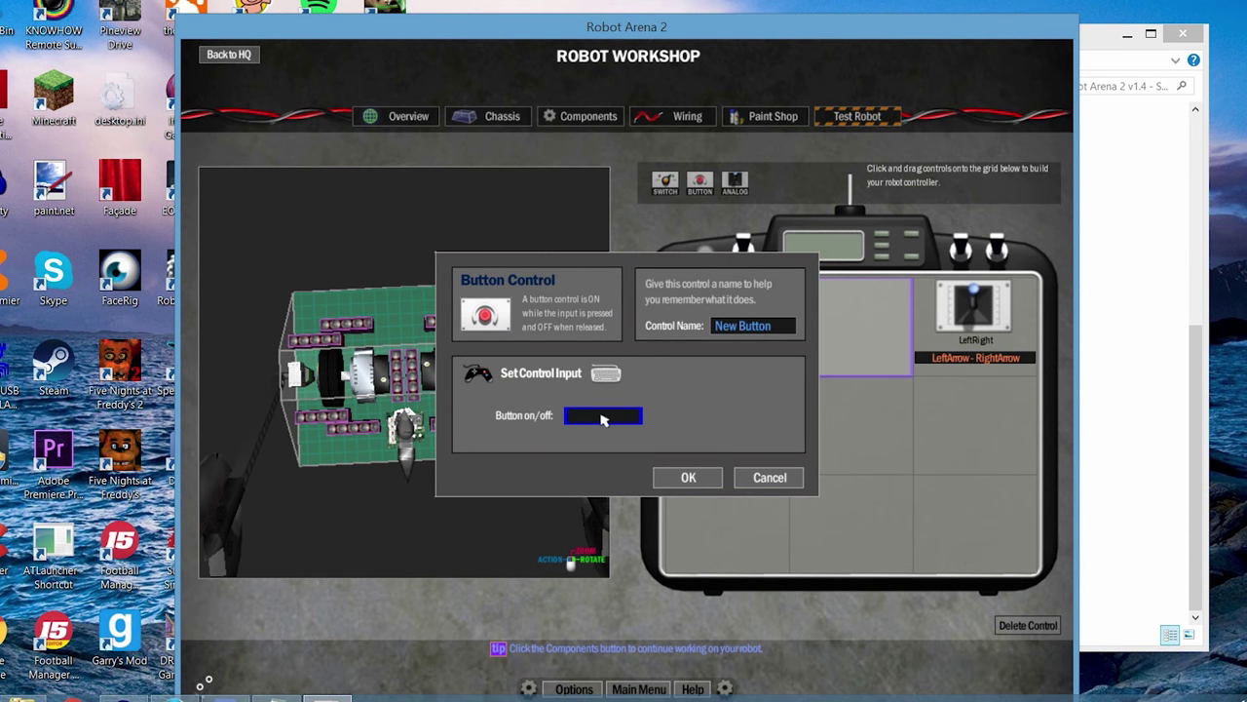
key("space")
left_click(765, 326)
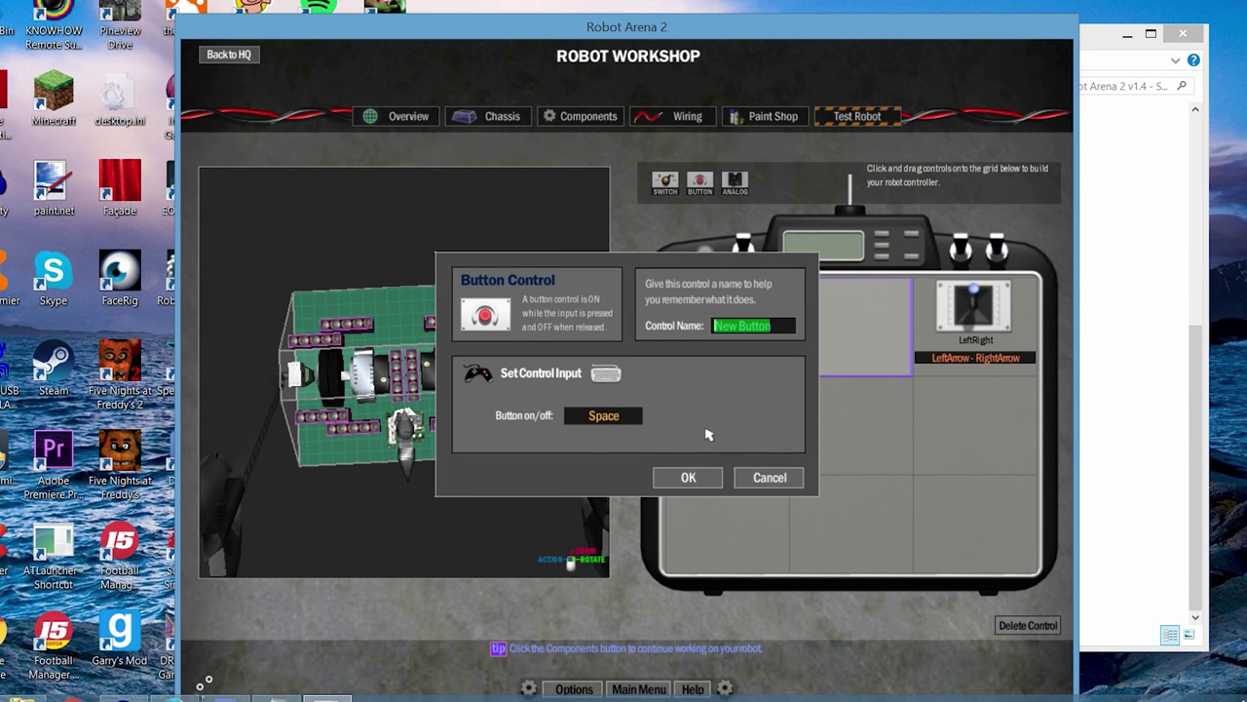
type("Fire")
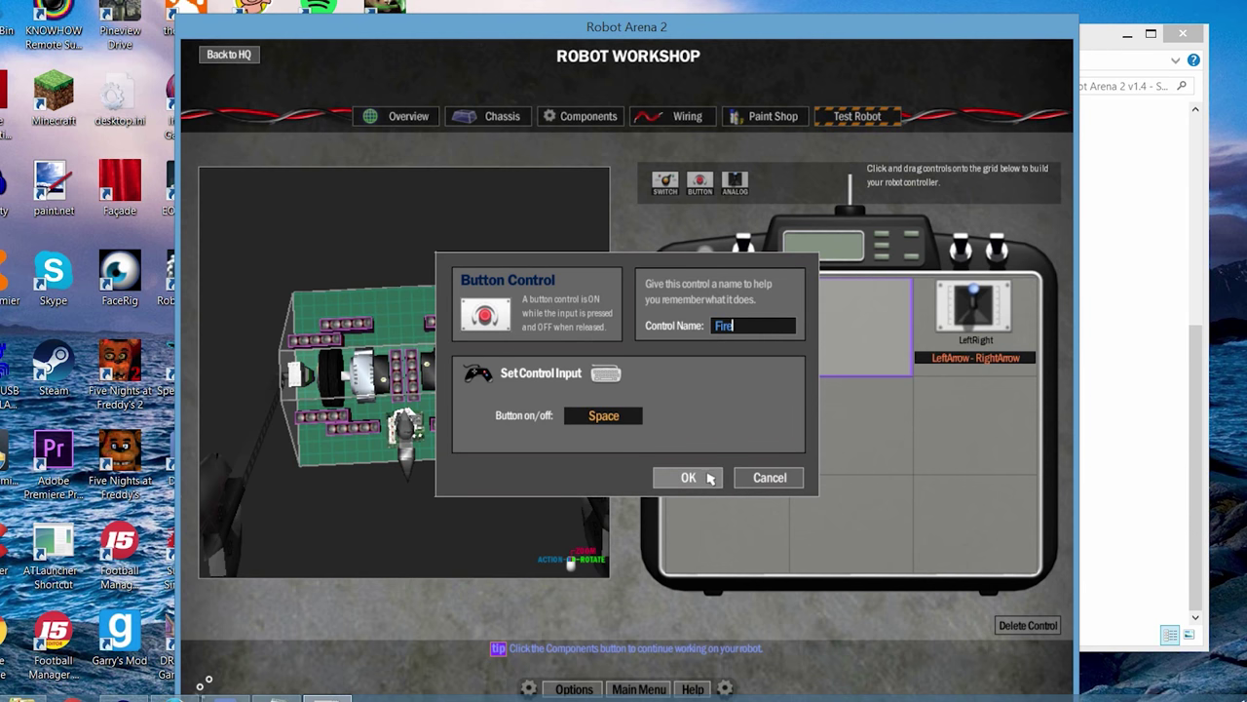
double_click(731, 329)
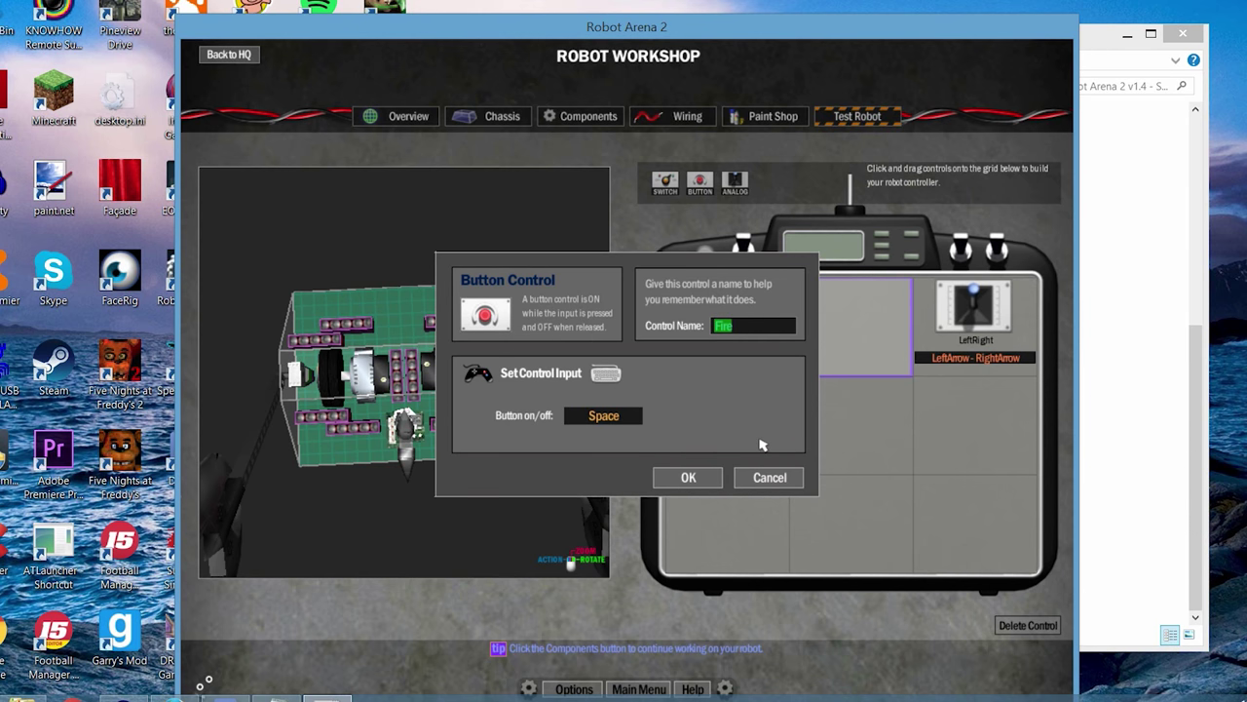
type("Fire")
left_click(688, 477)
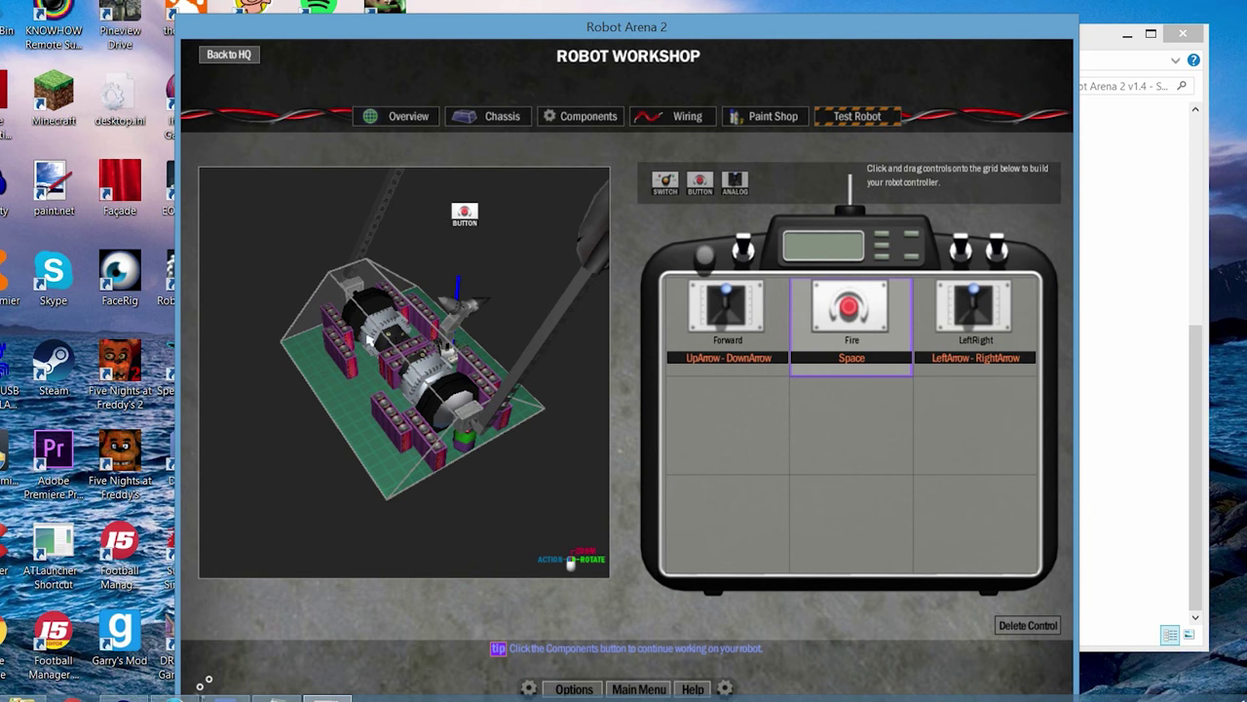
left_click_drag(665, 180, 731, 427)
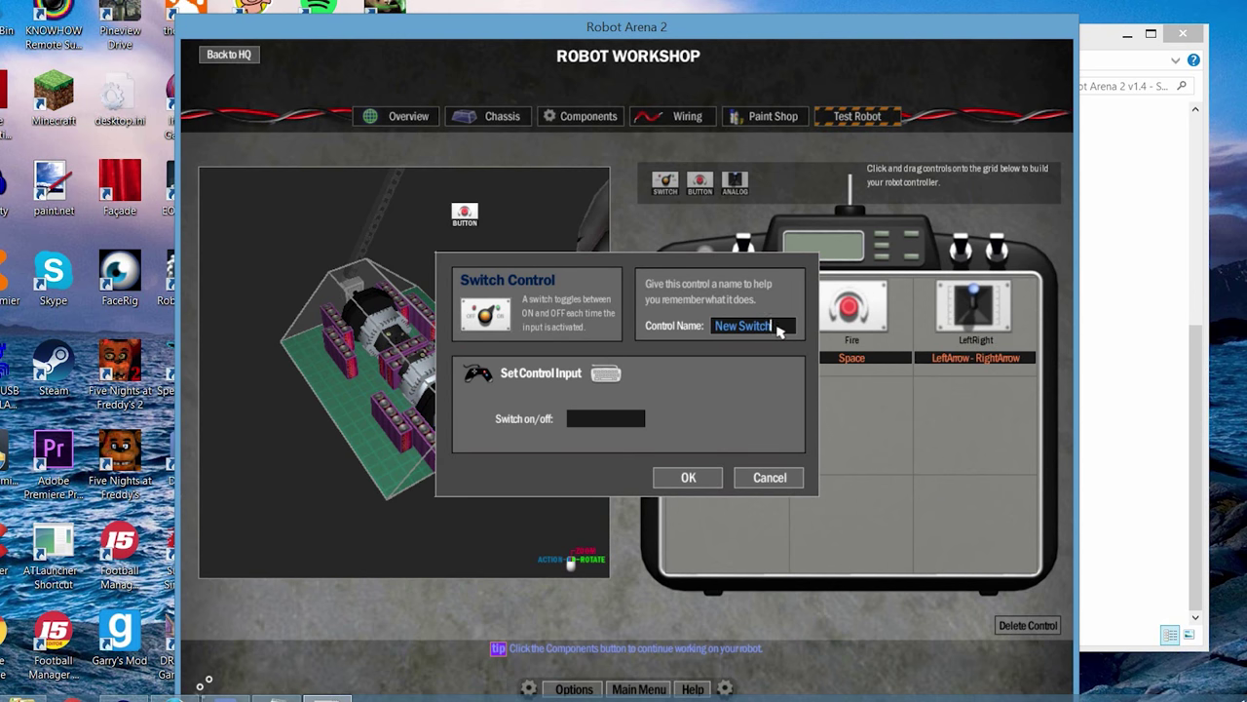
left_click(782, 326)
type("S")
key("BackSpace")
key("BackSpace")
left_click(765, 479)
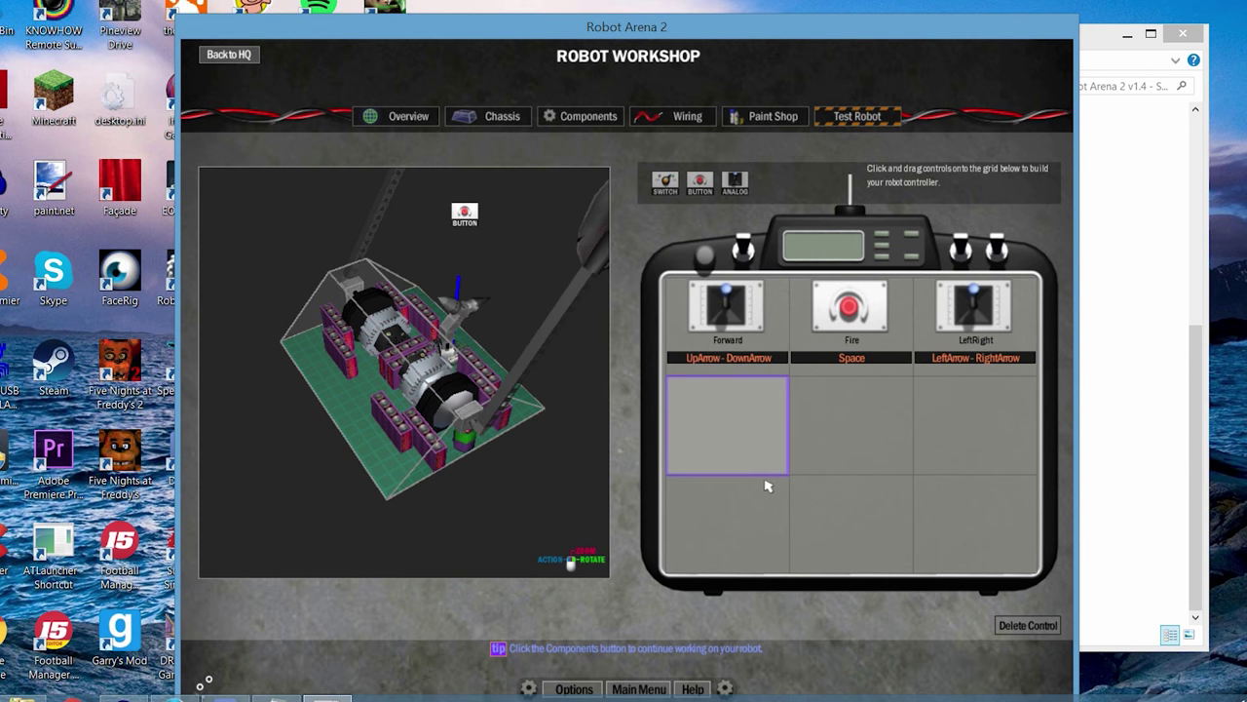
Wire the Fire control to the weapon motors on both sides of the chassis and load the robot in the test area
left_click(846, 332)
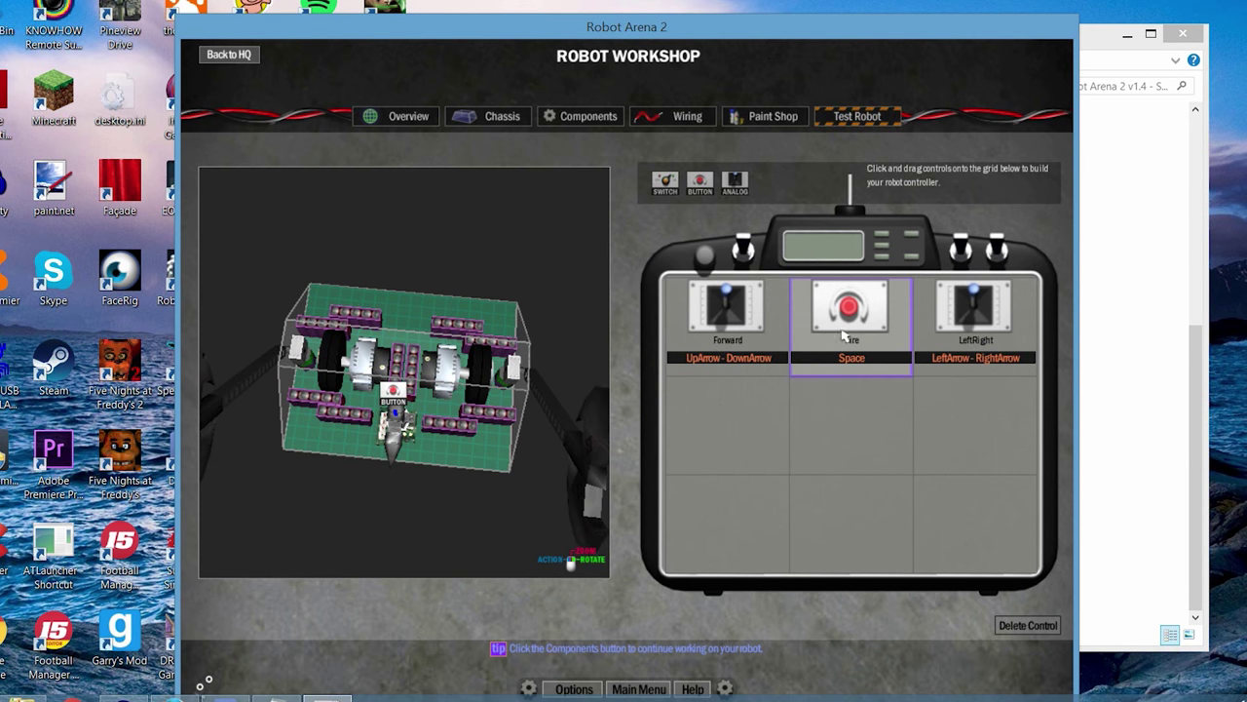
left_click(740, 480)
left_click(731, 385)
left_click(683, 415)
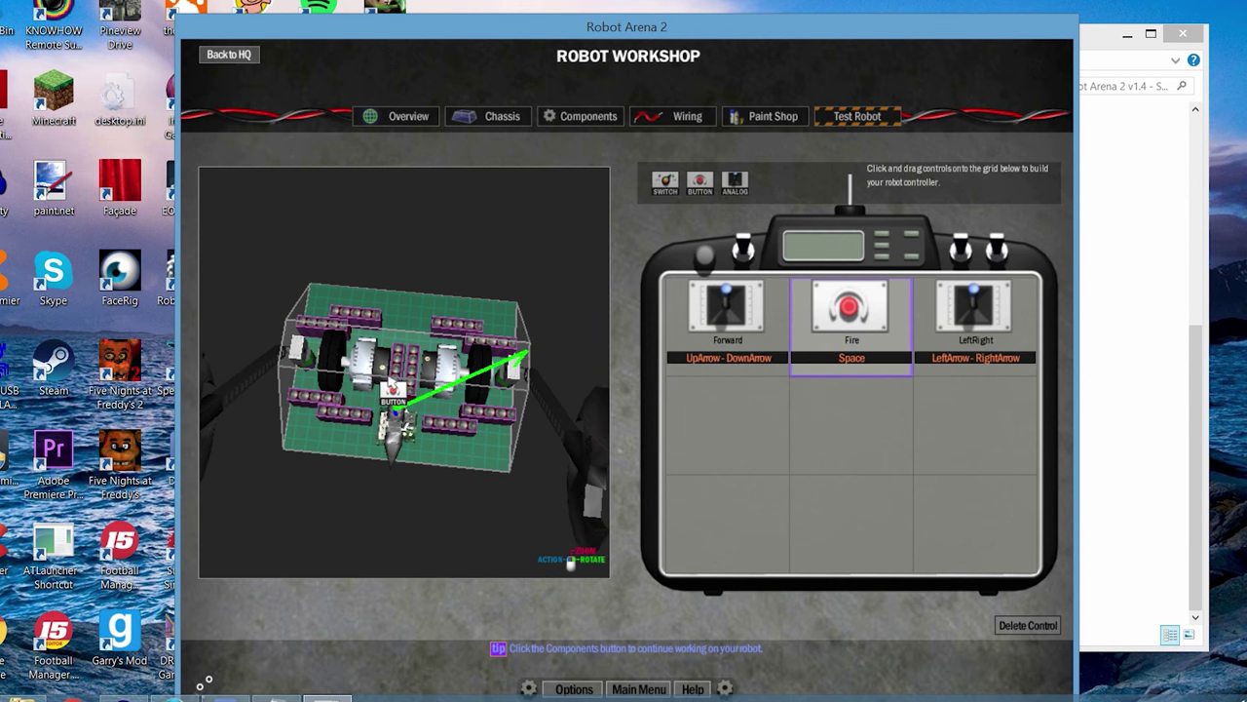
left_click_drag(392, 384, 310, 356)
left_click(668, 404)
left_click(670, 419)
left_click(661, 478)
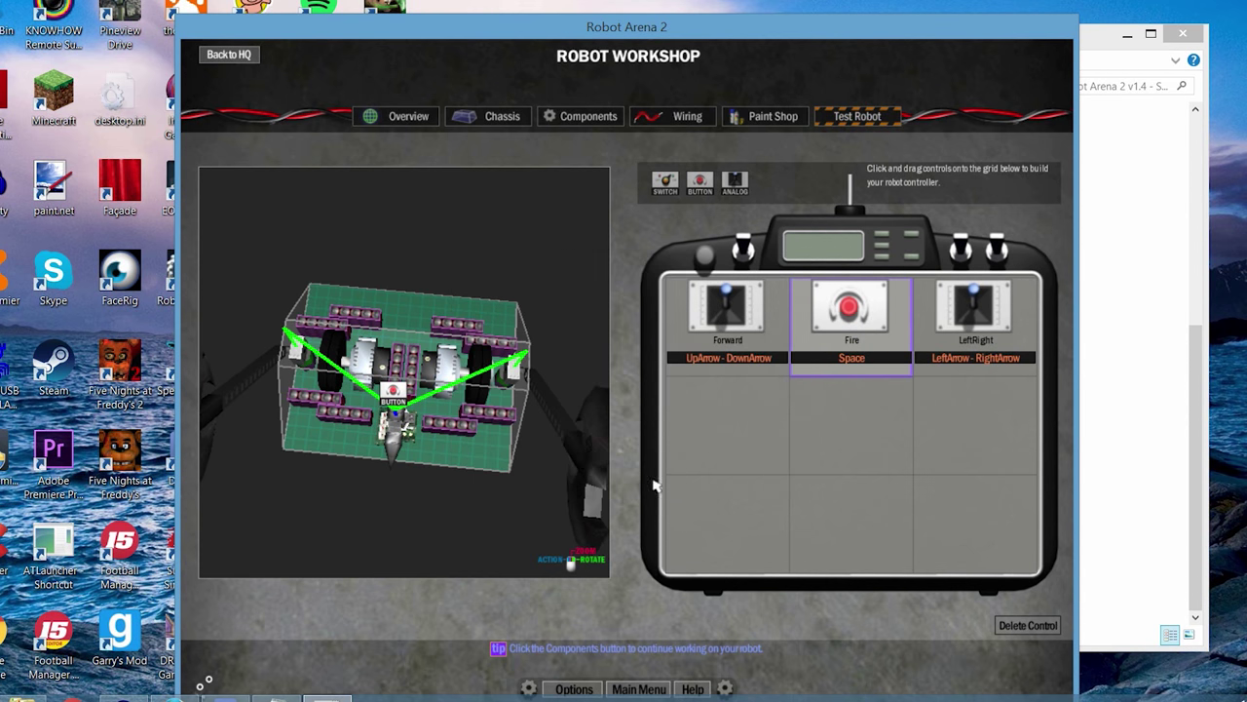
left_click(842, 116)
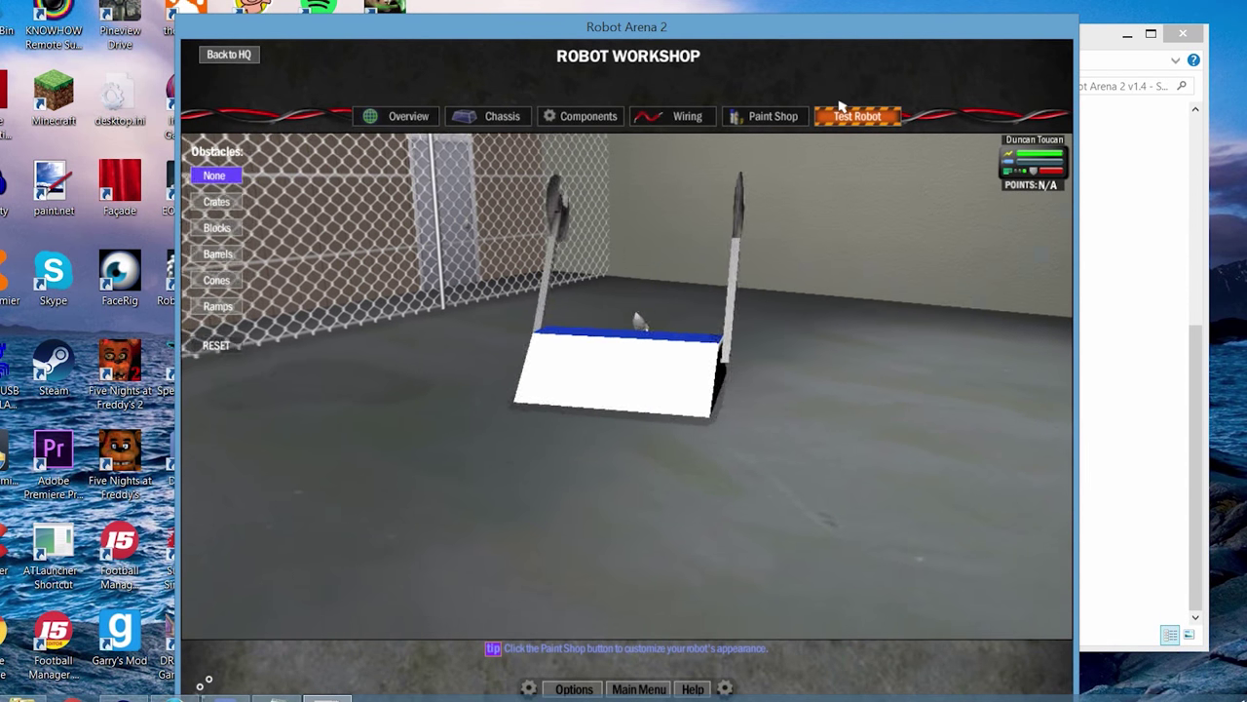
Select the Basic Smart Zone component from the power components and set its size option to Medium
left_click(589, 116)
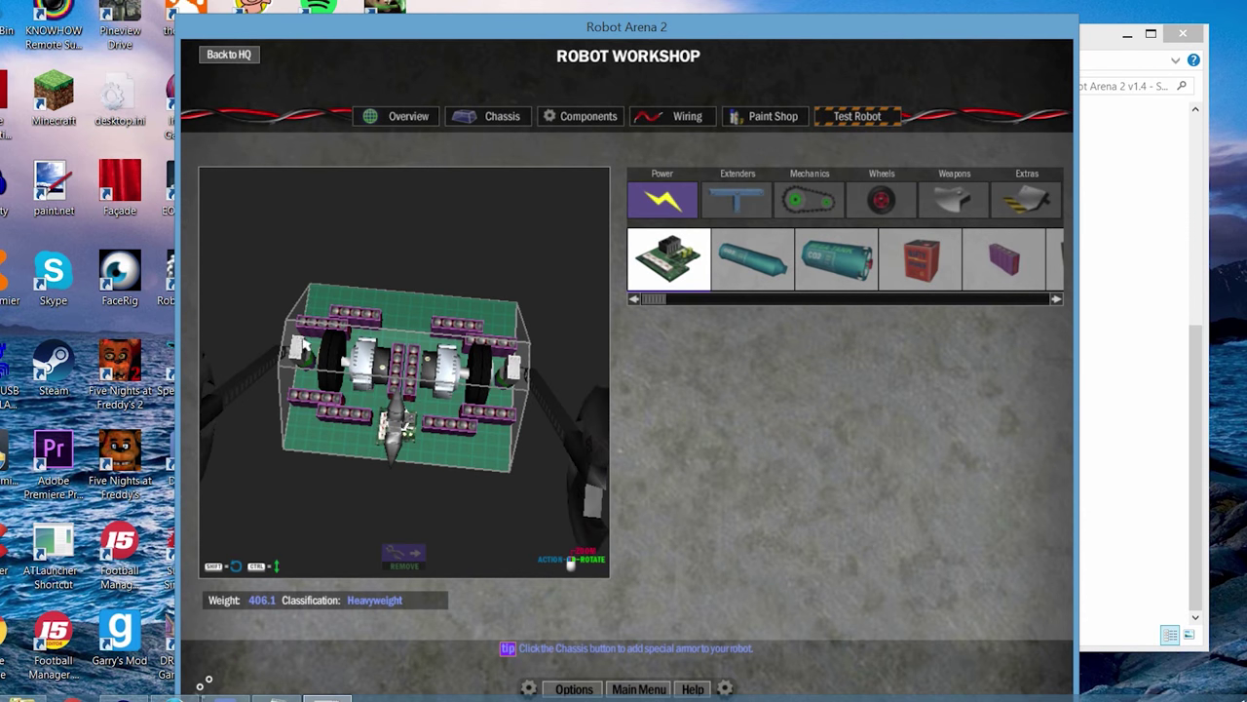
left_click_drag(307, 344, 463, 355)
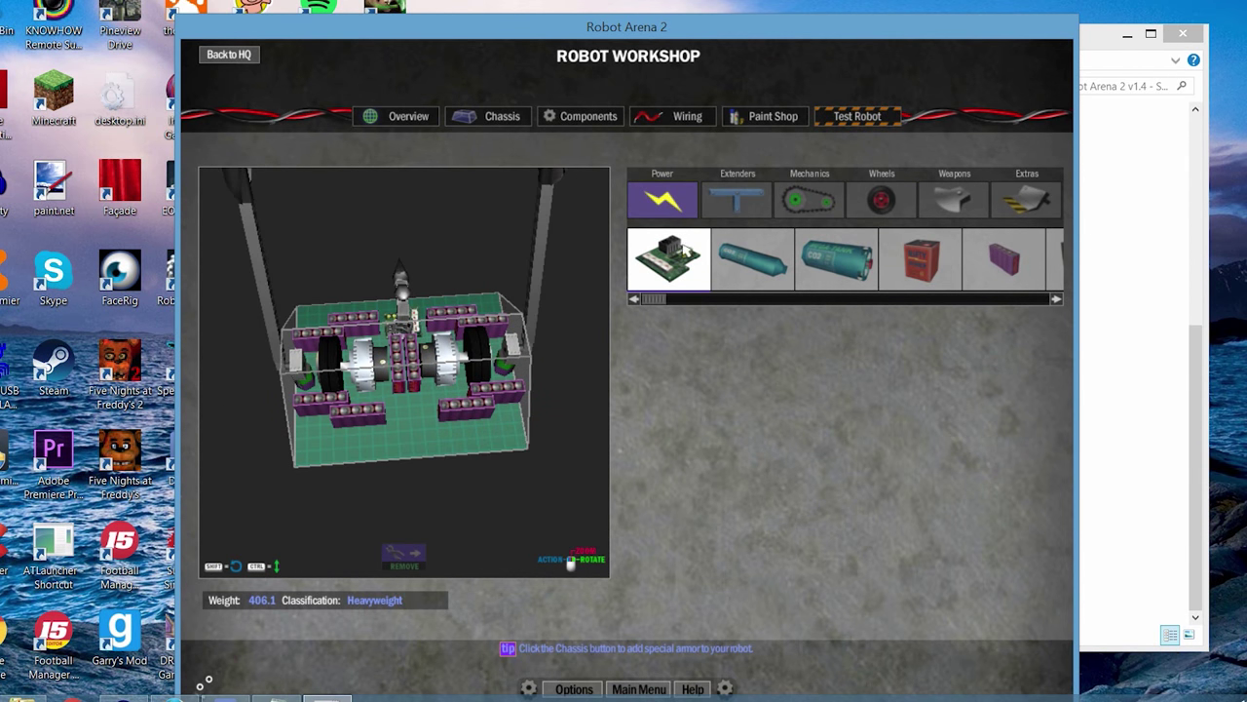
left_click_drag(657, 300, 847, 301)
left_click(656, 199)
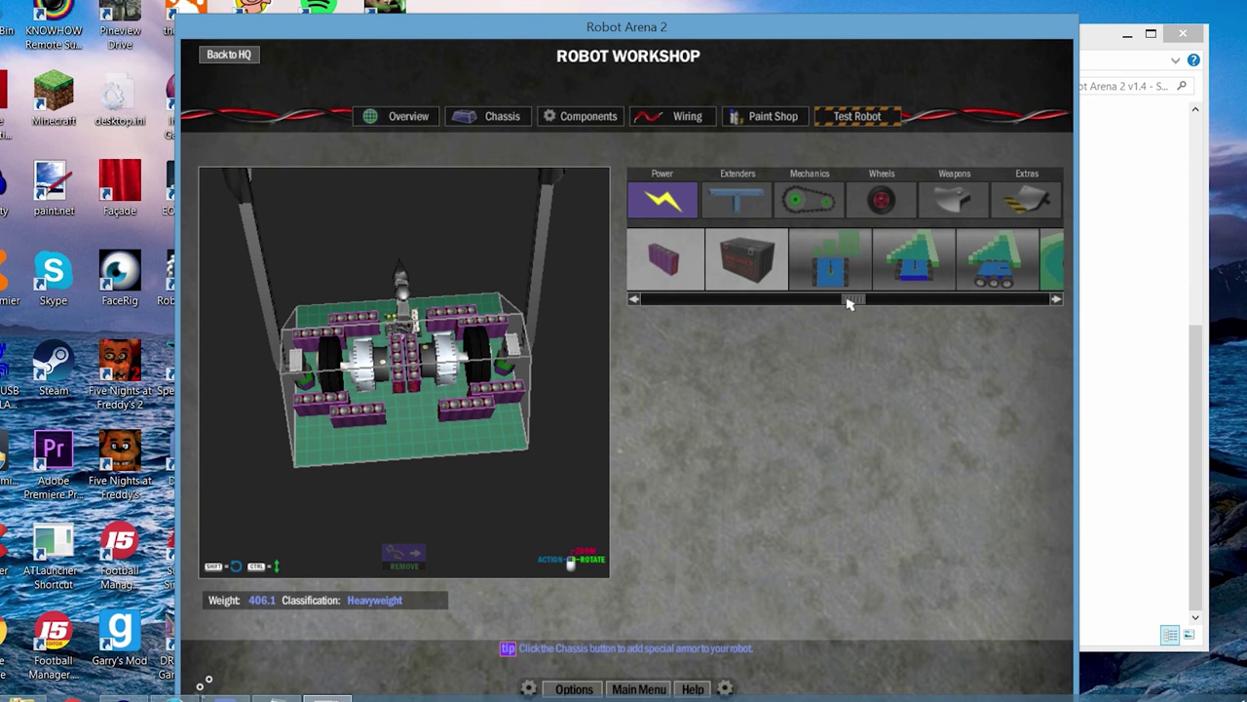
left_click(824, 270)
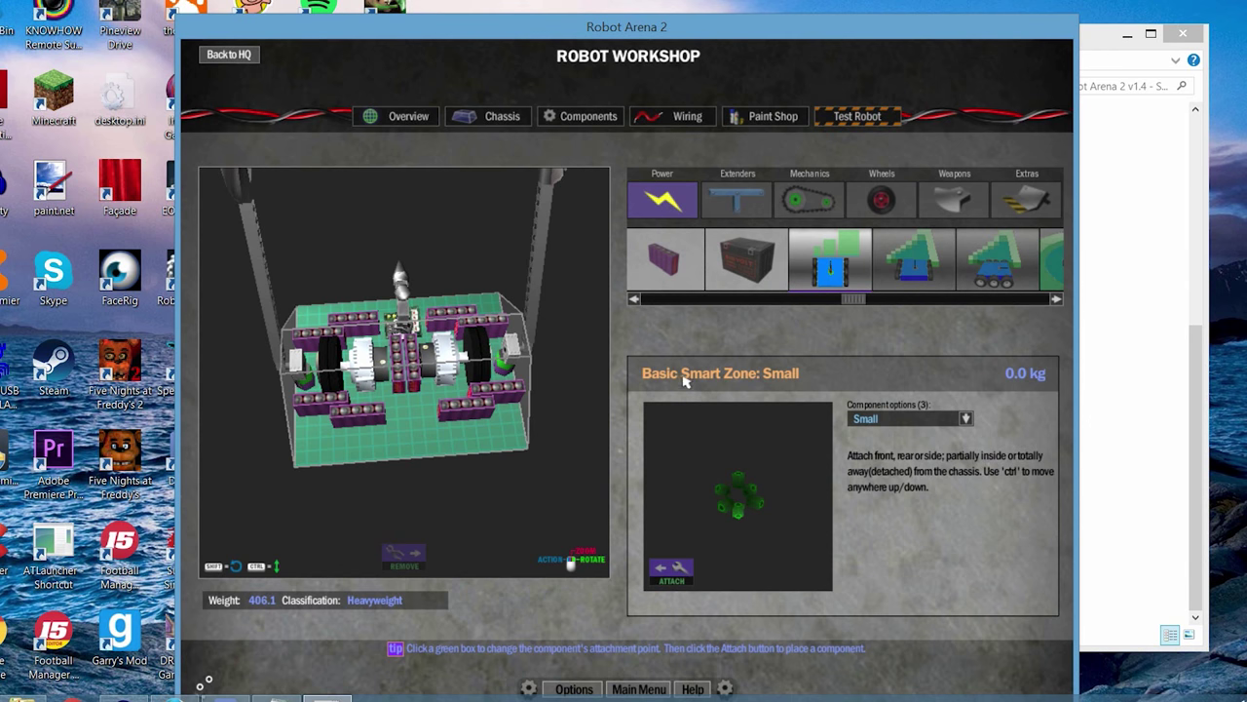
left_click(921, 419)
left_click(883, 451)
left_click(892, 428)
left_click(881, 425)
left_click(882, 429)
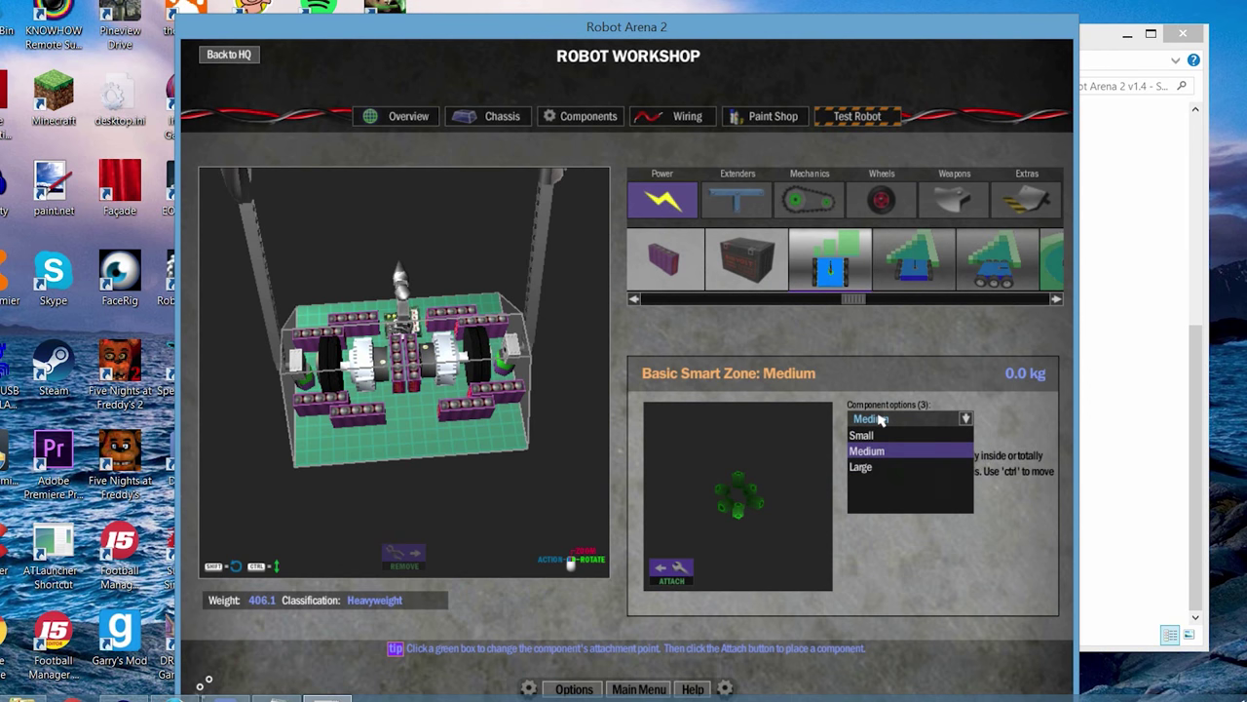
left_click(881, 455)
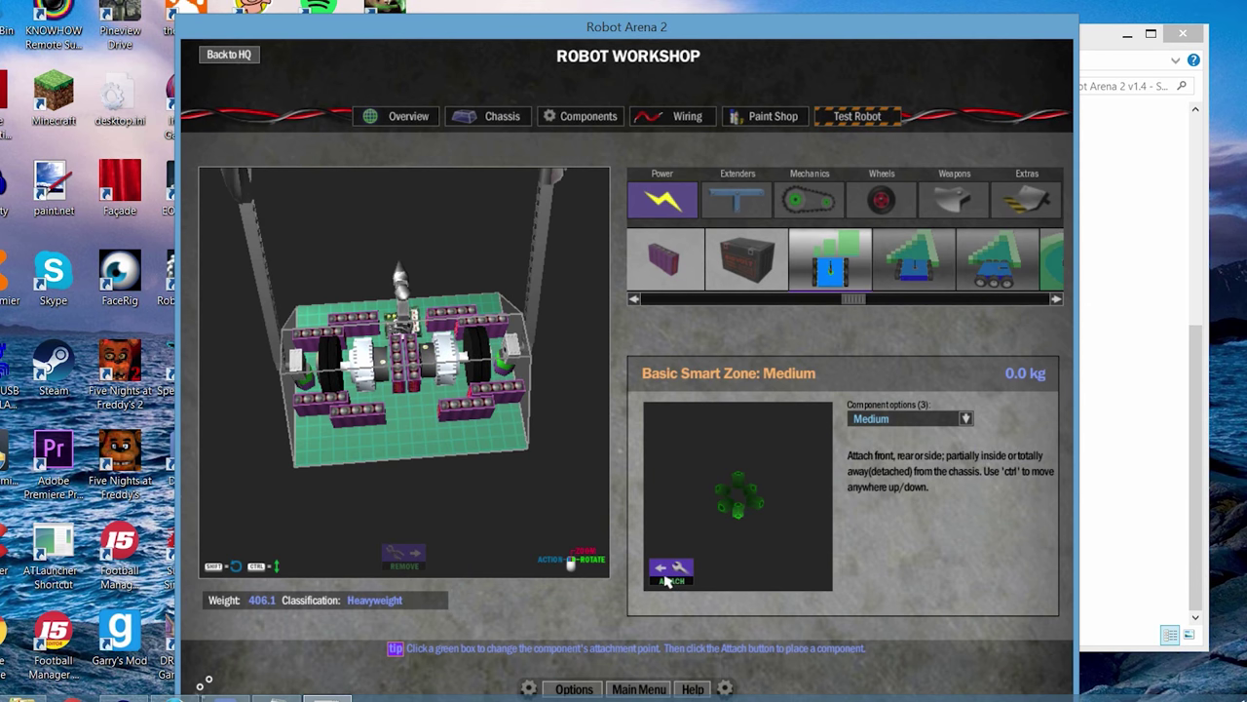
Attach the medium smart zone detached from the chassis, beyond one corner of the side opposite the spike
left_click(665, 575)
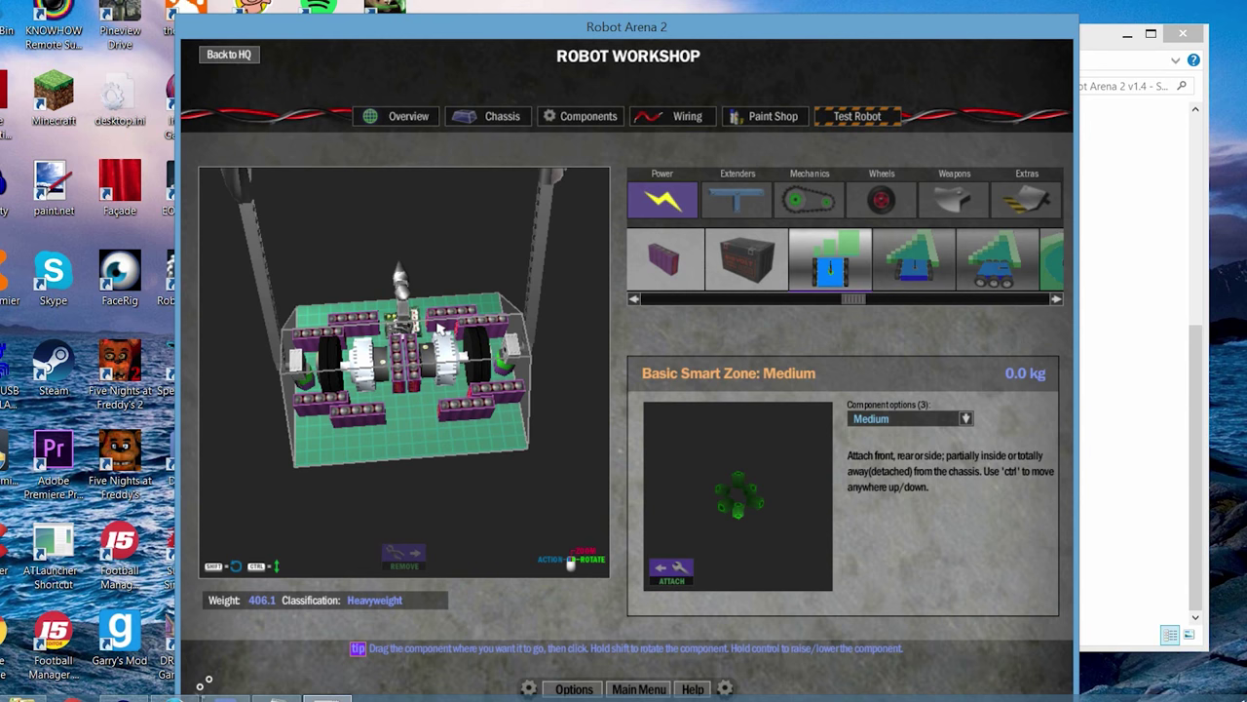
left_click_drag(454, 373, 445, 471)
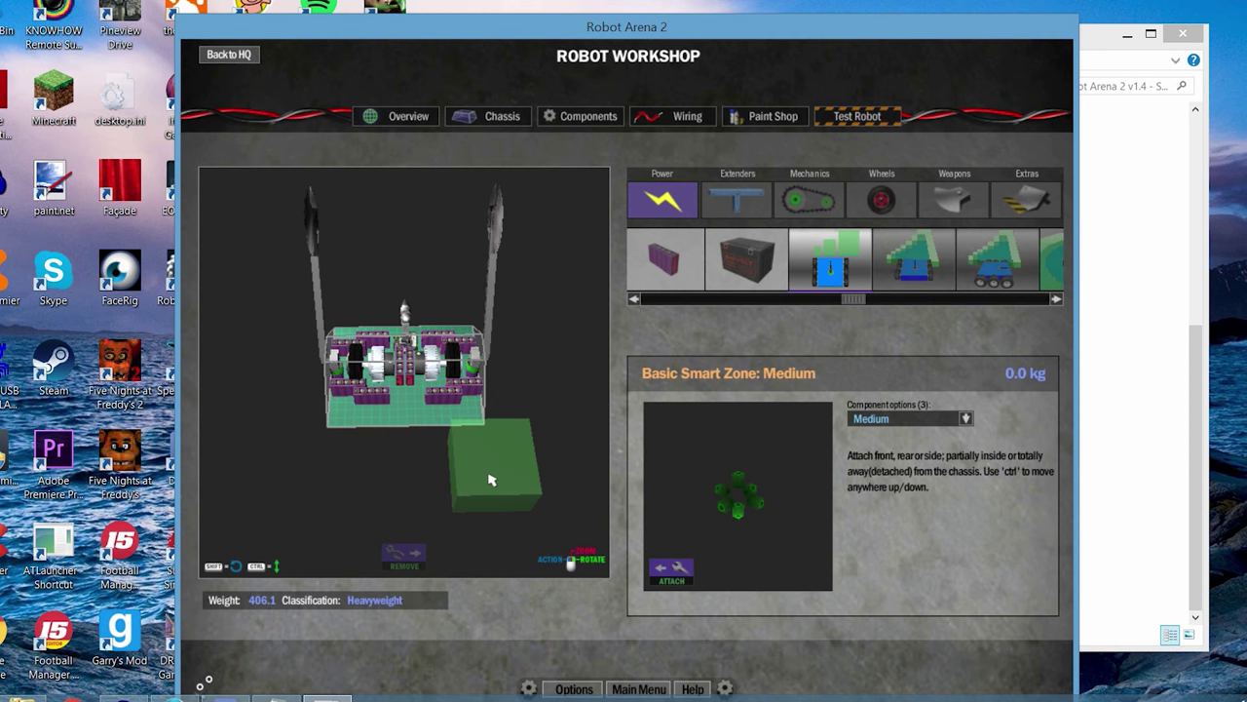
left_click_drag(523, 482, 497, 472)
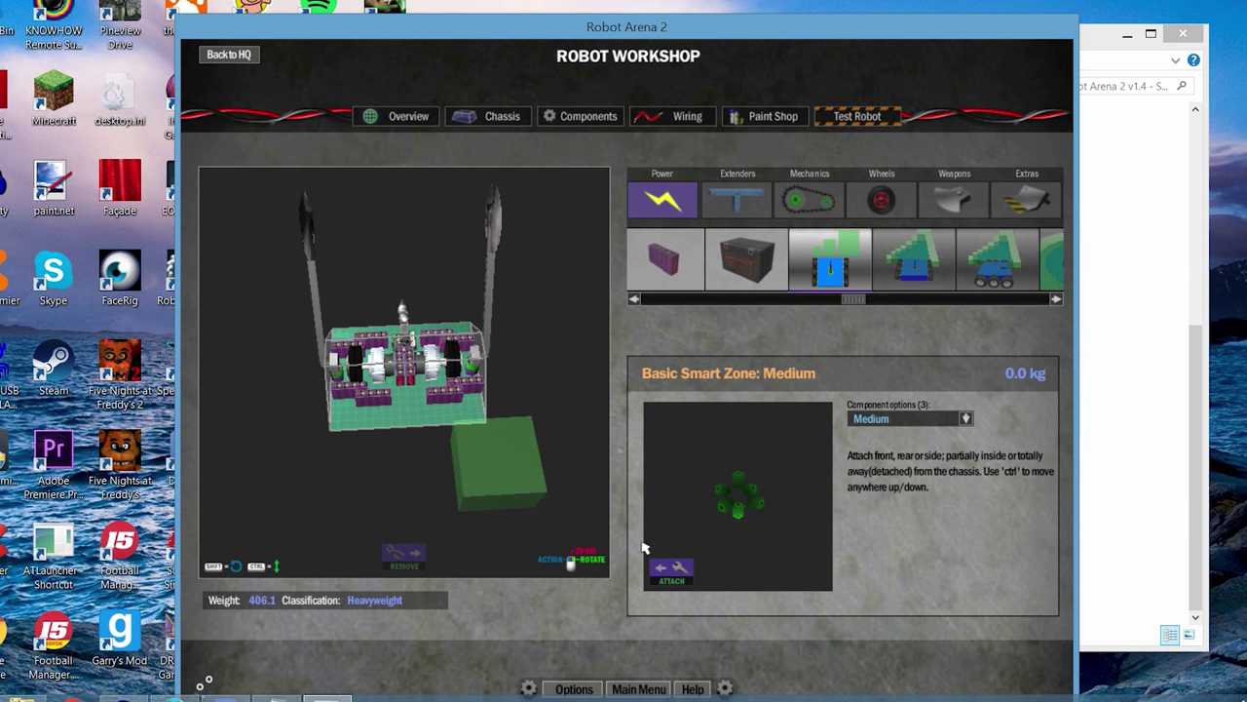
Attach a second medium smart zone beyond the other corner opposite the spike and enter weapon as the zone name
left_click(671, 569)
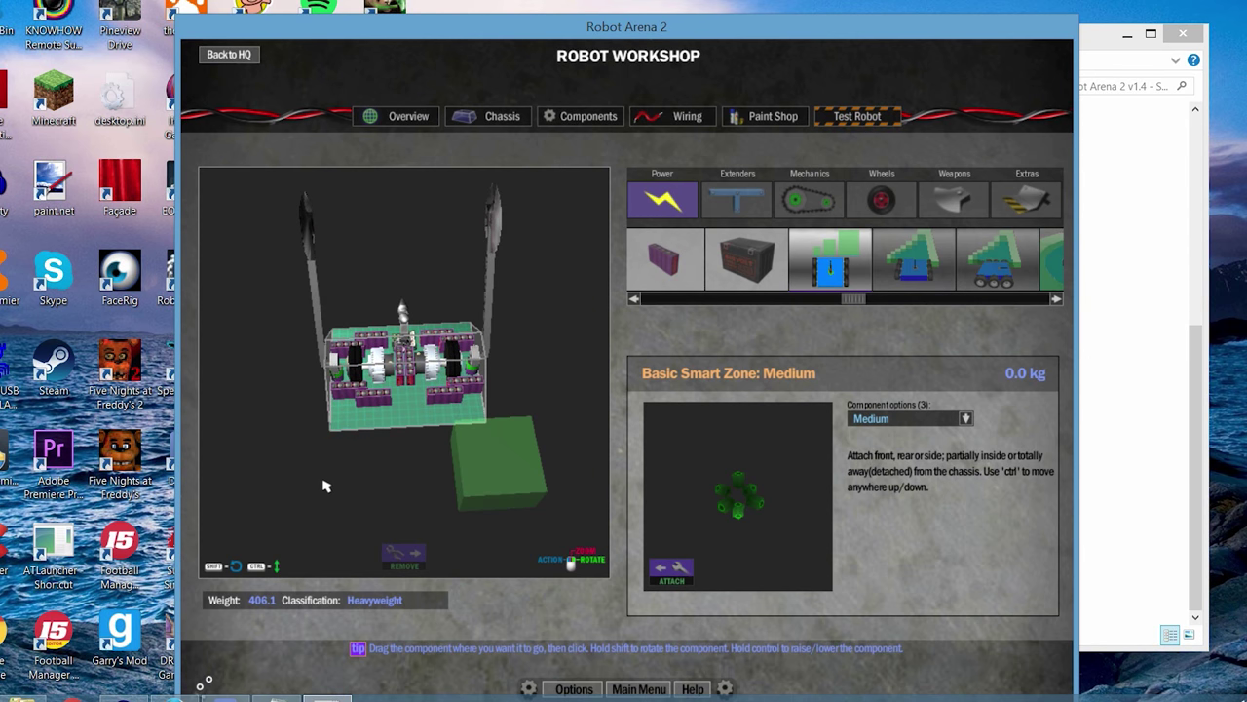
left_click_drag(372, 493, 461, 477)
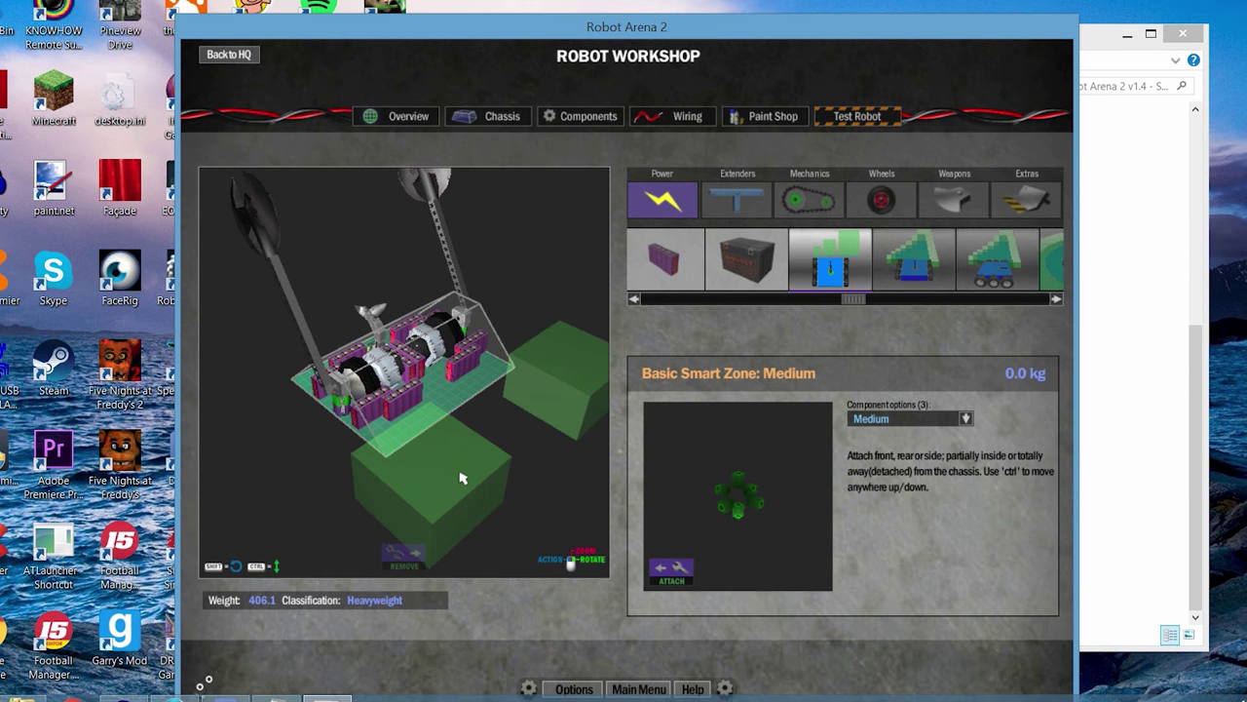
left_click(462, 471)
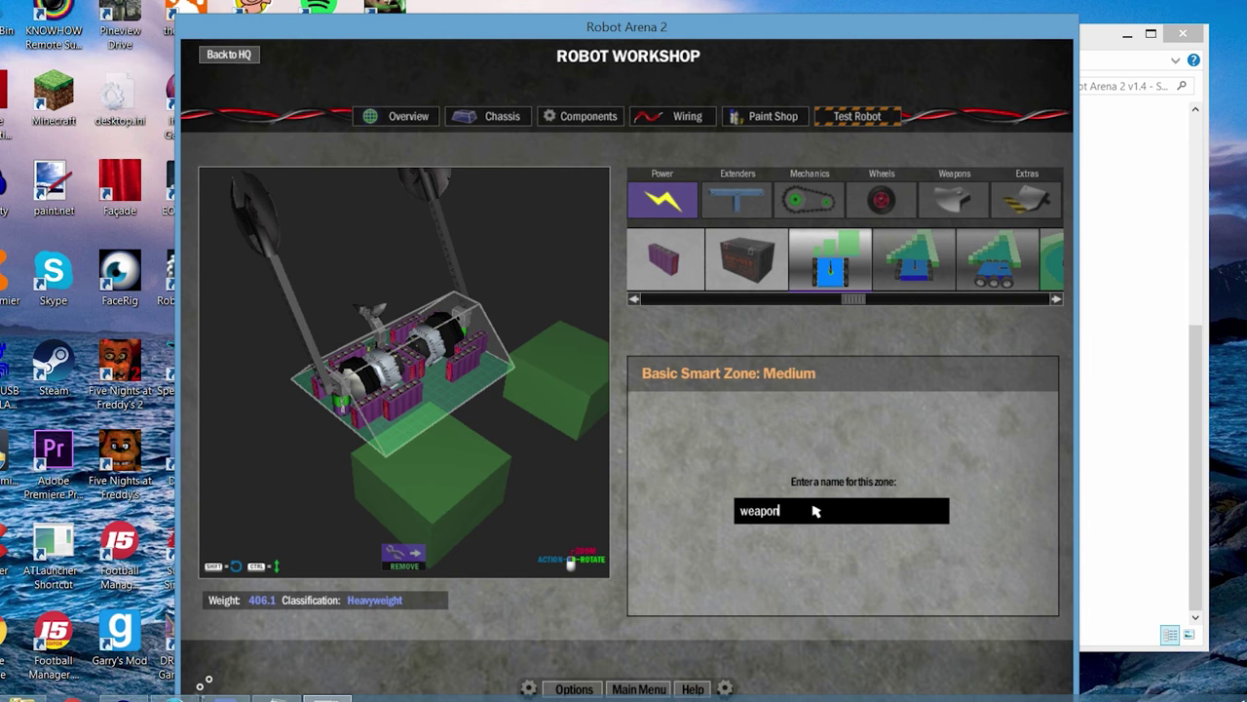
left_click(560, 412)
type("weapon")
key("Return")
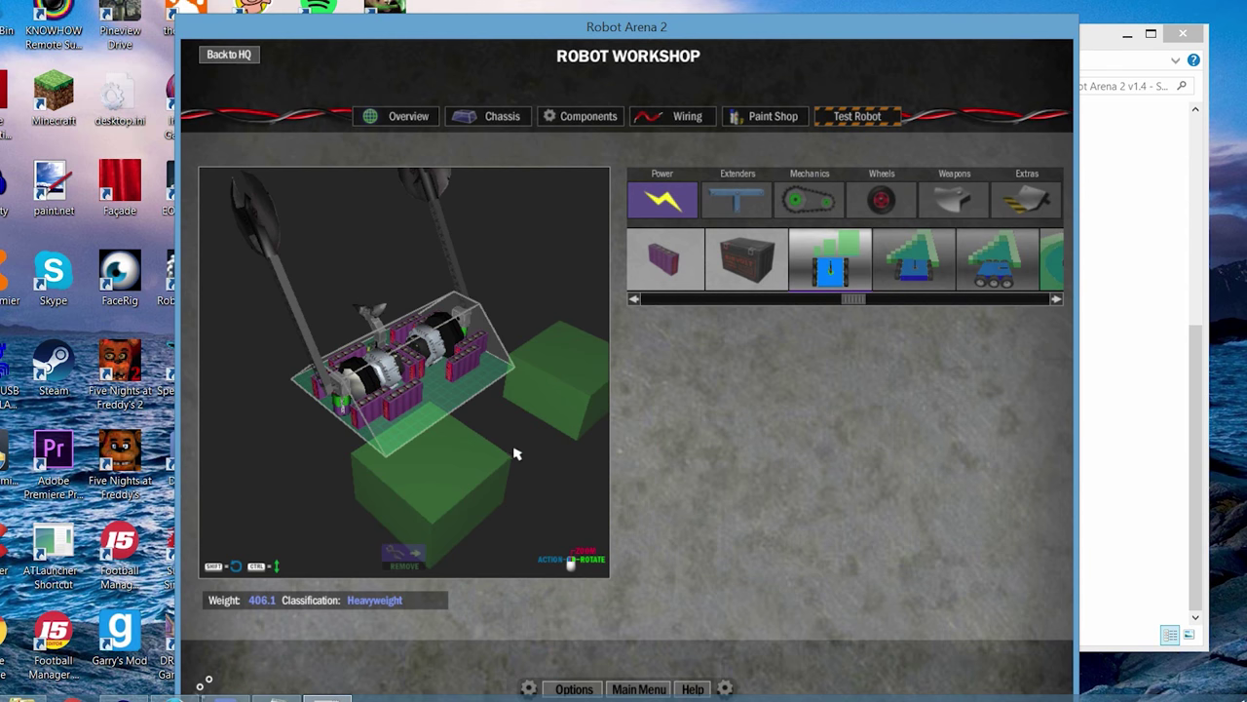
left_click_drag(516, 452, 462, 421)
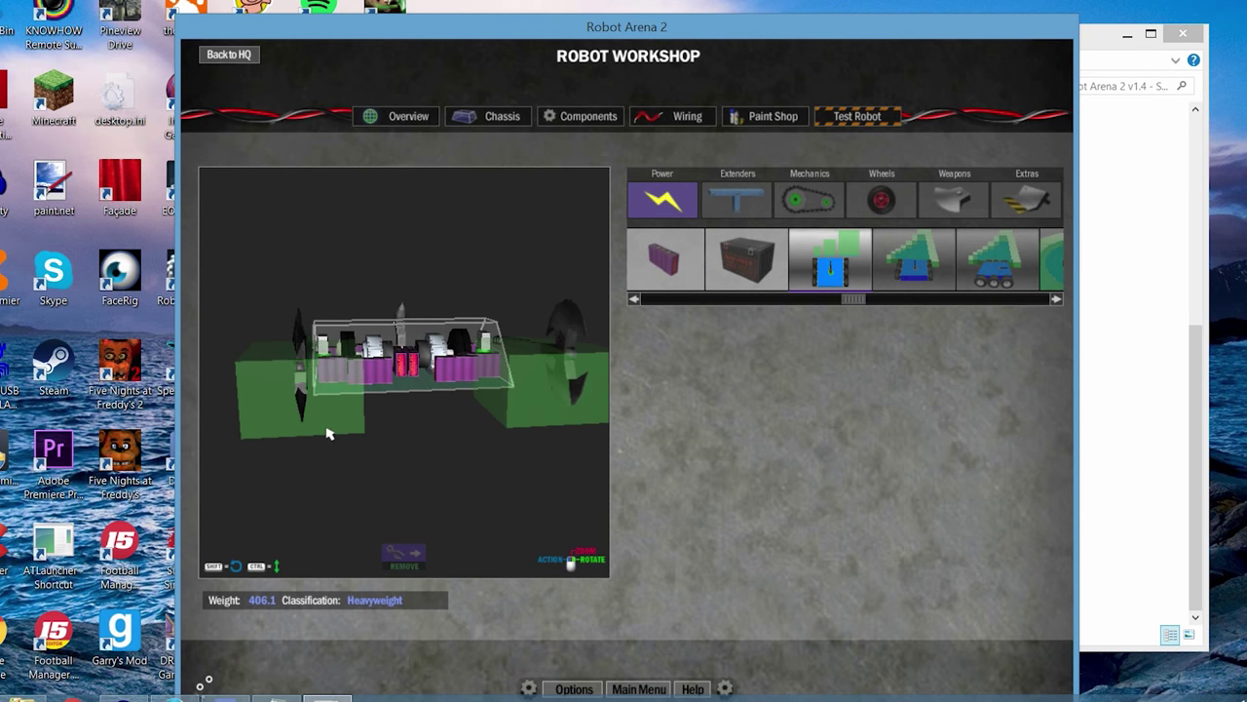
Reopen Duncan Toucan from the team HQ, take a preview snapshot showing its spike side, and return to the HQ
left_click(235, 62)
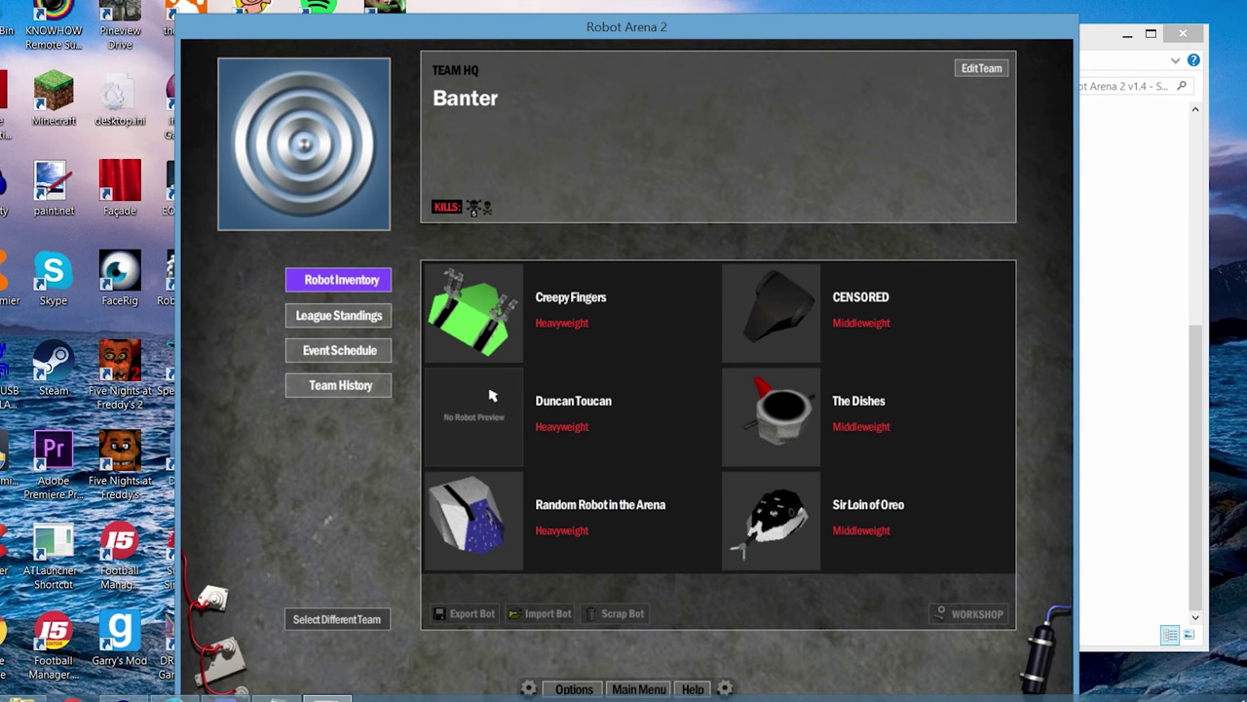
left_click(500, 432)
left_click(500, 432)
left_click_drag(437, 409, 240, 432)
left_click(779, 461)
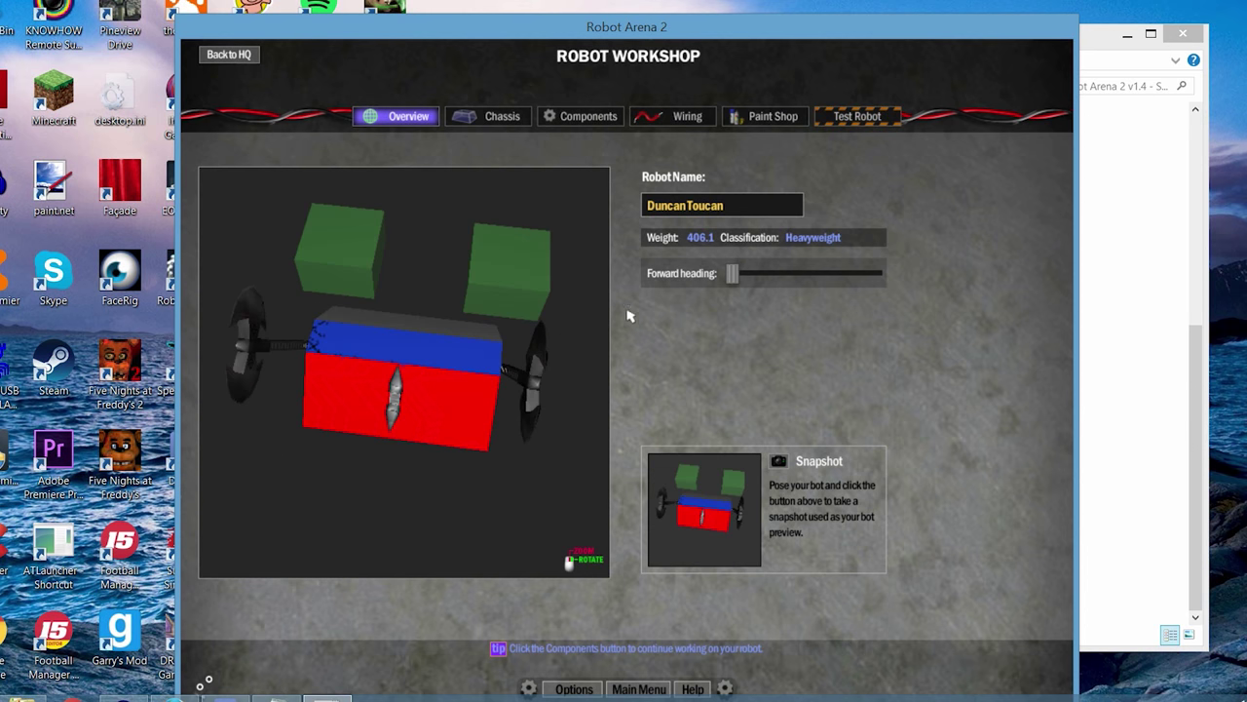
left_click(230, 57)
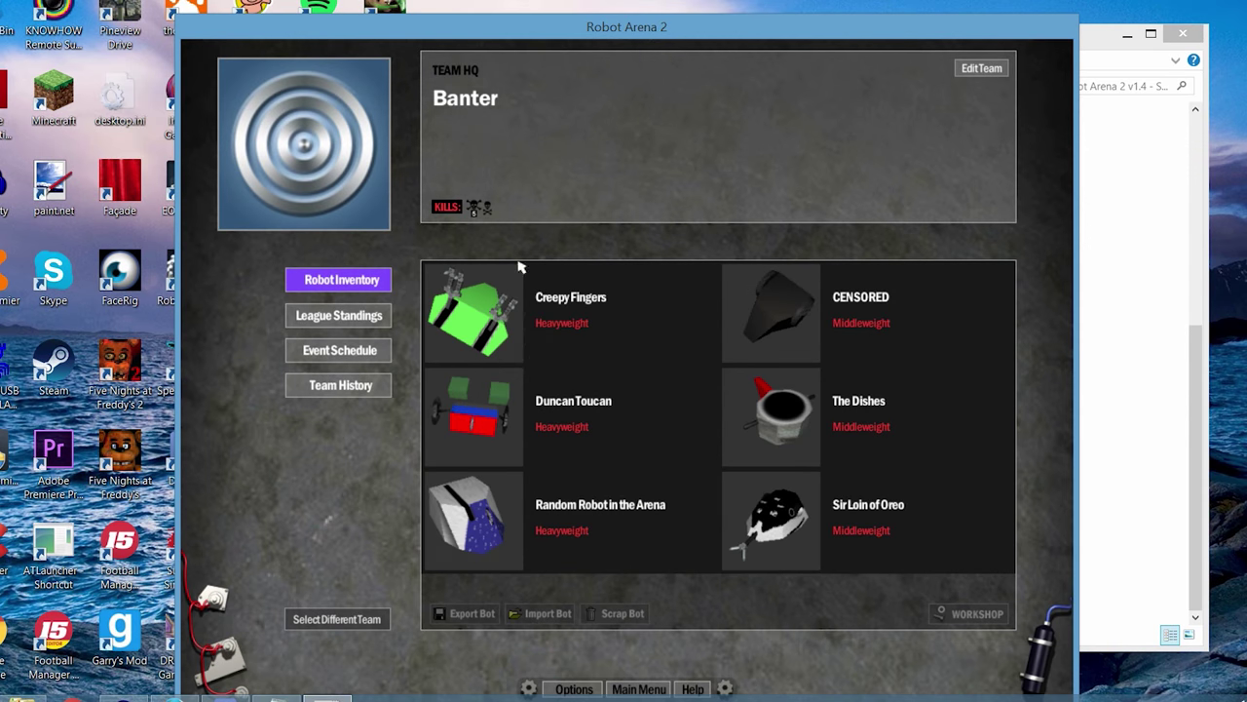
Export the Duncan Toucan robot design with the filename Duncan Toucan
left_click(492, 429)
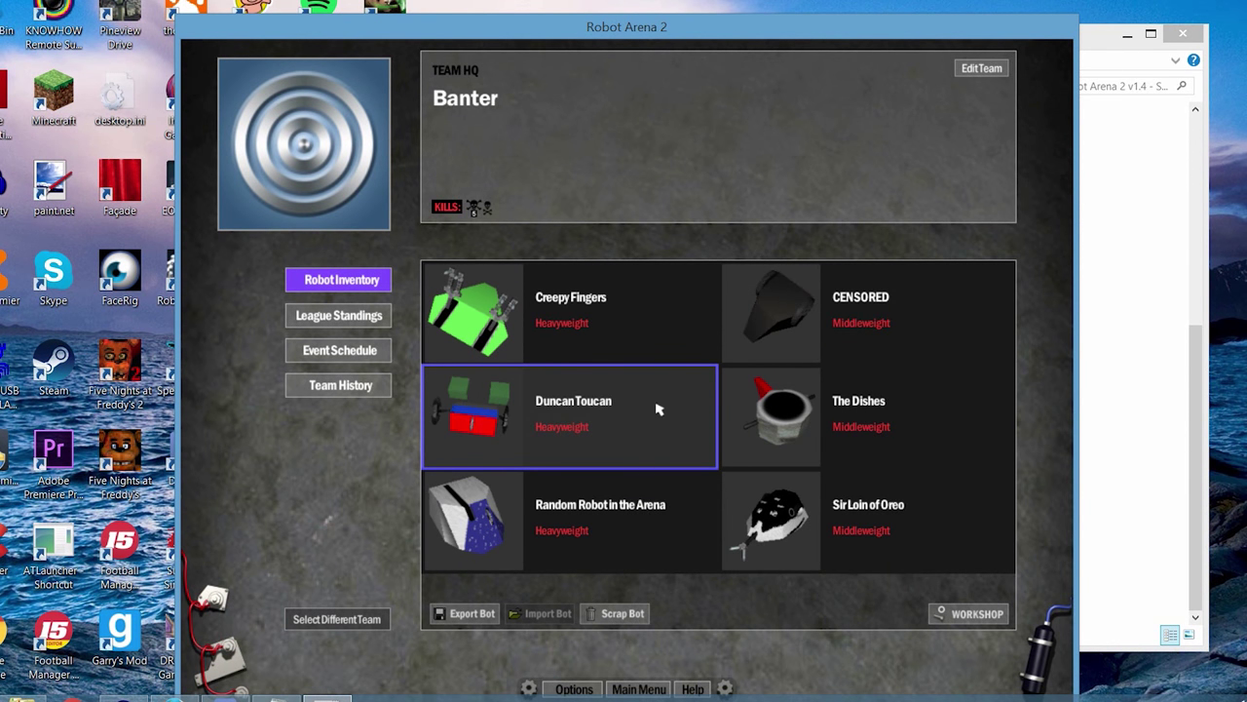
left_click(471, 614)
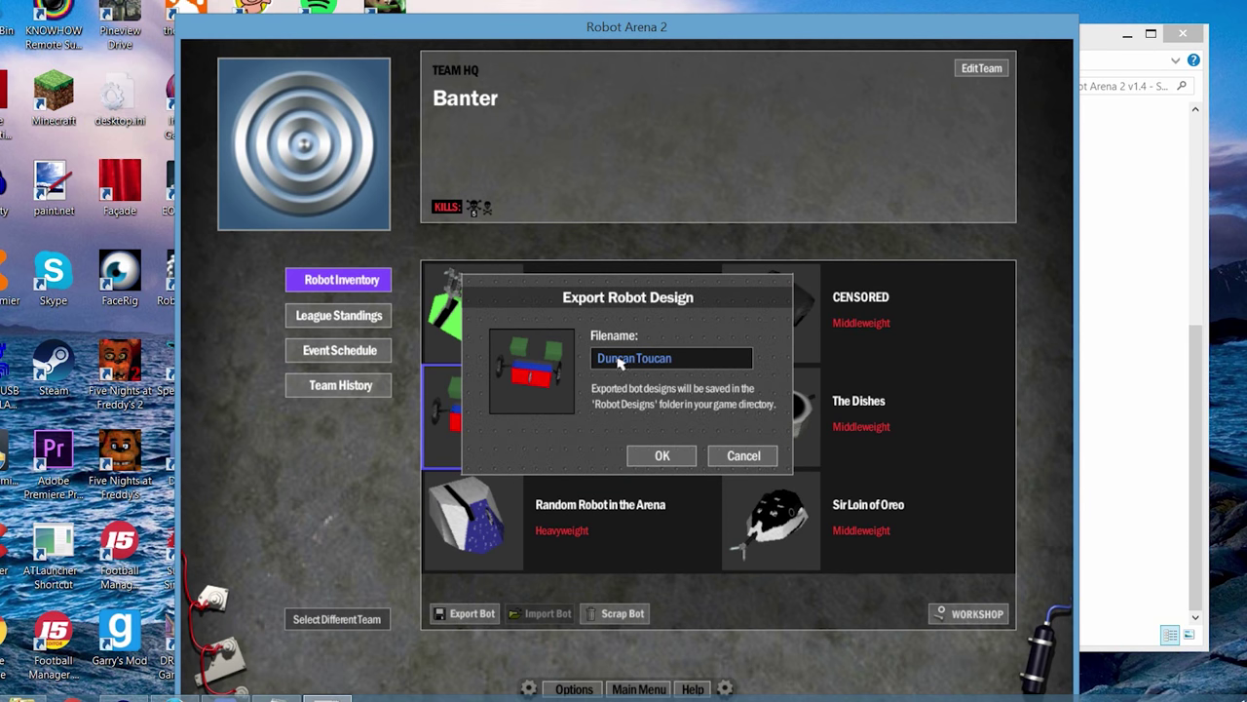
left_click(662, 458)
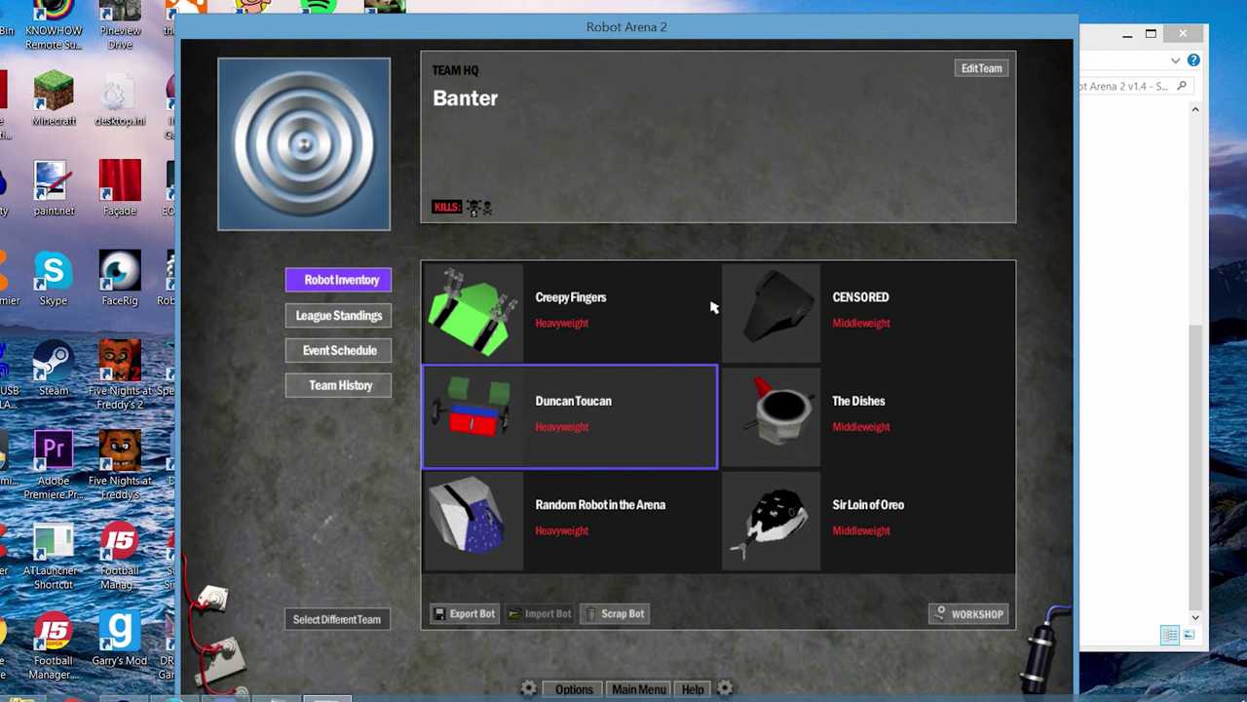
Exit the game and select Duncan Toucan.bot in the Robot Designs folder of Robot Arena 2 v1.4 - Series 3 - Full
left_click(639, 689)
left_click(694, 689)
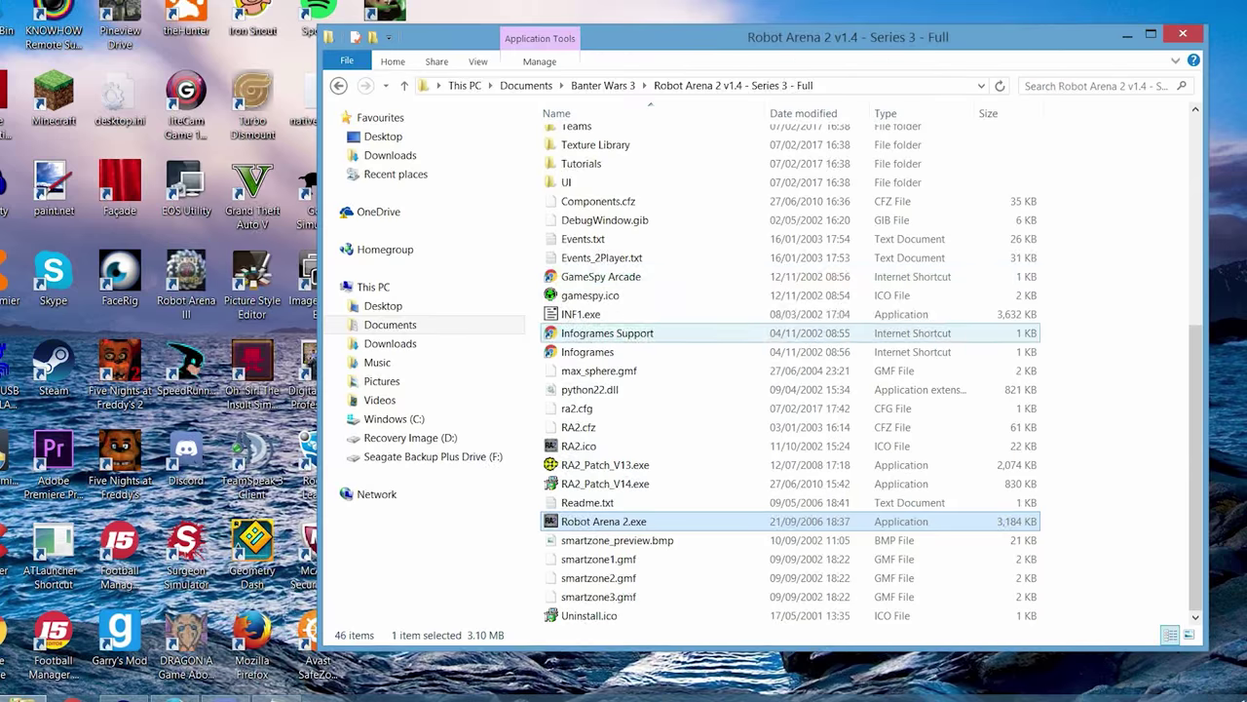
scroll(624, 351, "up", 3)
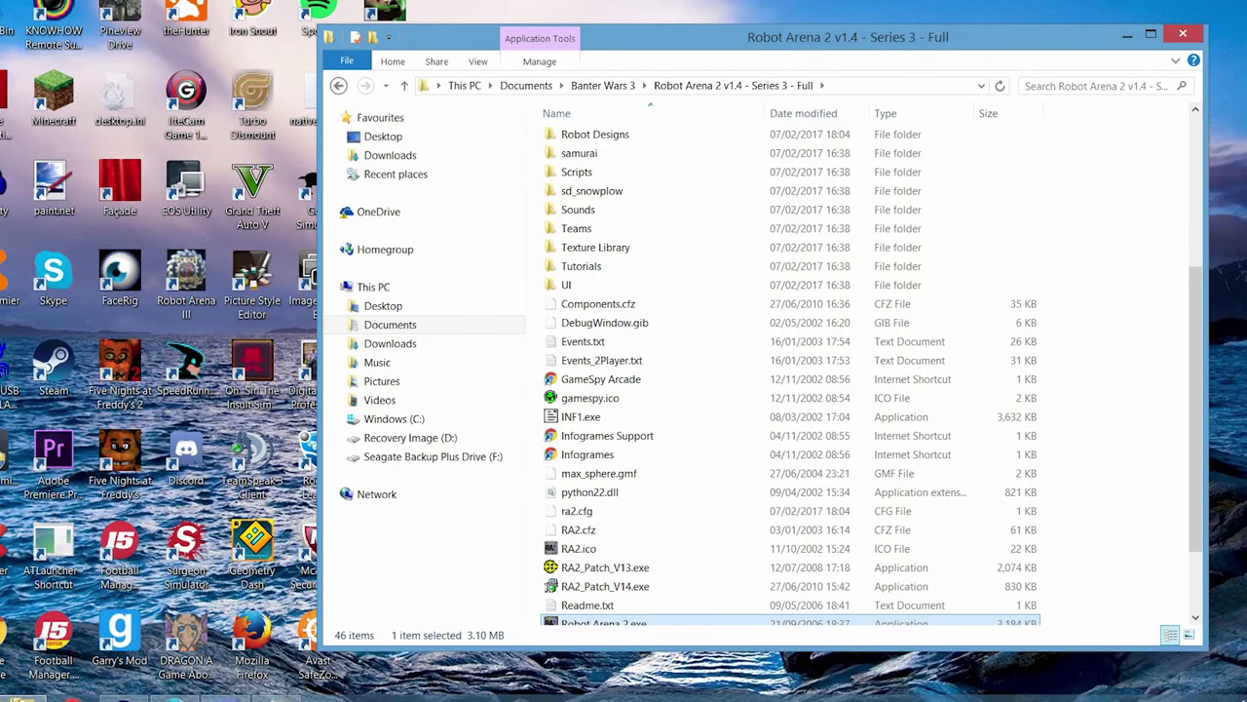
scroll(672, 400, "up", 5)
left_click(603, 86)
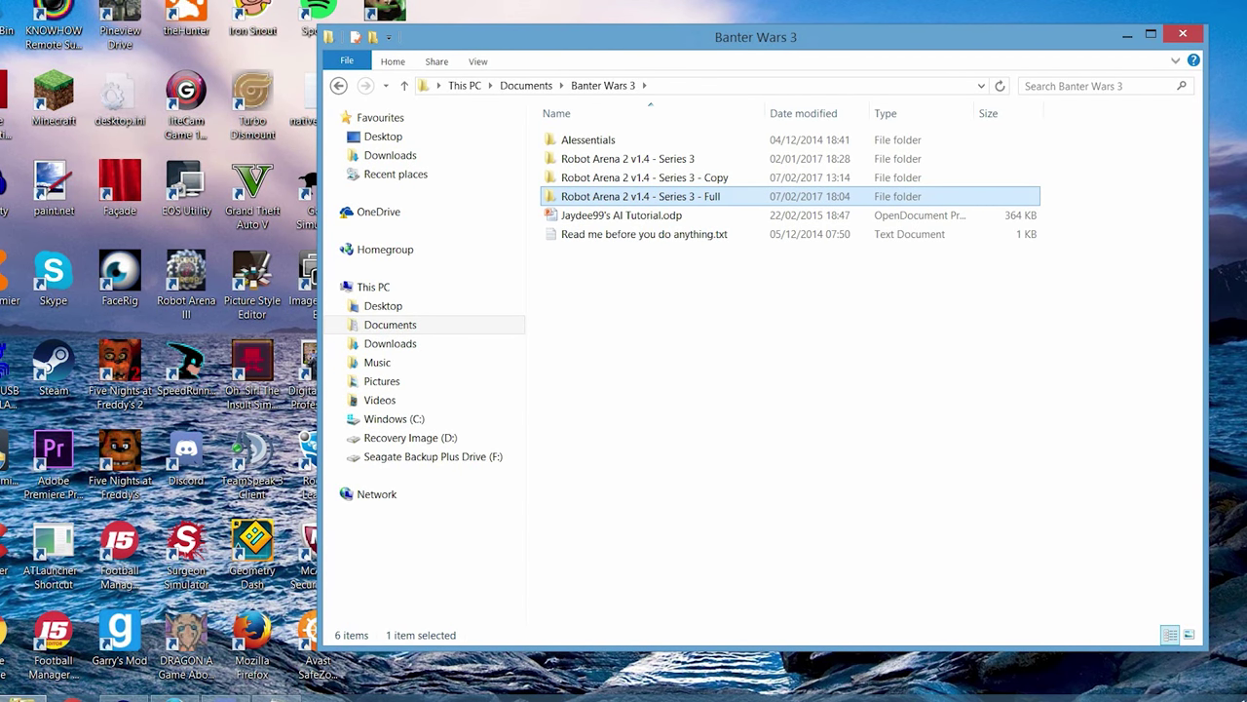
key("Return")
scroll(624, 370, "down", 6)
scroll(624, 370, "up", 6)
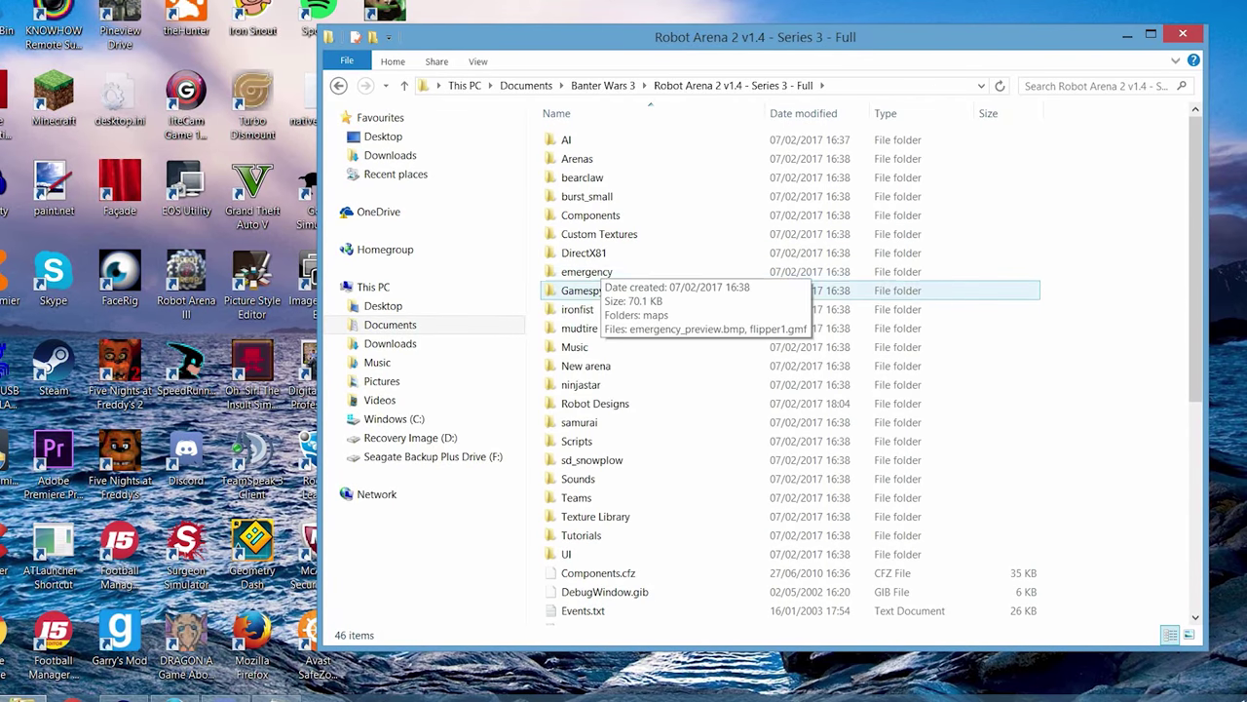
key("Return")
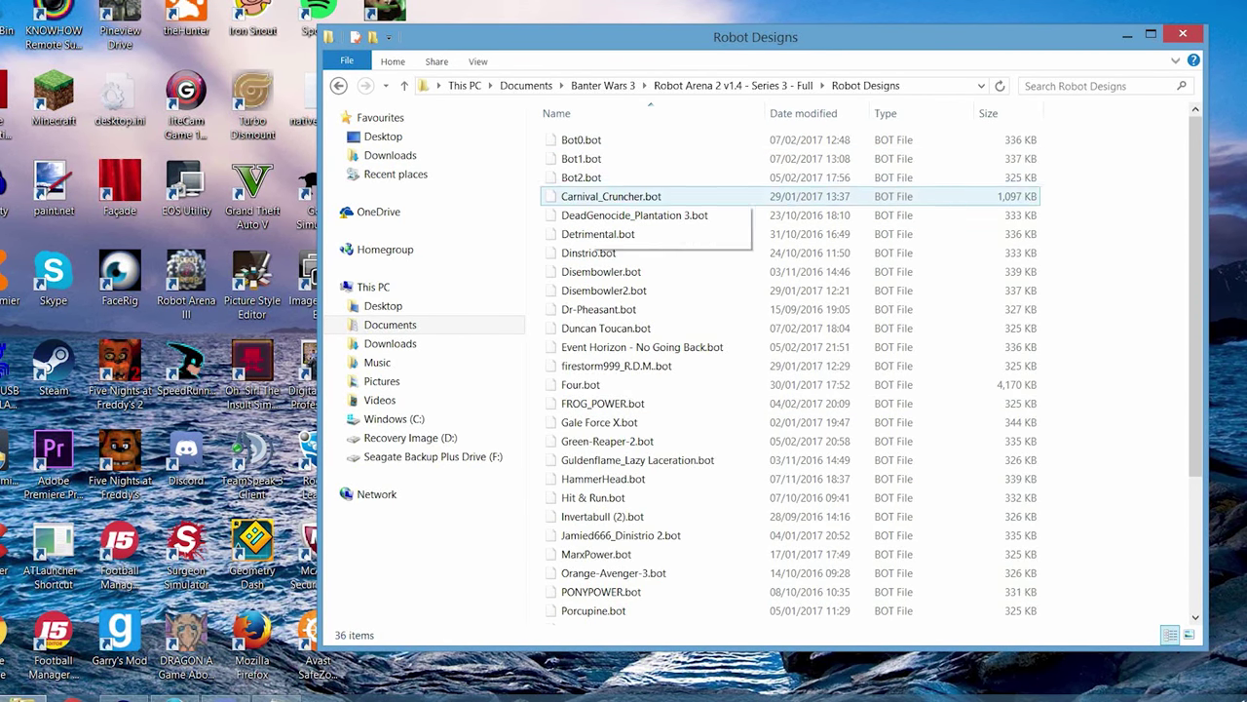
left_click(605, 327)
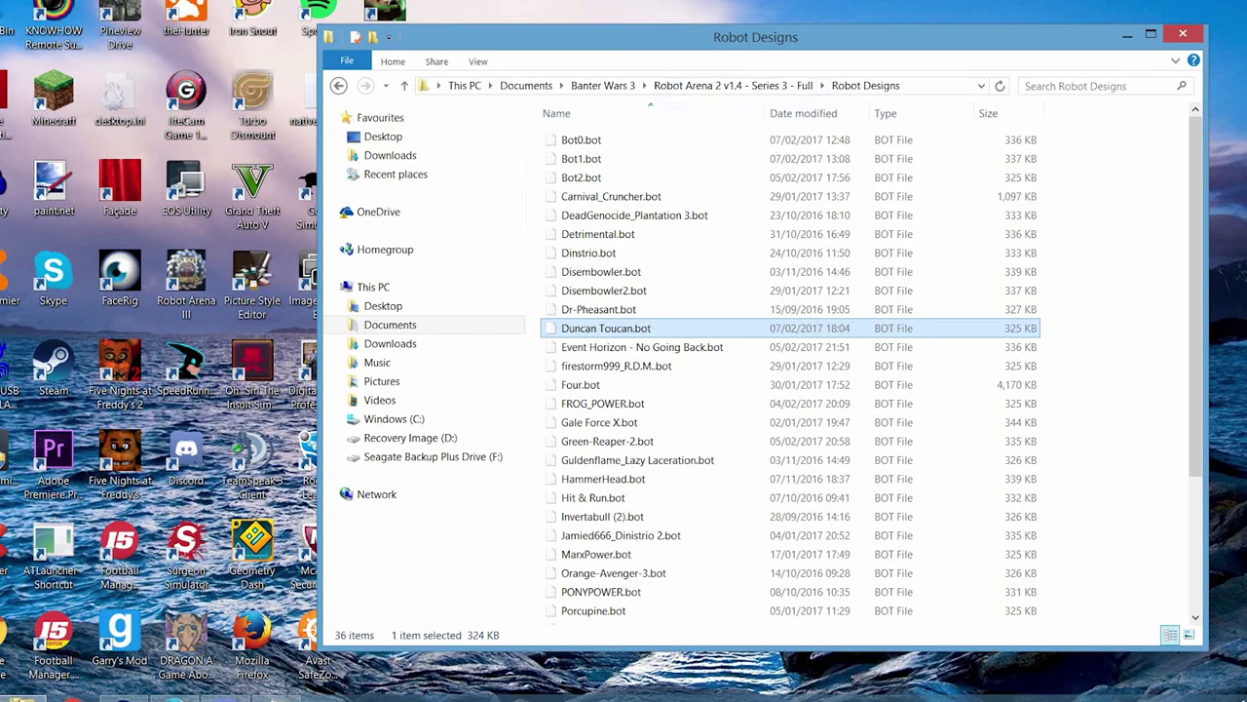
Open Bindings.py from the AI folder of Robot Arena 2 v1.4 - Series 3 - Full and widen its Notepad window
left_click(733, 85)
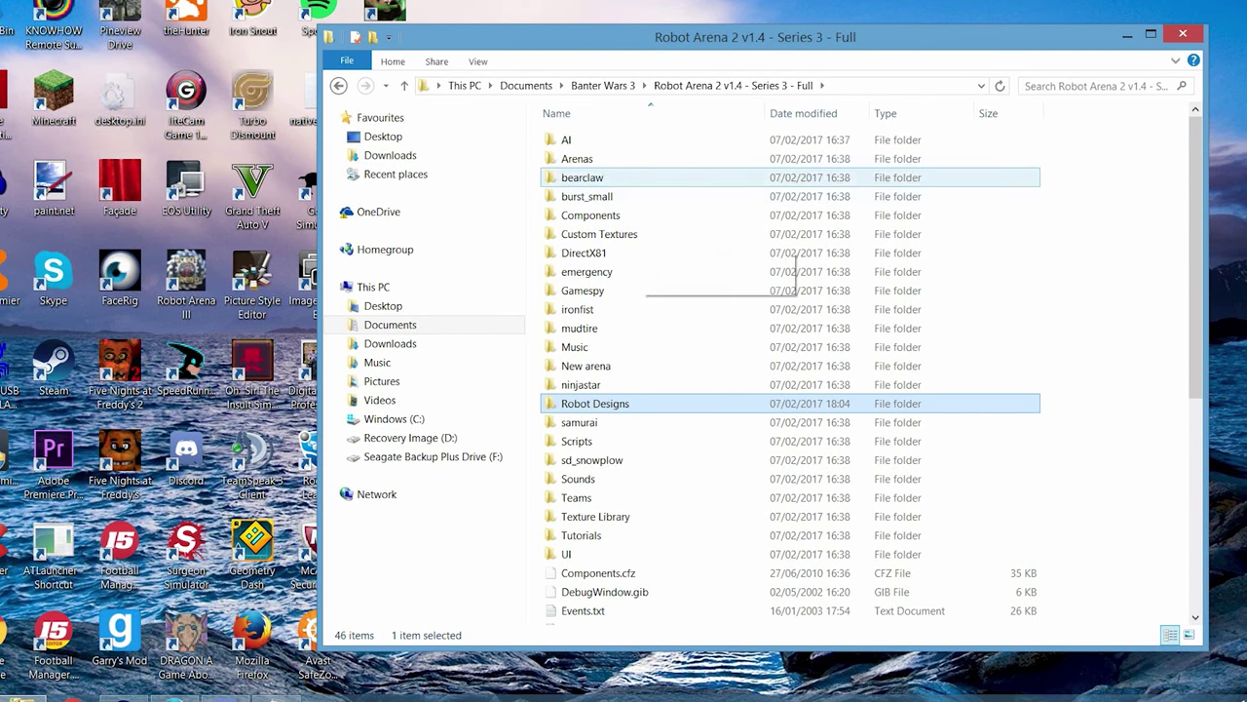
double_click(573, 140)
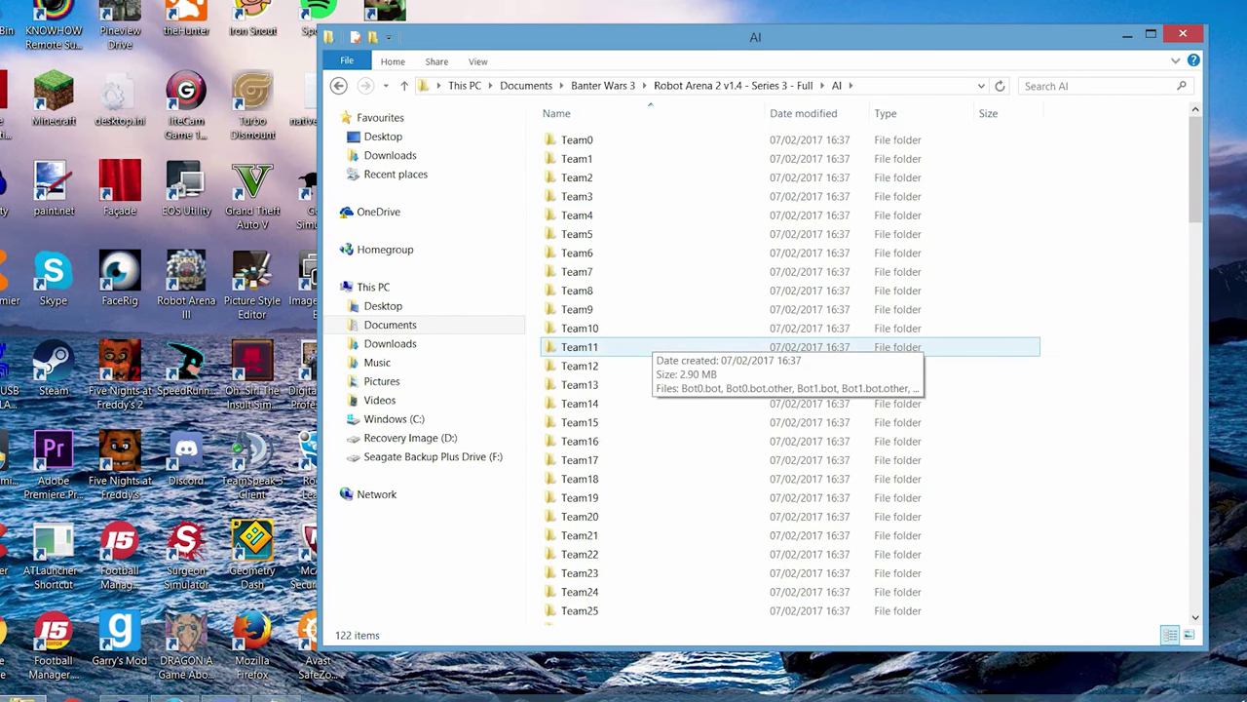
scroll(585, 332, "down", 2)
scroll(585, 332, "down", 9)
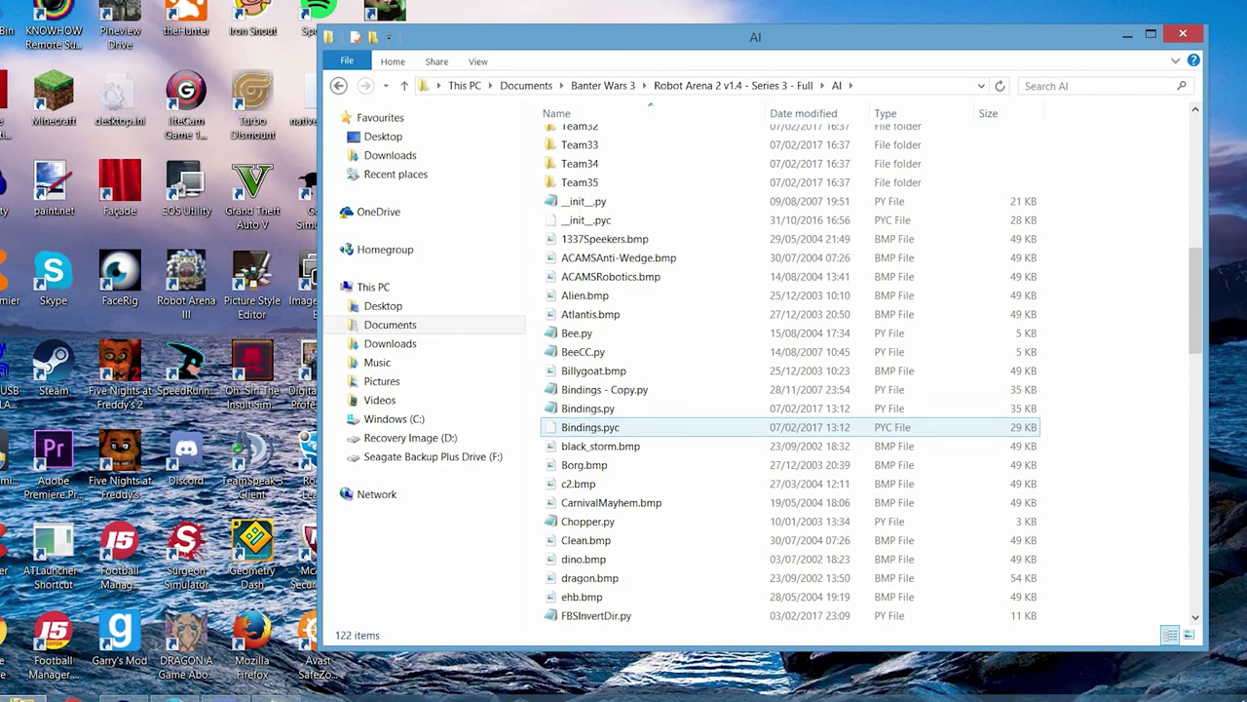
scroll(604, 390, "up", 9)
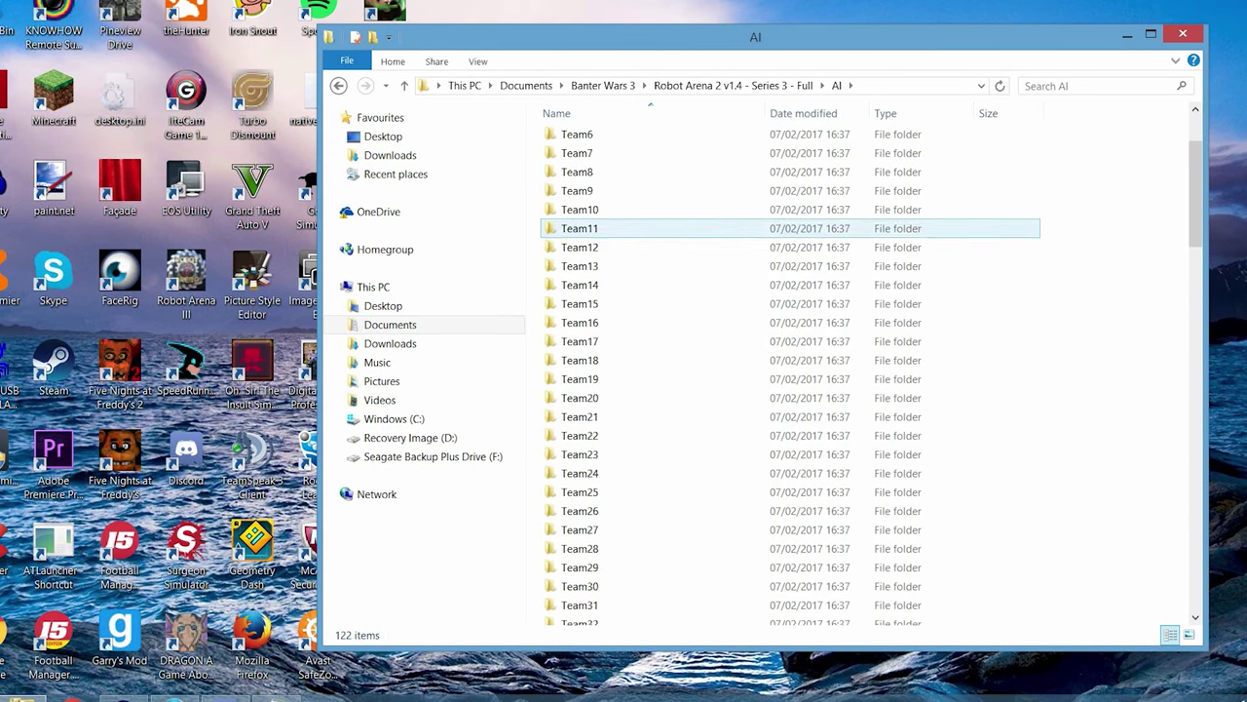
scroll(614, 254, "down", 9)
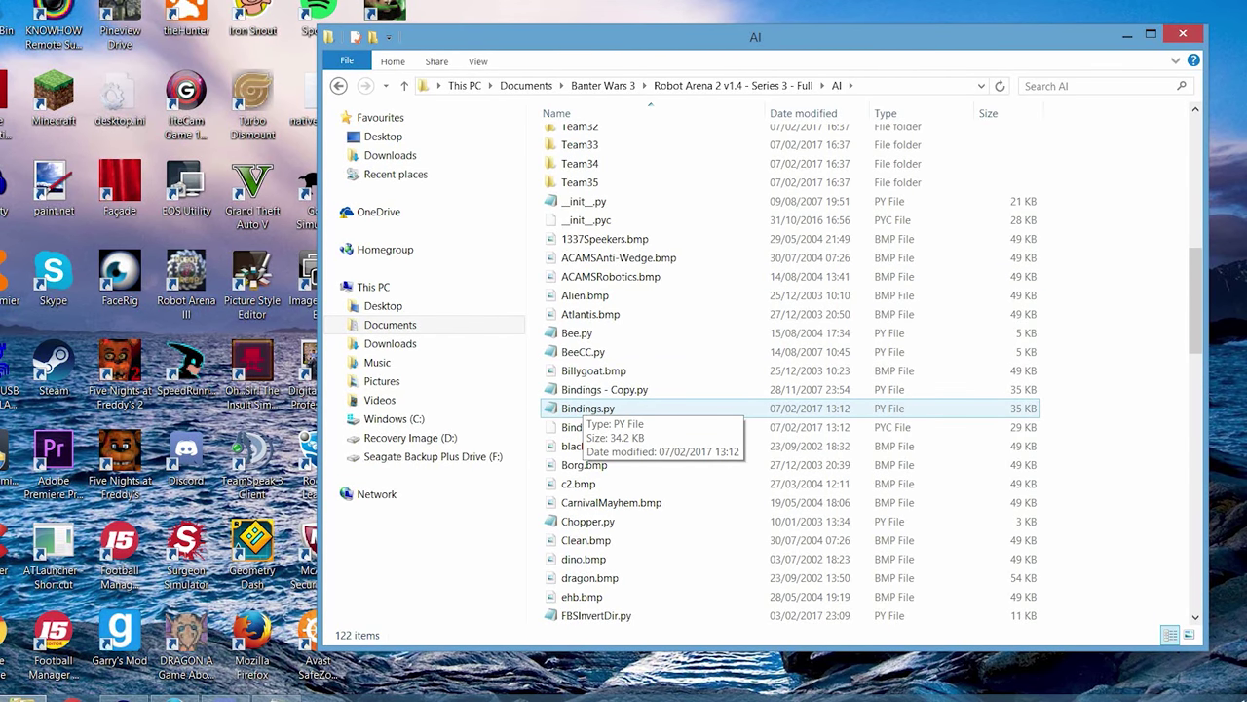
double_click(587, 409)
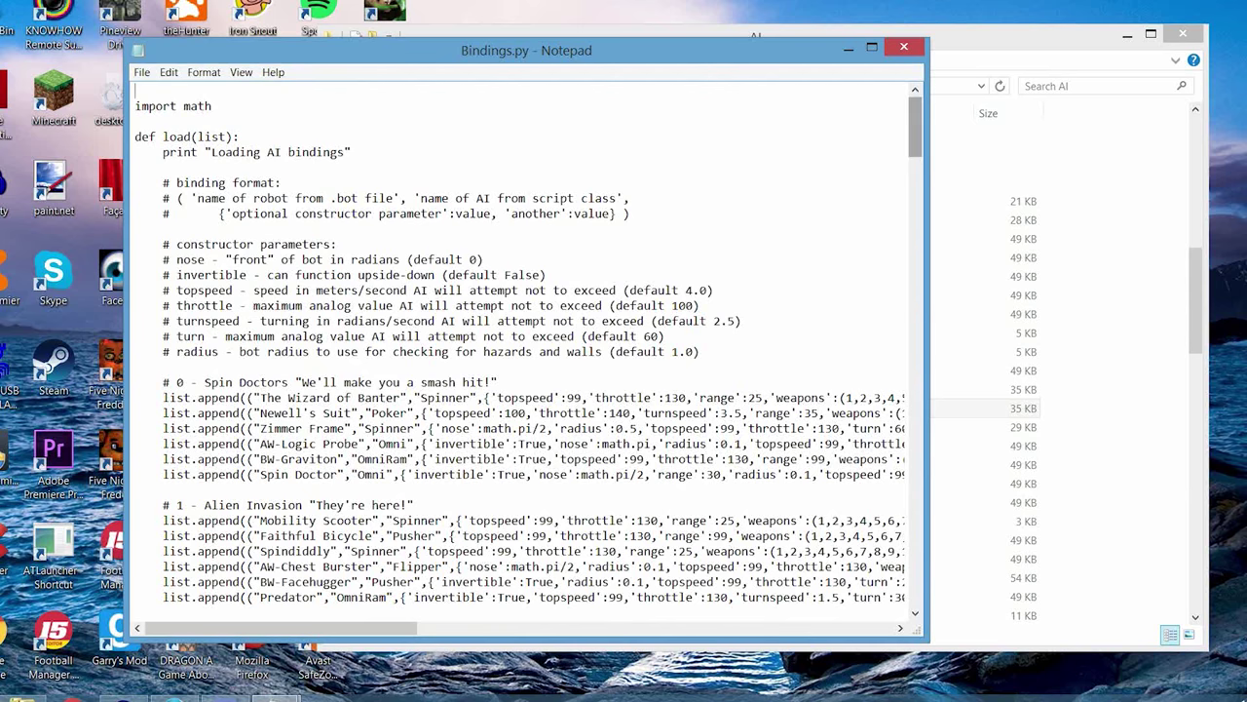
left_click_drag(929, 341, 1069, 341)
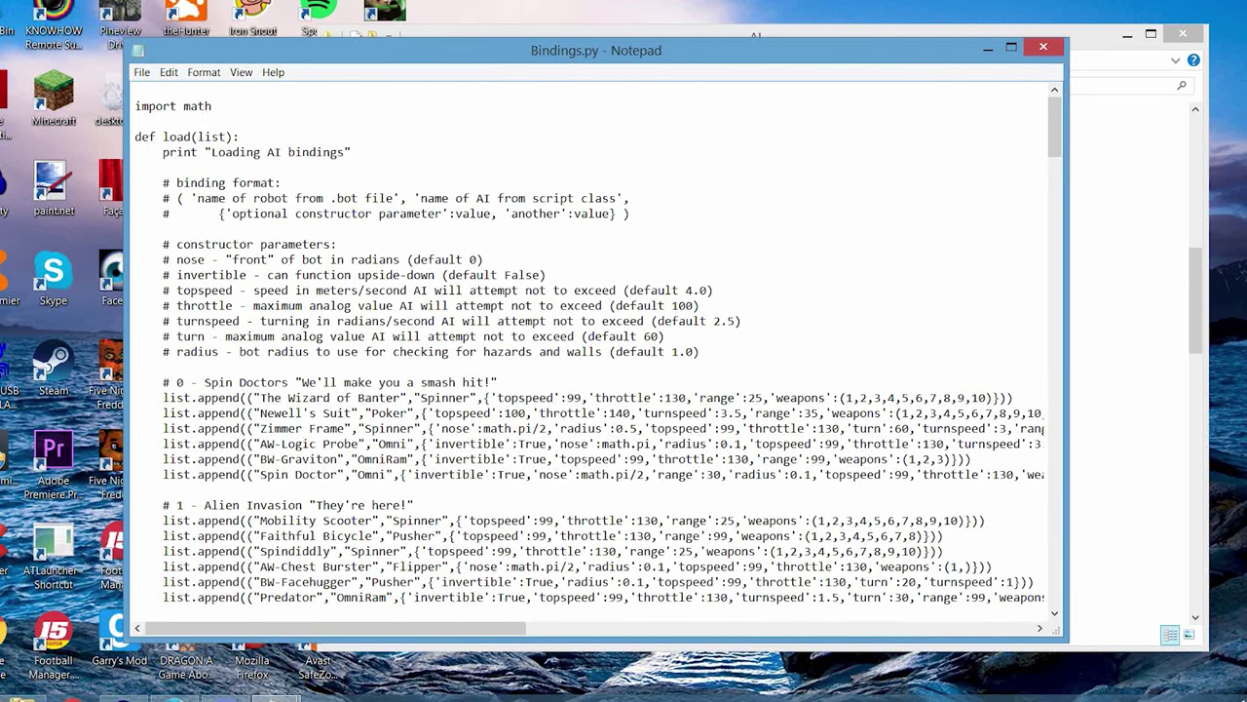
Examine how the robot binding entries are grouped by team, such as those under team 29, Happy Bees
left_click_drag(1055, 127, 1054, 516)
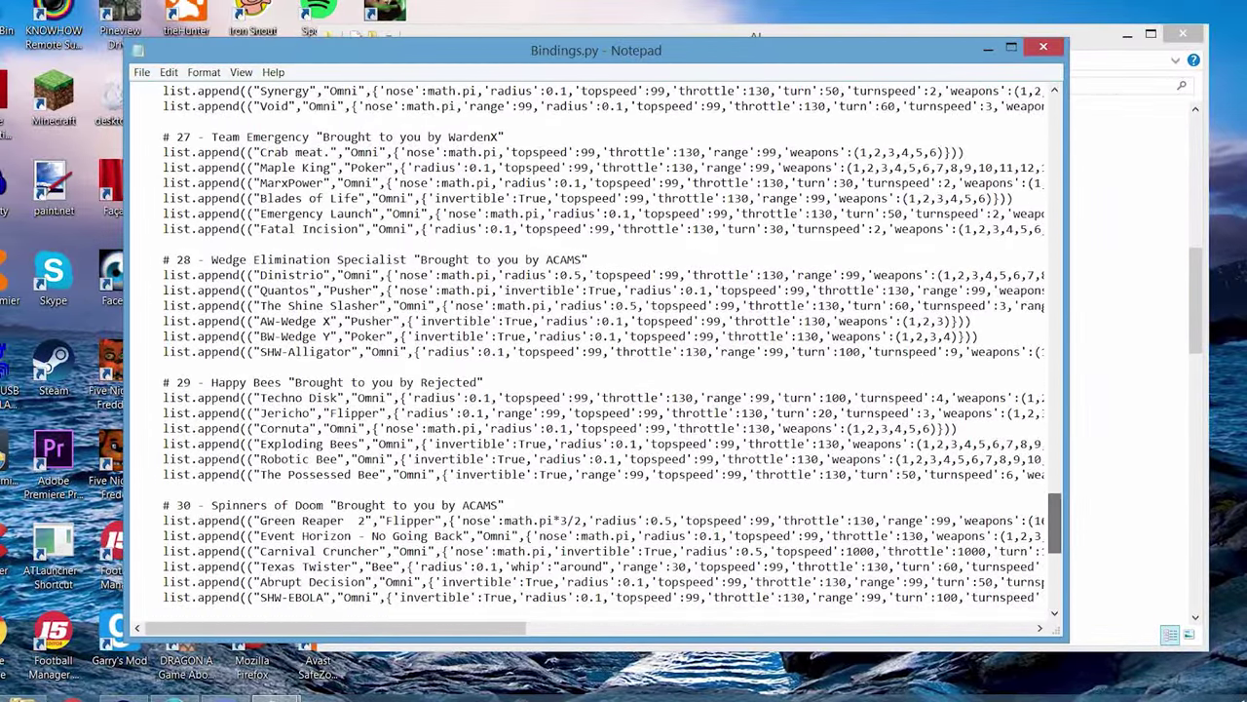
scroll(604, 350, "down", 4)
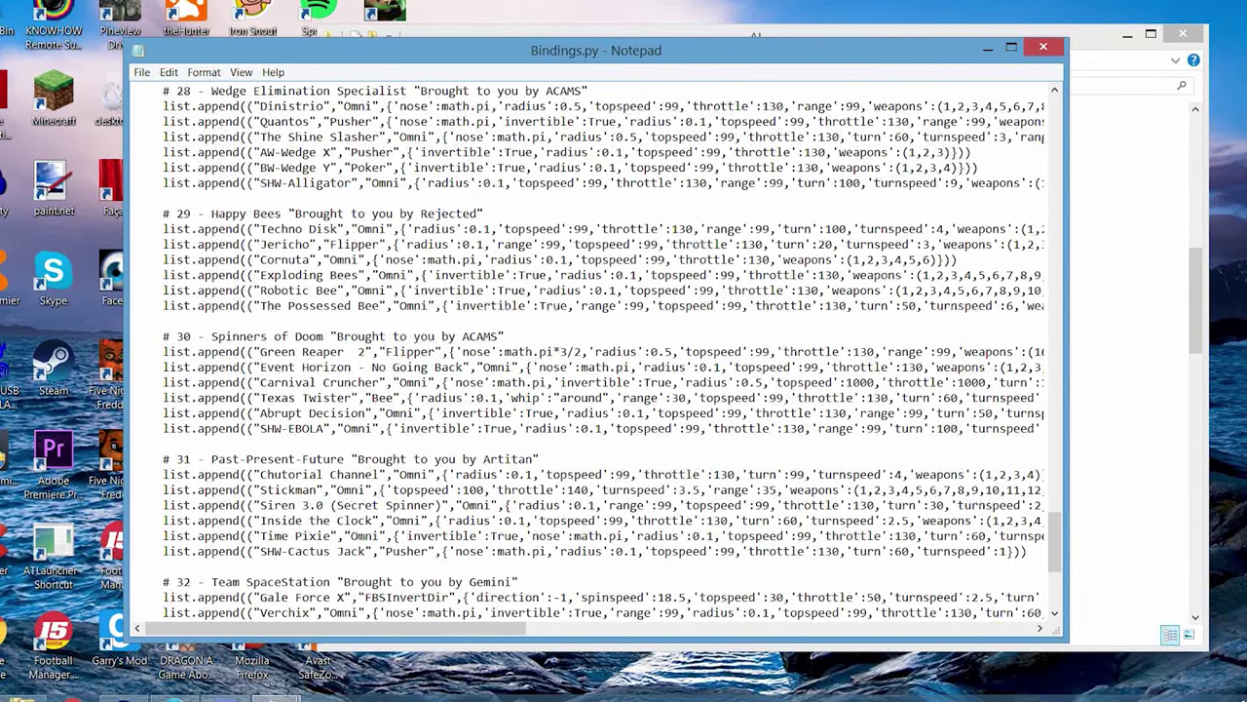
left_click_drag(162, 259, 255, 228)
left_click_drag(360, 260, 203, 230)
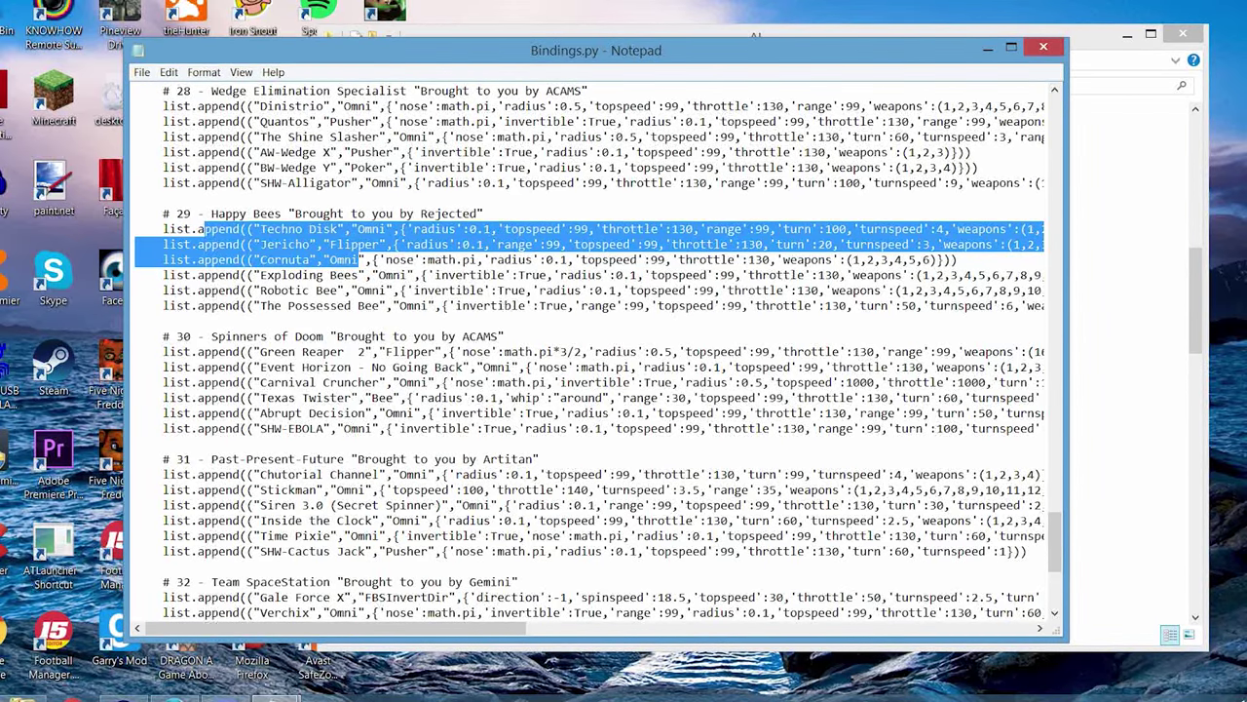
left_click(310, 259)
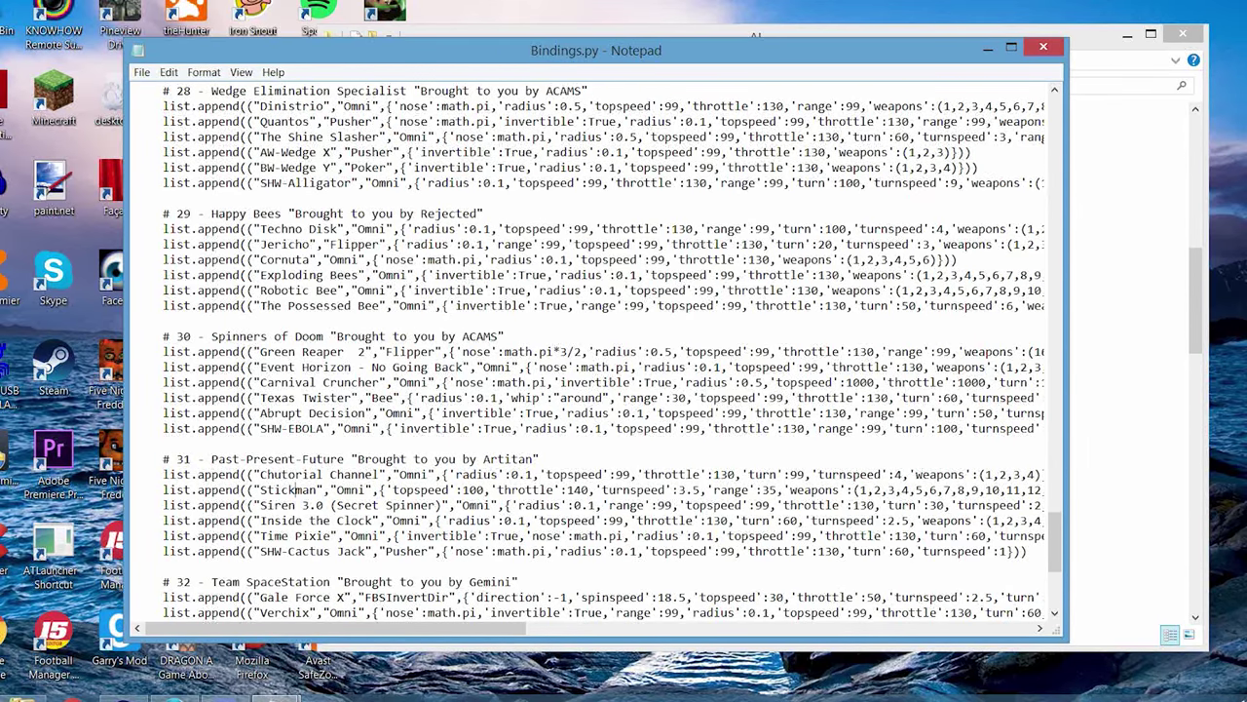
scroll(292, 367, "down", 3)
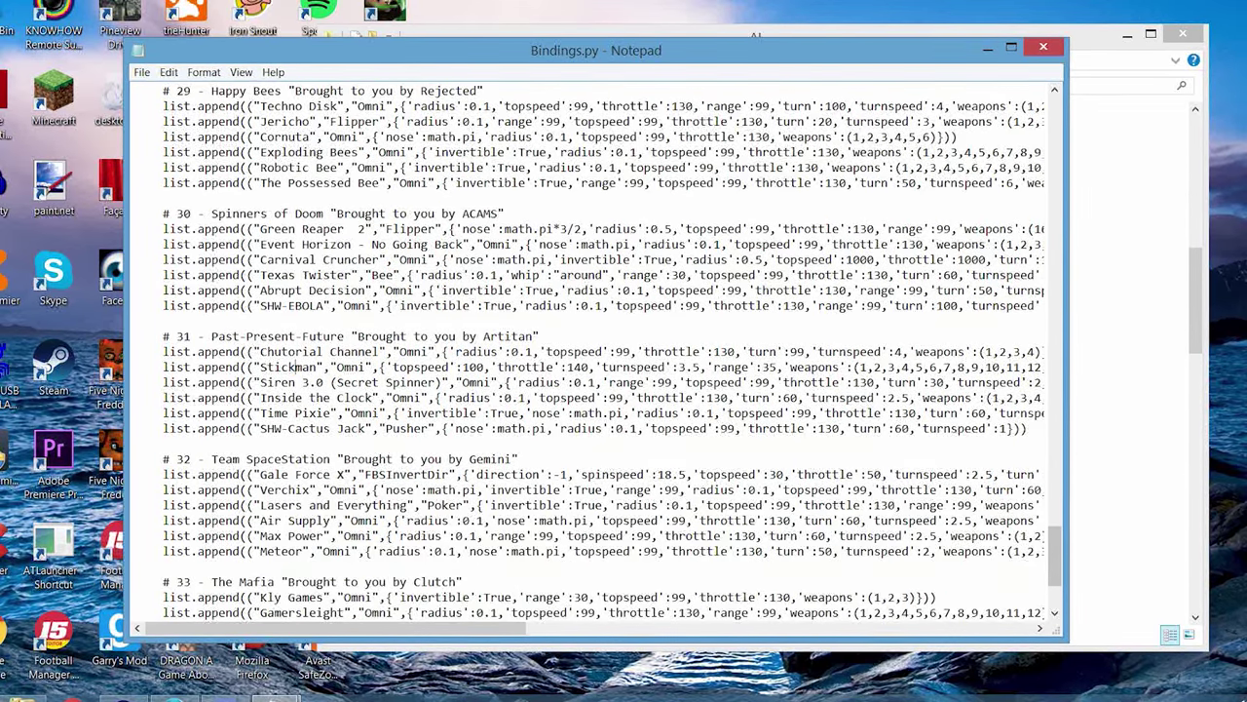
Review the robot binding lines under team 31, Past-Present-Future, from Chutorial Channel to SHW-Cactus Jack
left_click_drag(163, 352, 437, 351)
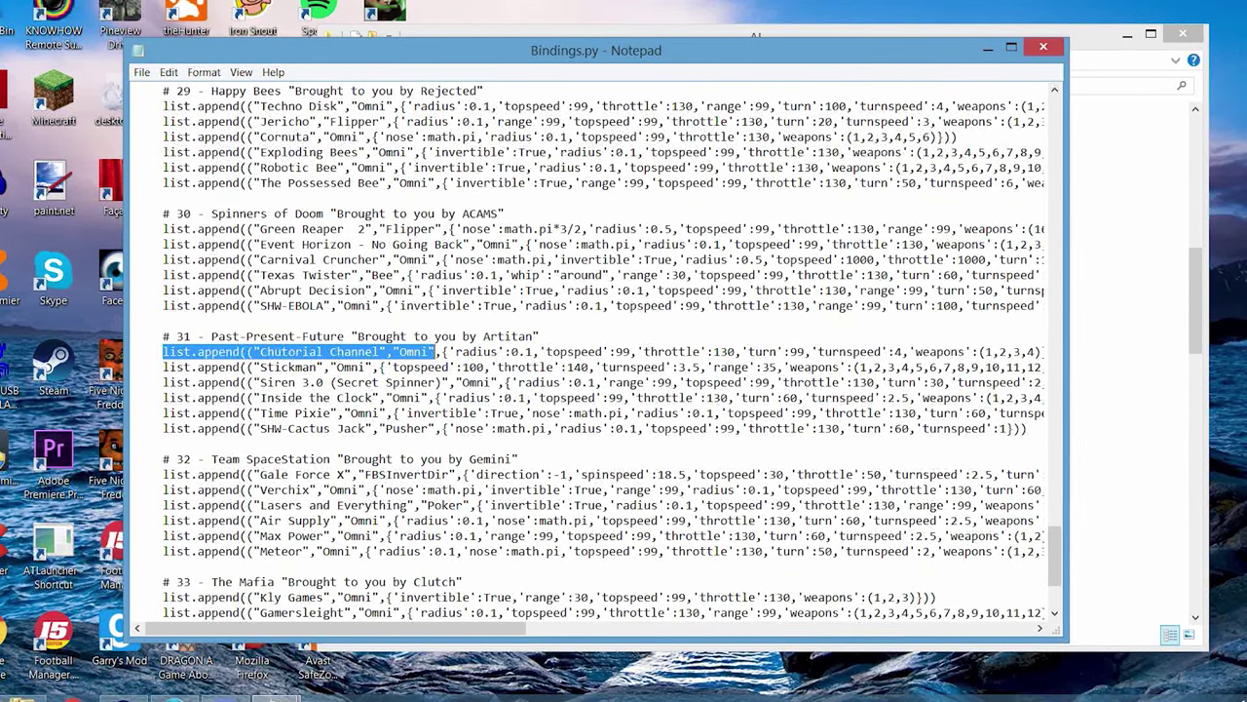
left_click(464, 352)
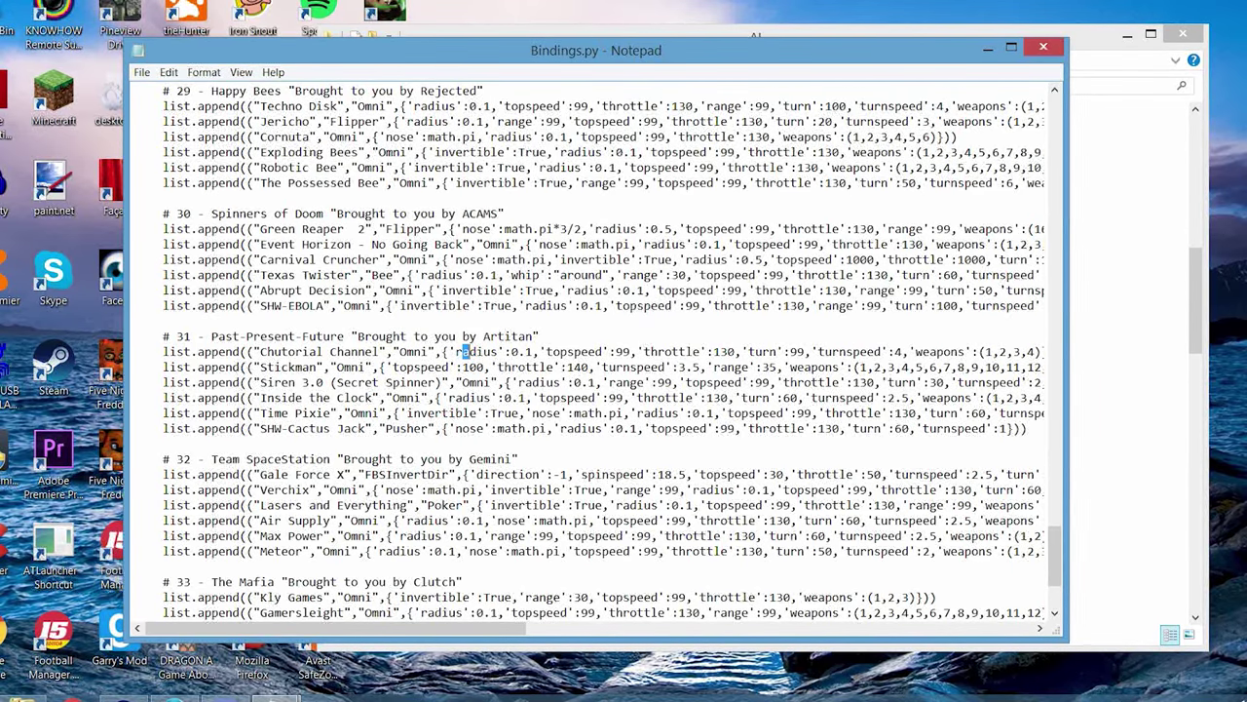
left_click_drag(261, 352, 335, 382)
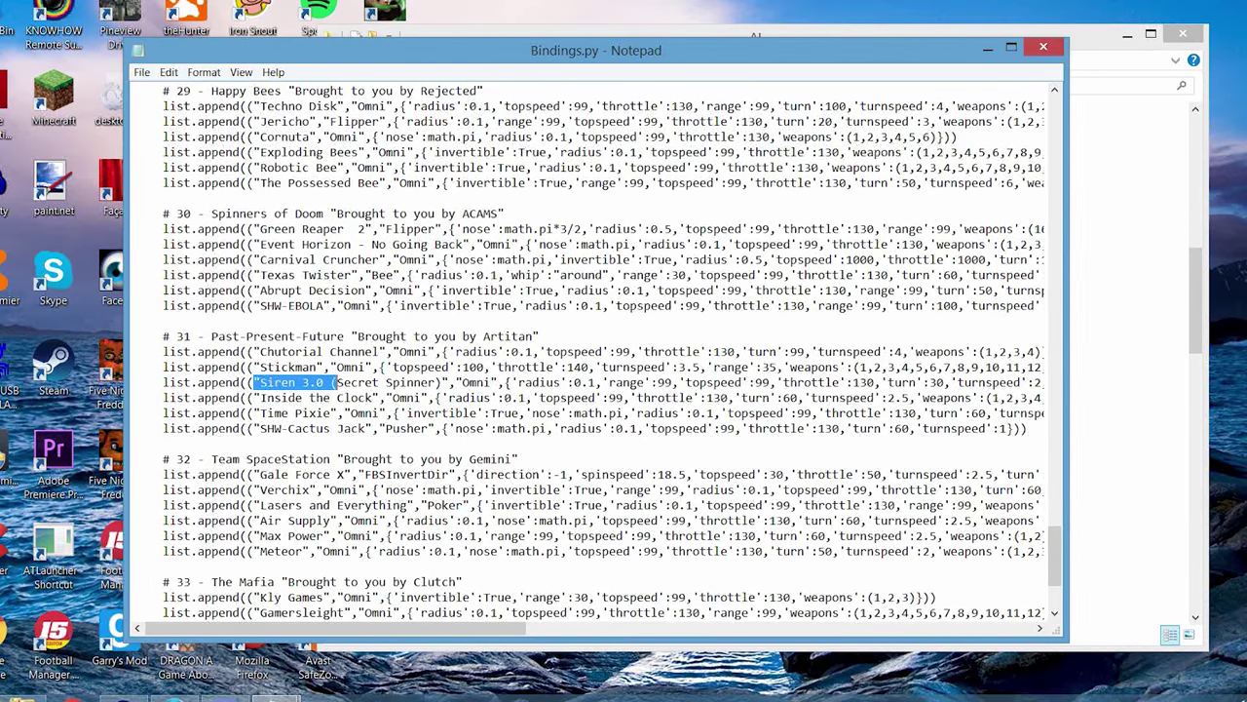
left_click(250, 398)
left_click_drag(255, 398, 324, 429)
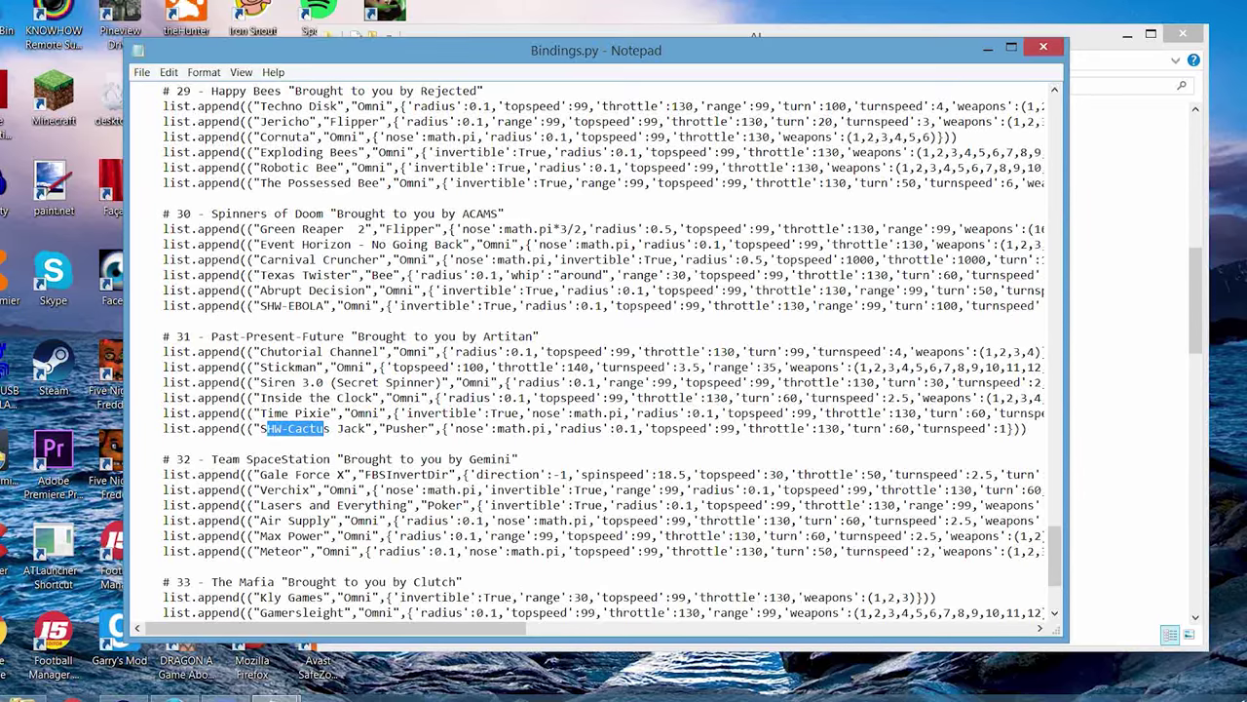
left_click_drag(161, 352, 428, 352)
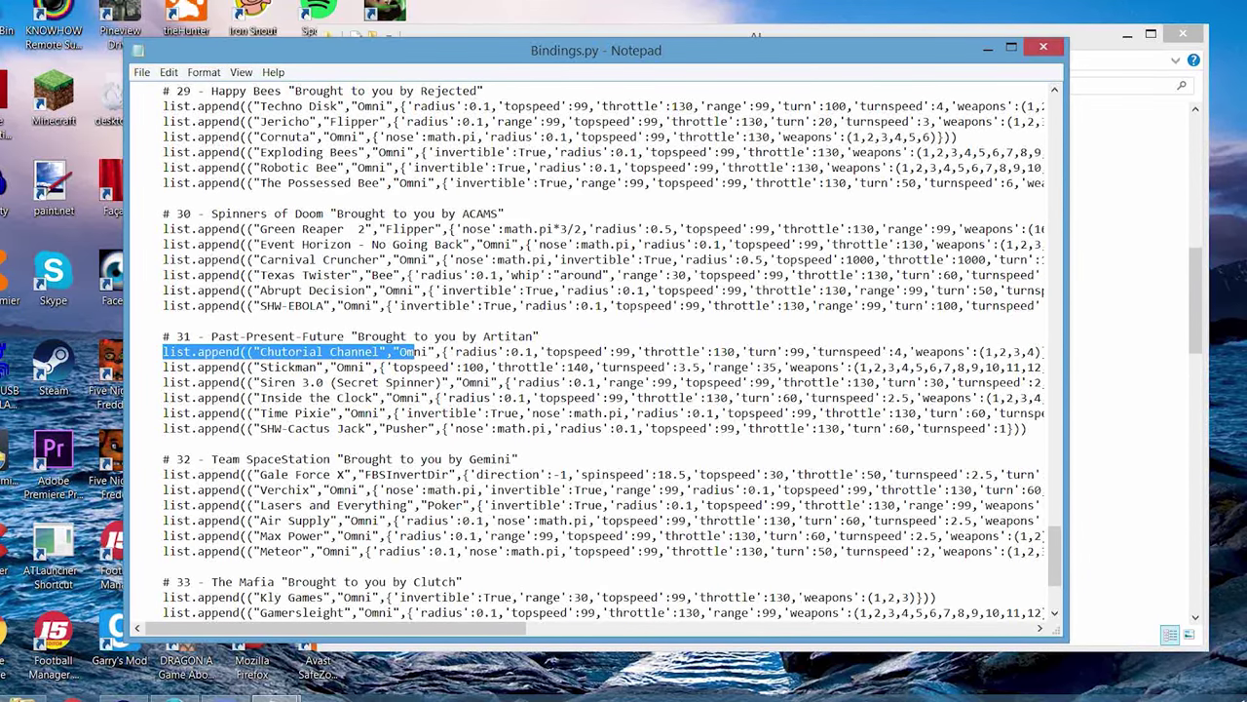
Highlight team number 31 in Bindings.py and open the matching Team31 folder in the AI directory
key("alt+Tab")
scroll(702, 390, "up", 4)
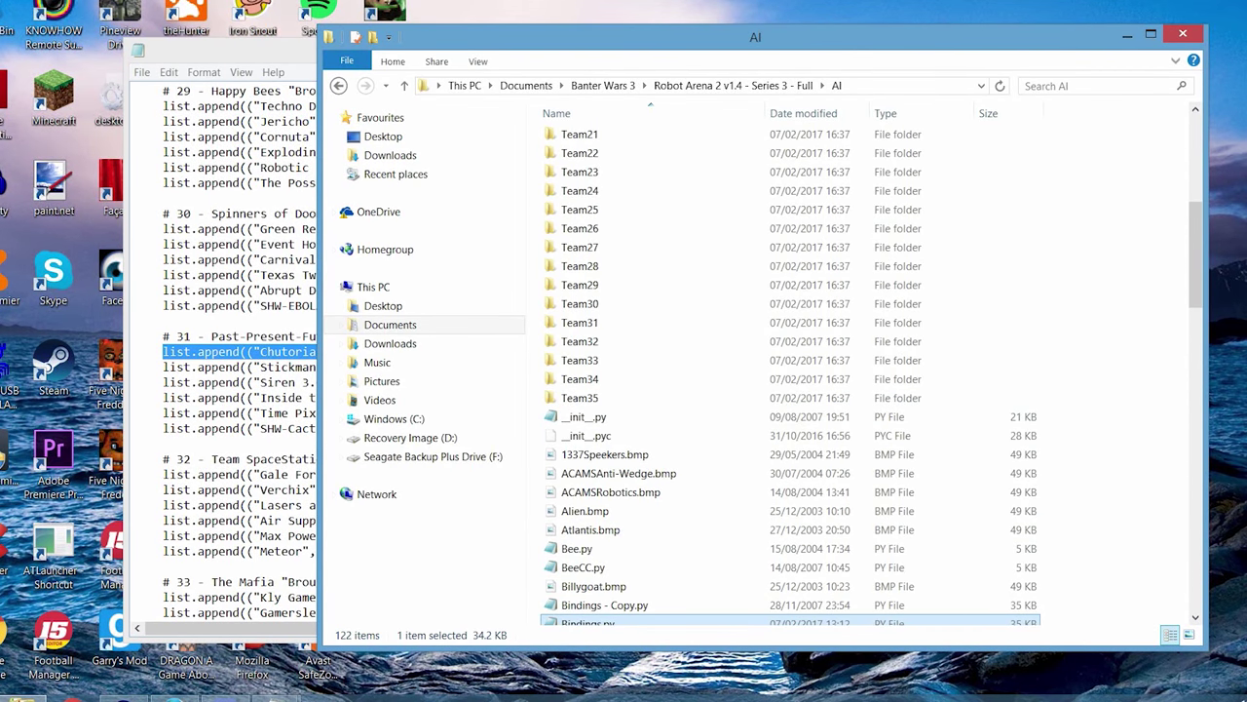
key("alt+Tab")
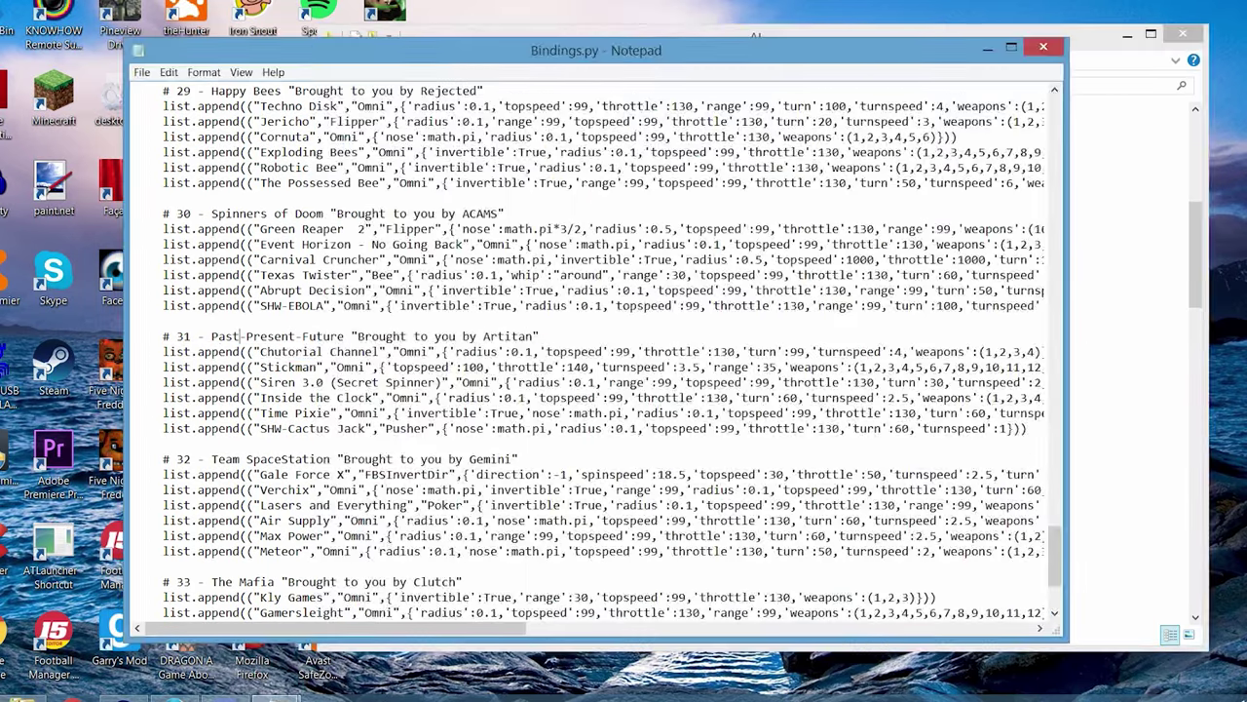
left_click_drag(170, 337, 212, 336)
key("alt+Tab")
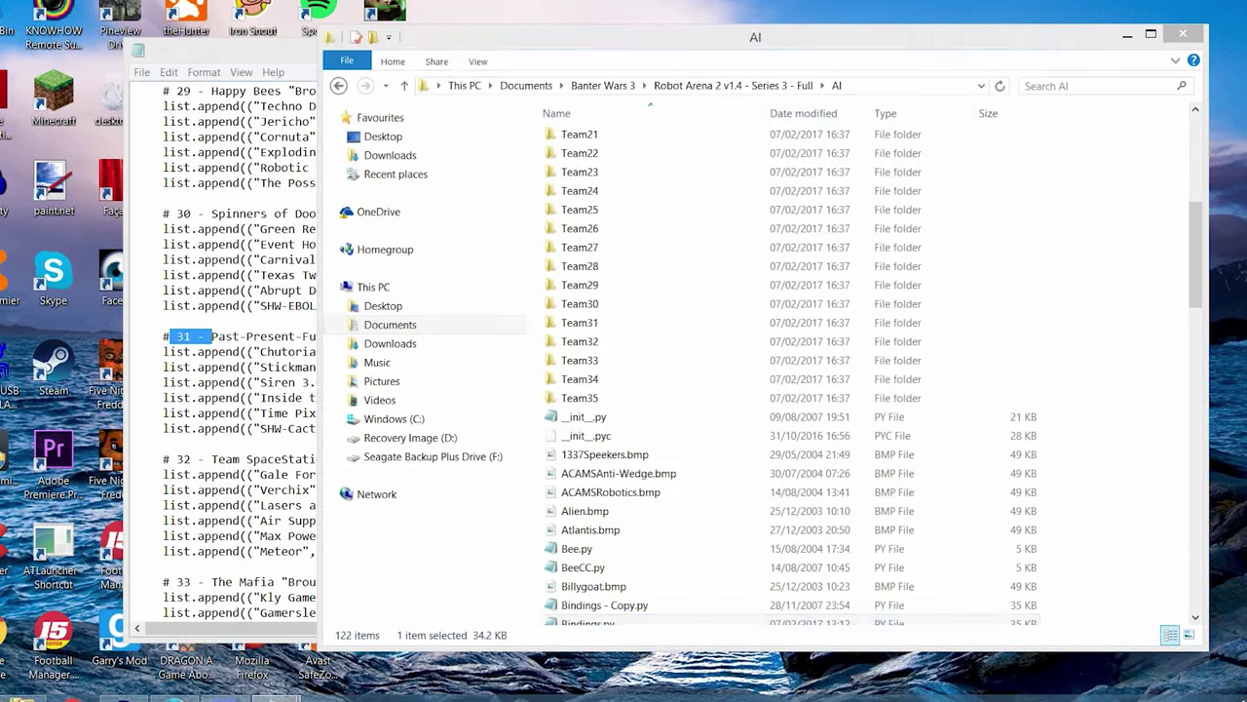
scroll(779, 284, "up", 7)
scroll(779, 458, "down", 5)
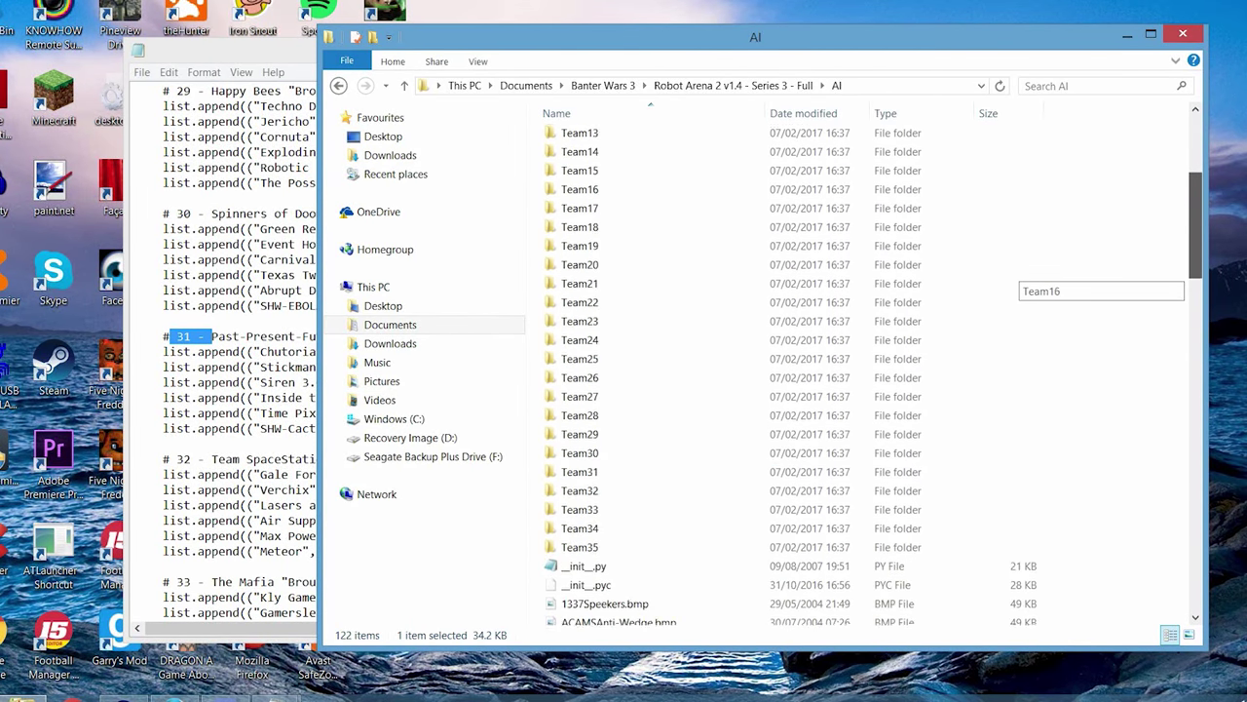
double_click(580, 457)
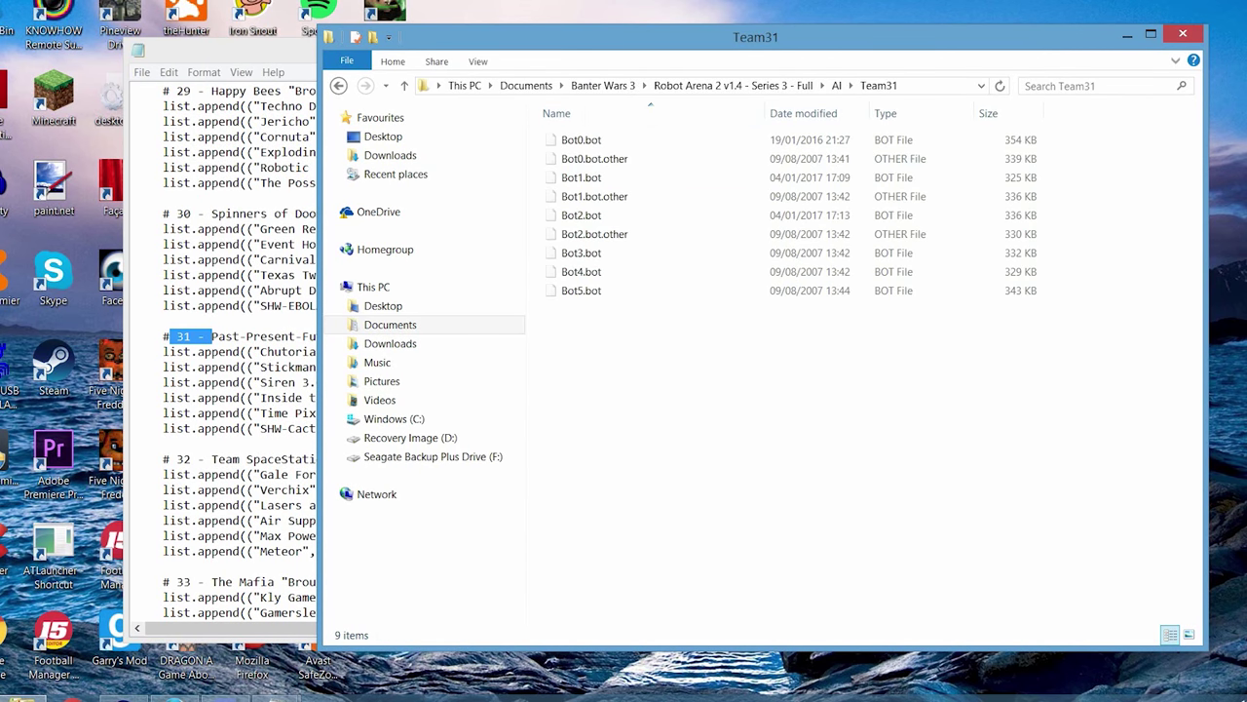
Go through the bot files in the Team31 folder from Bot0.bot to Bot5.bot
key("Down")
key("Down")
key("Down")
key("Down")
key("Down")
key("Down")
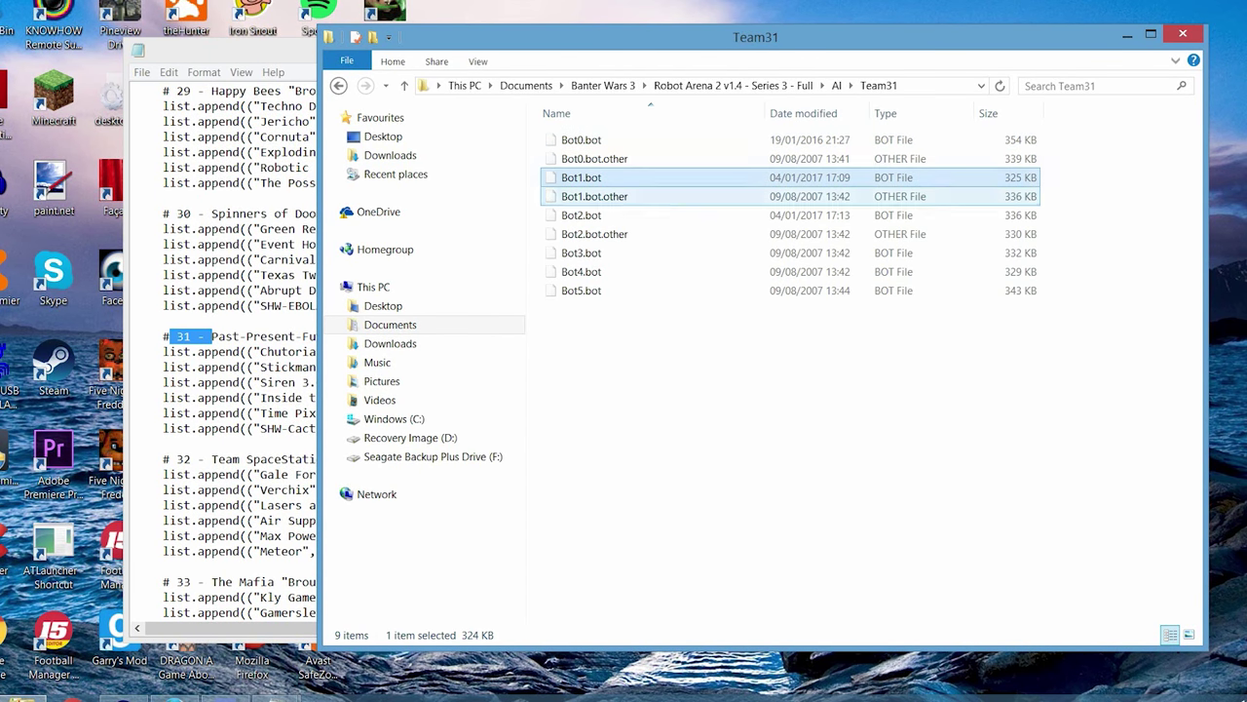
key("Down")
key("Down")
key("Up")
key("Up")
key("Up")
key("Up")
key("Up")
key("Up")
key("Up")
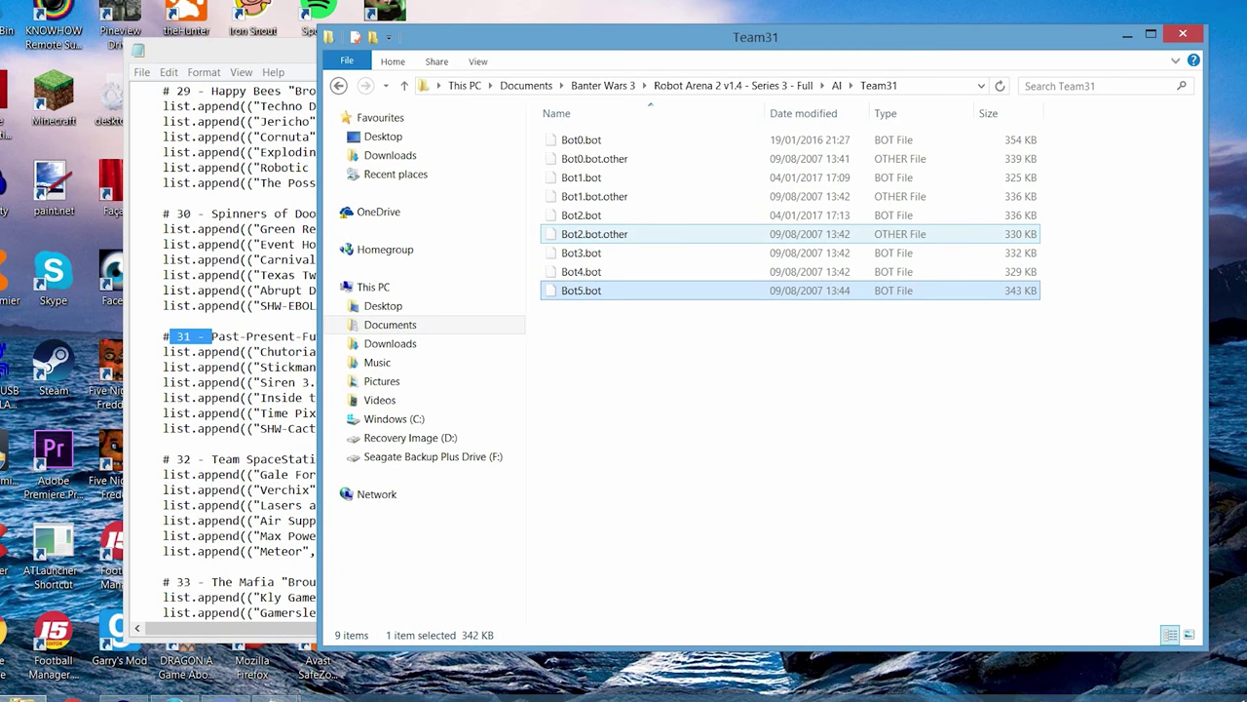
left_click(581, 290)
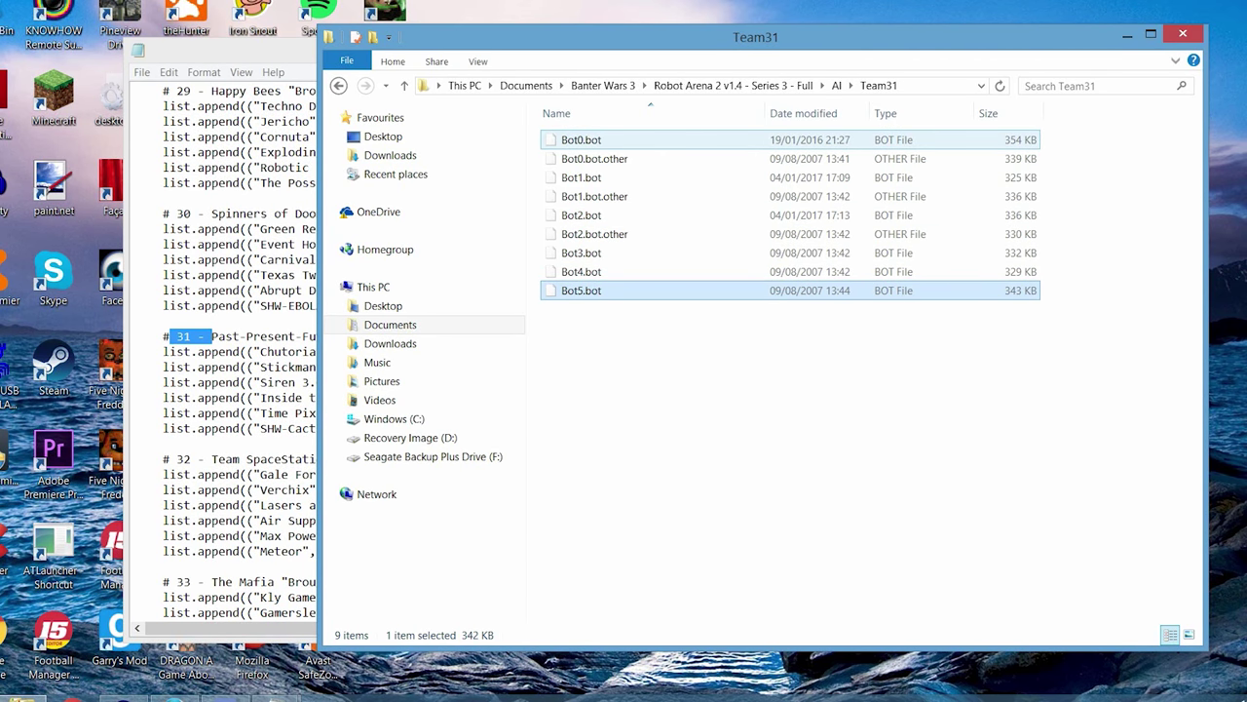
Highlight the Chutorial Channel entry in Bindings.py and select its corresponding file Bot0.bot in Team31
left_click_drag(239, 352, 347, 352)
key("alt+Tab")
left_click(581, 140)
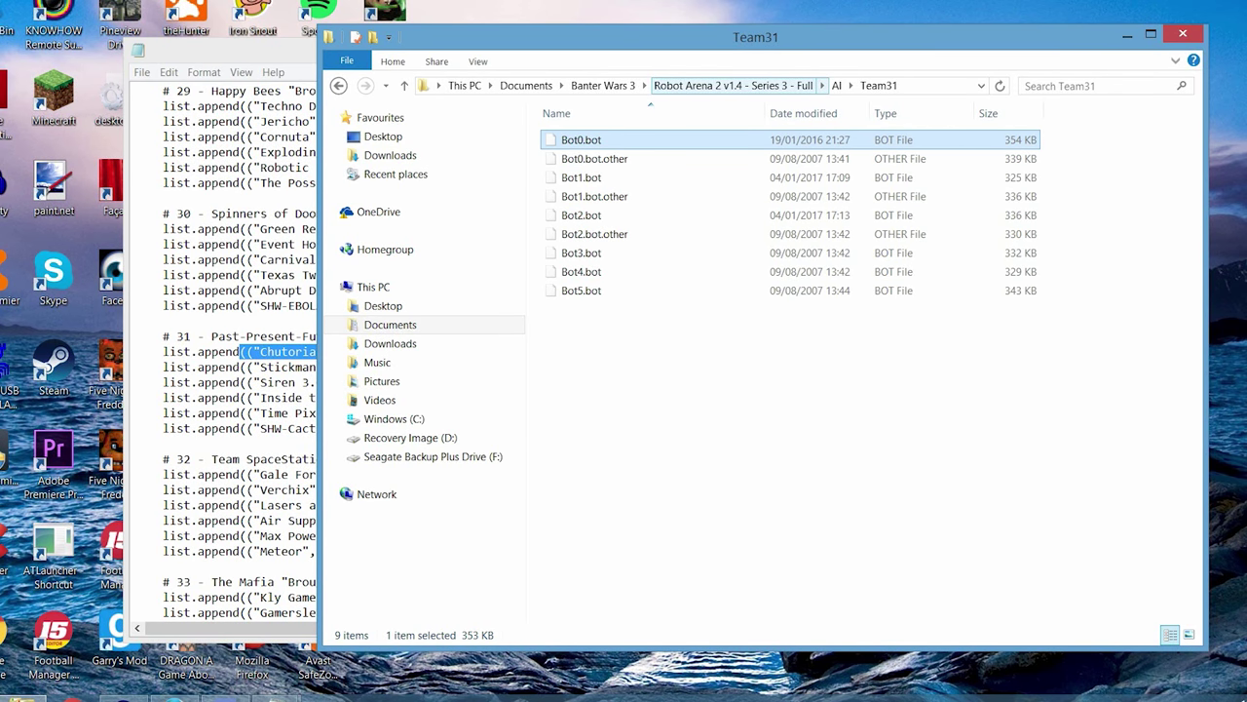
Launch Robot Arena 2.exe from the Robot Arena 2 v1.4 - Series 3 - Full folder
left_click(733, 85)
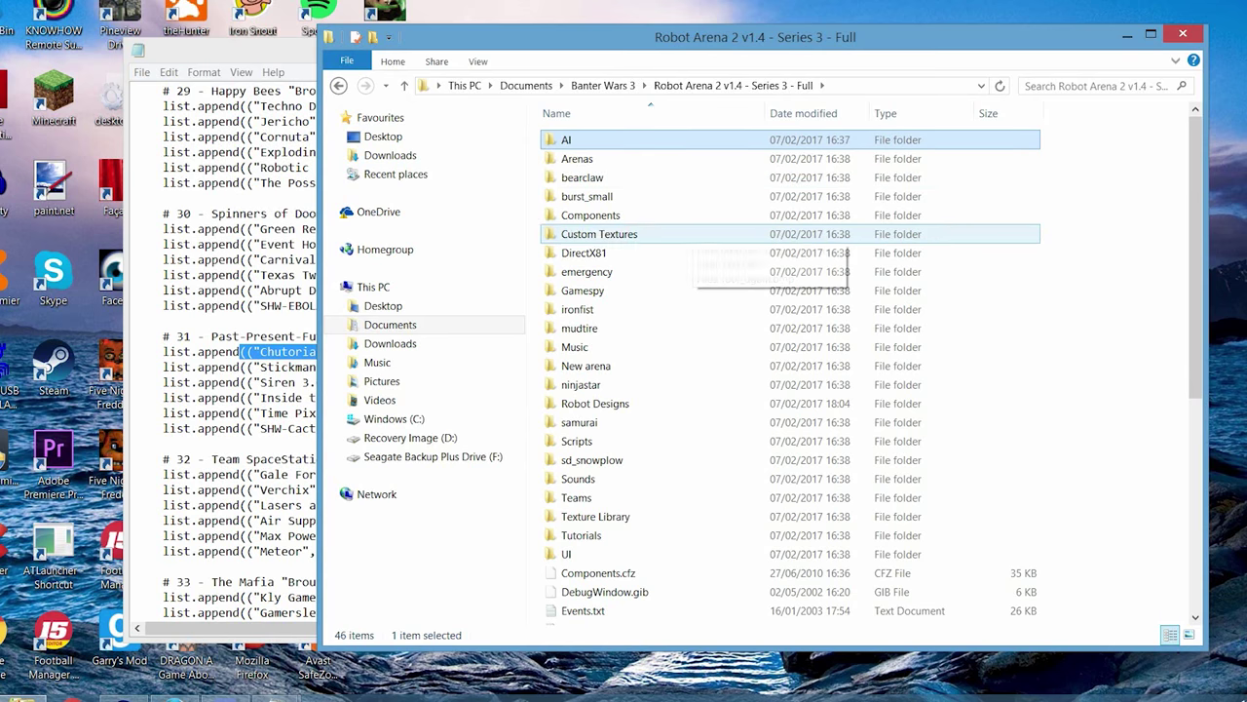
scroll(682, 487, "down", 7)
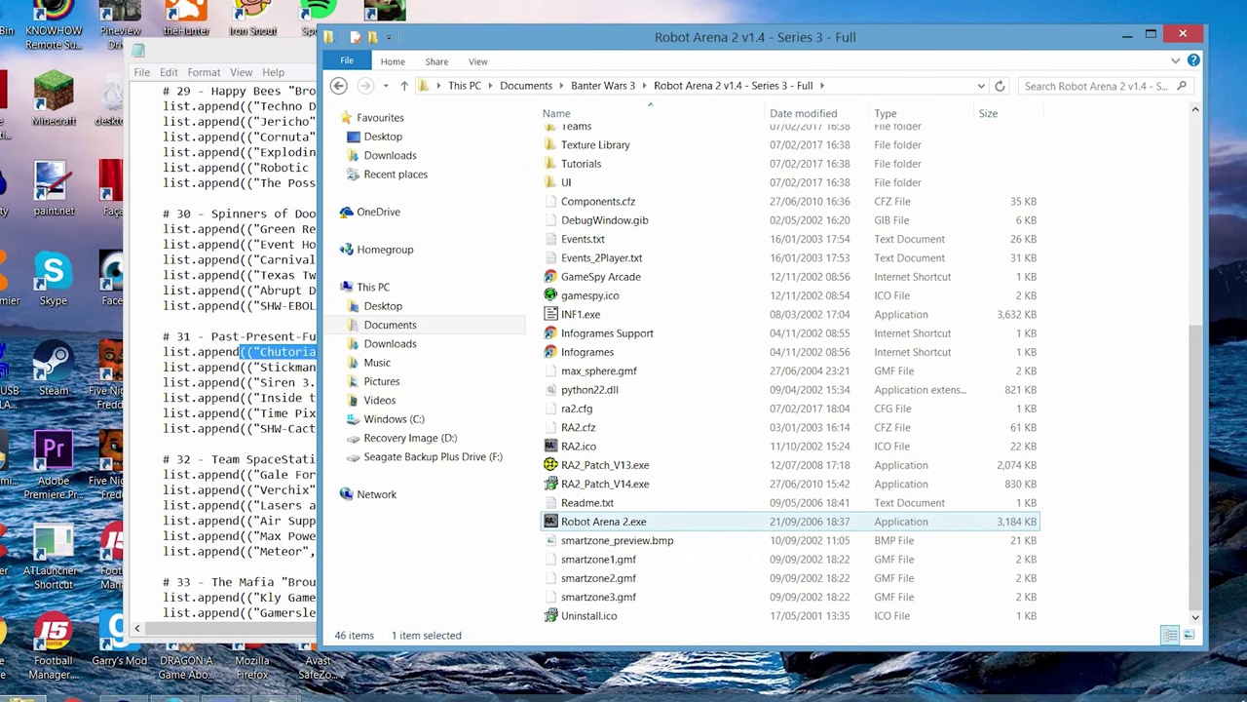
double_click(603, 521)
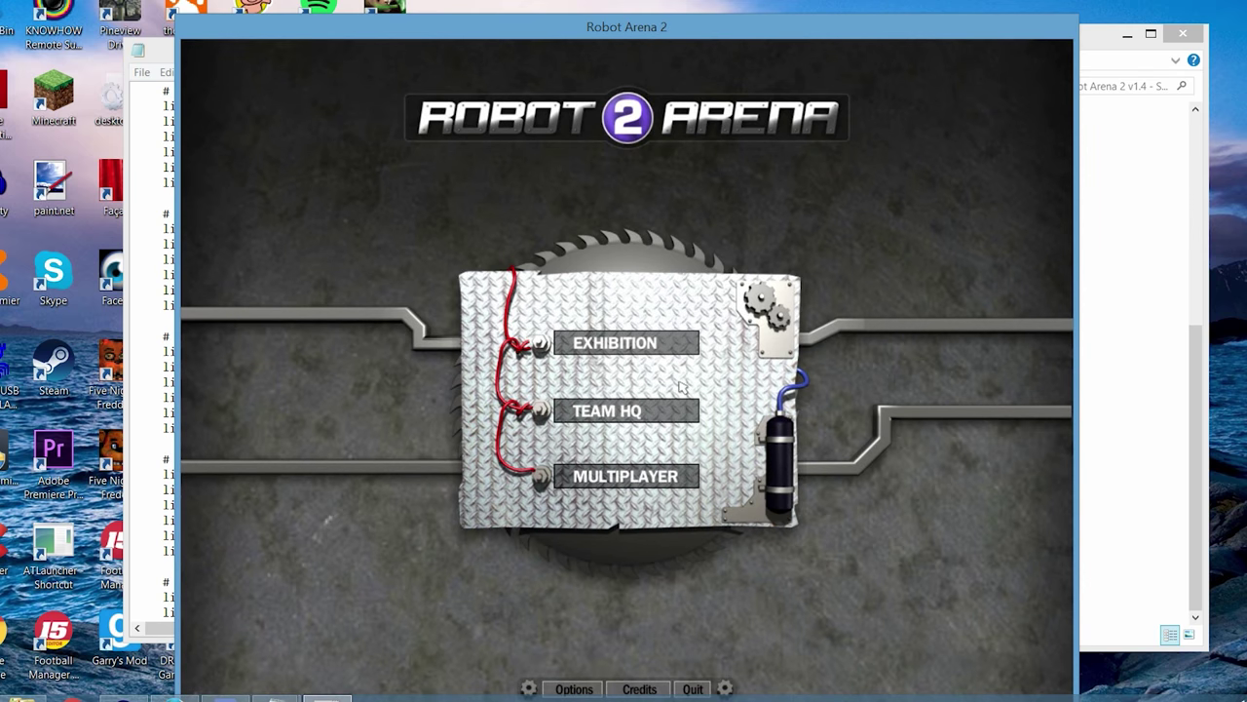
Open Team HQ and look through the robot inventories of More Irrelevant Characters and The Expert Team for Duncan Toucan
left_click(628, 411)
scroll(625, 426, "down", 4)
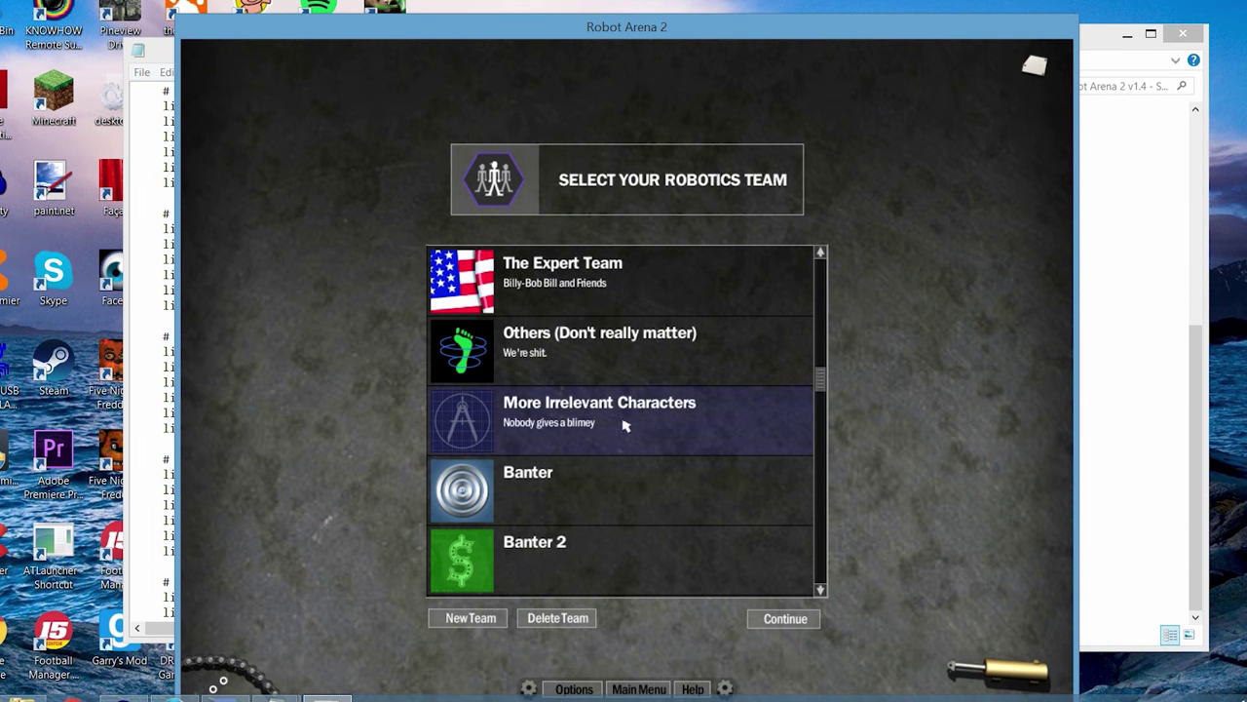
left_click(654, 358)
left_click(351, 619)
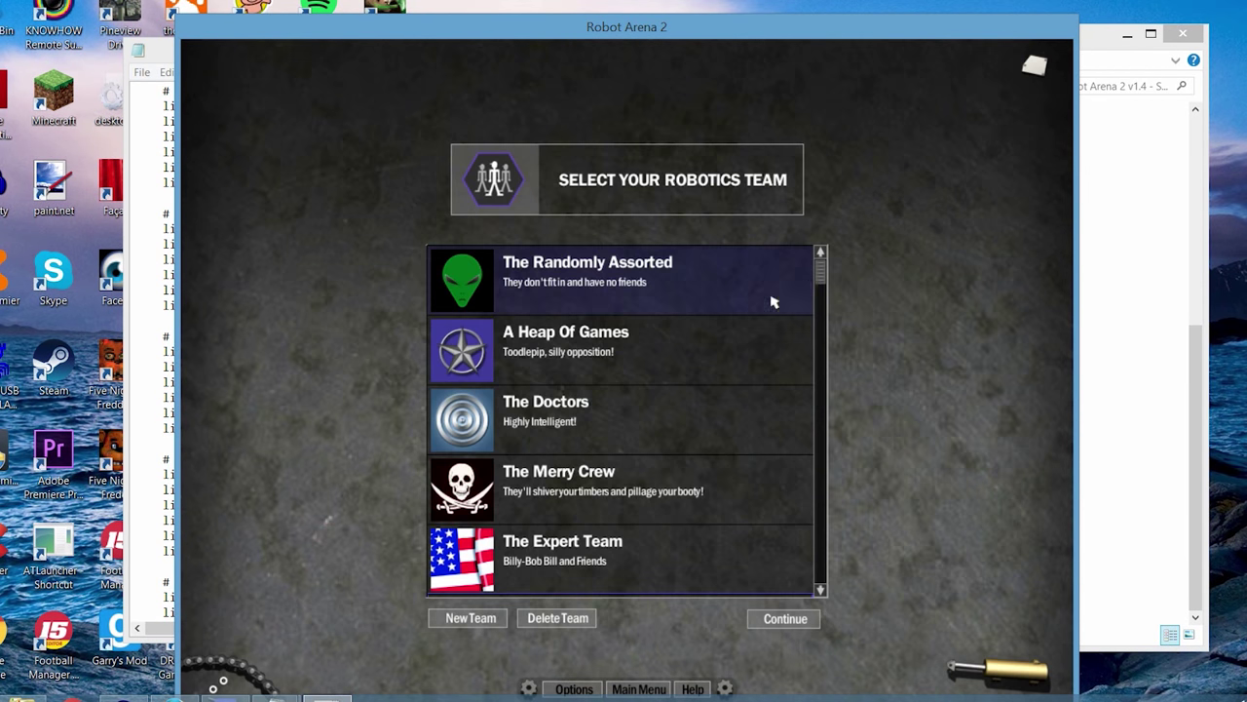
scroll(771, 312, "down", 4)
left_click(706, 455)
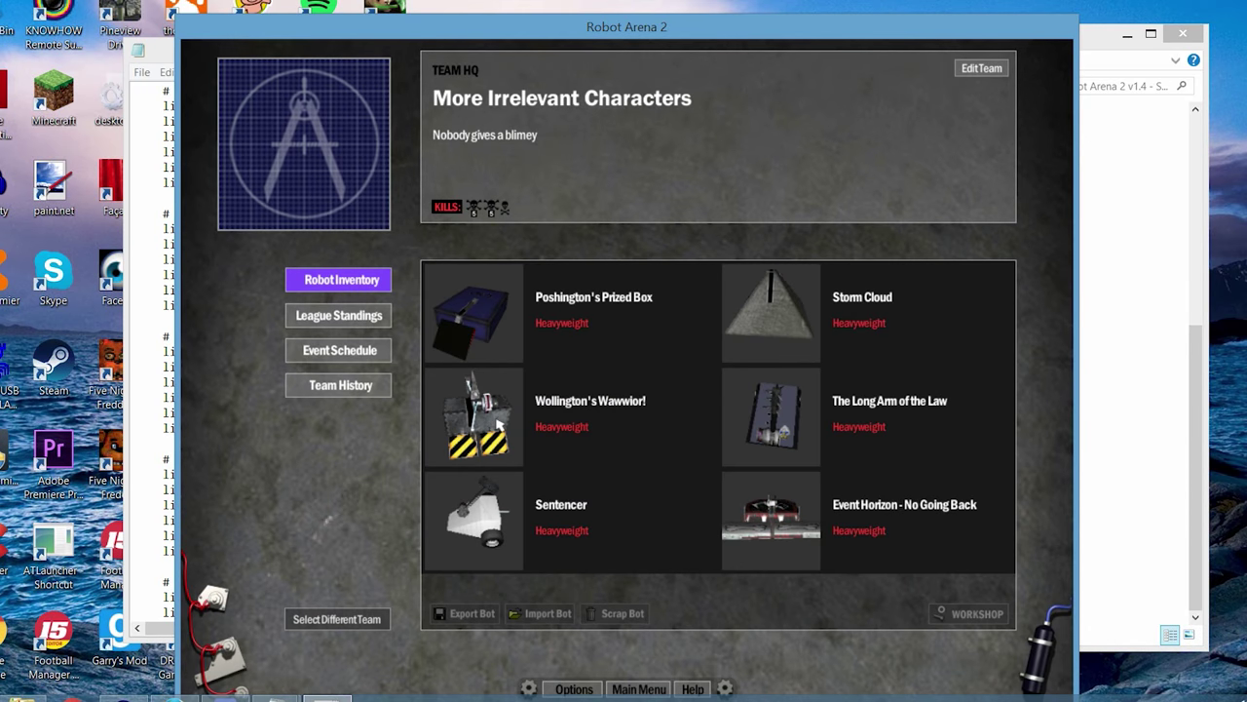
left_click(341, 617)
scroll(627, 487, "down", 3)
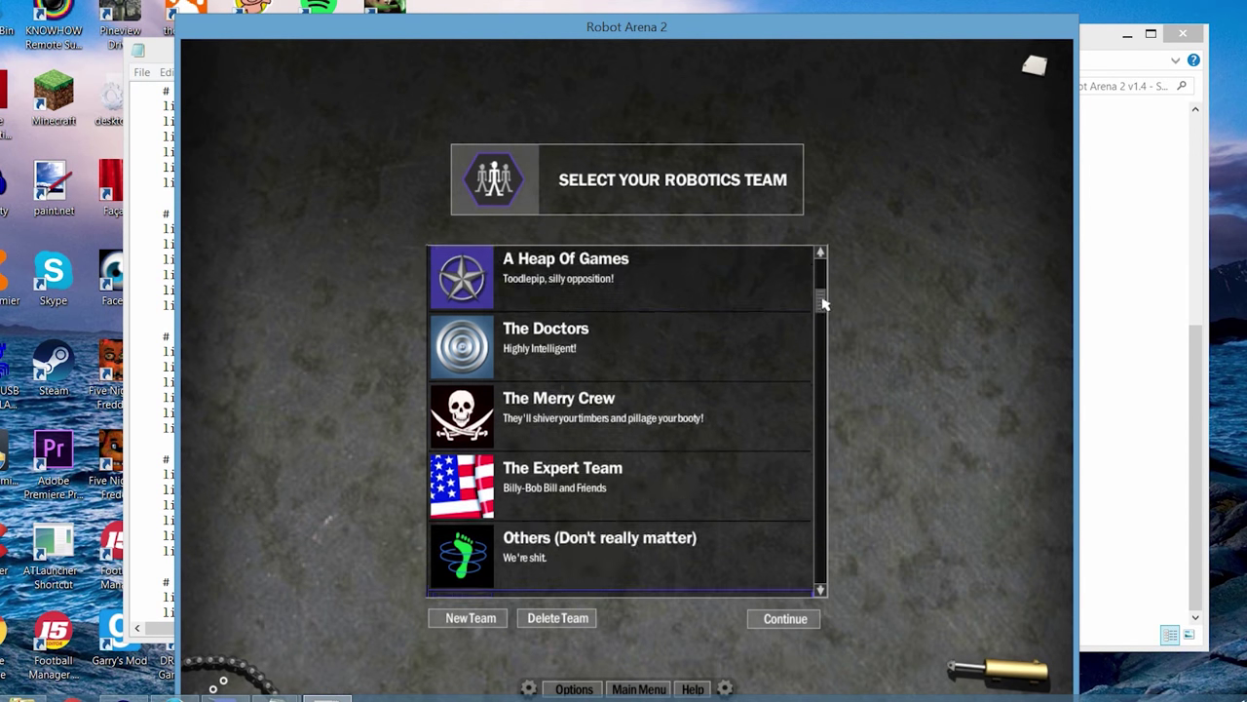
left_click(624, 452)
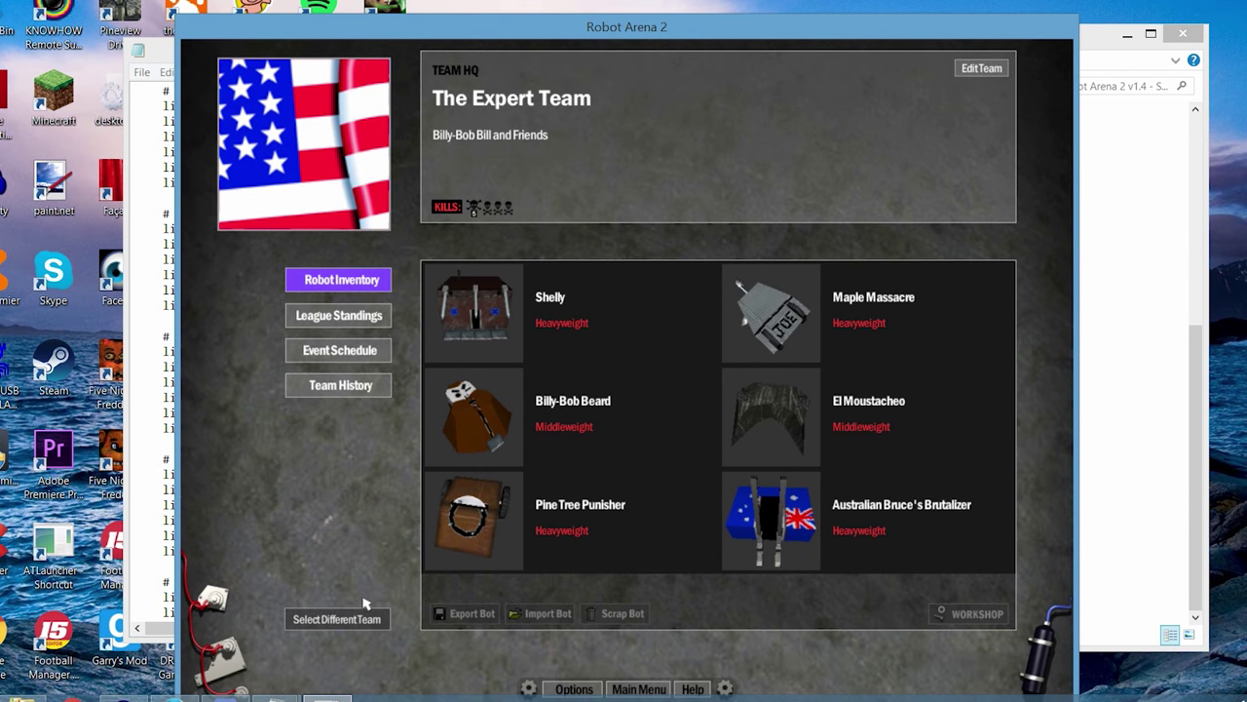
Export Duncan Toucan from the Banter team with the filename Bot0 and quit the game
left_click(344, 618)
scroll(816, 274, "down", 4)
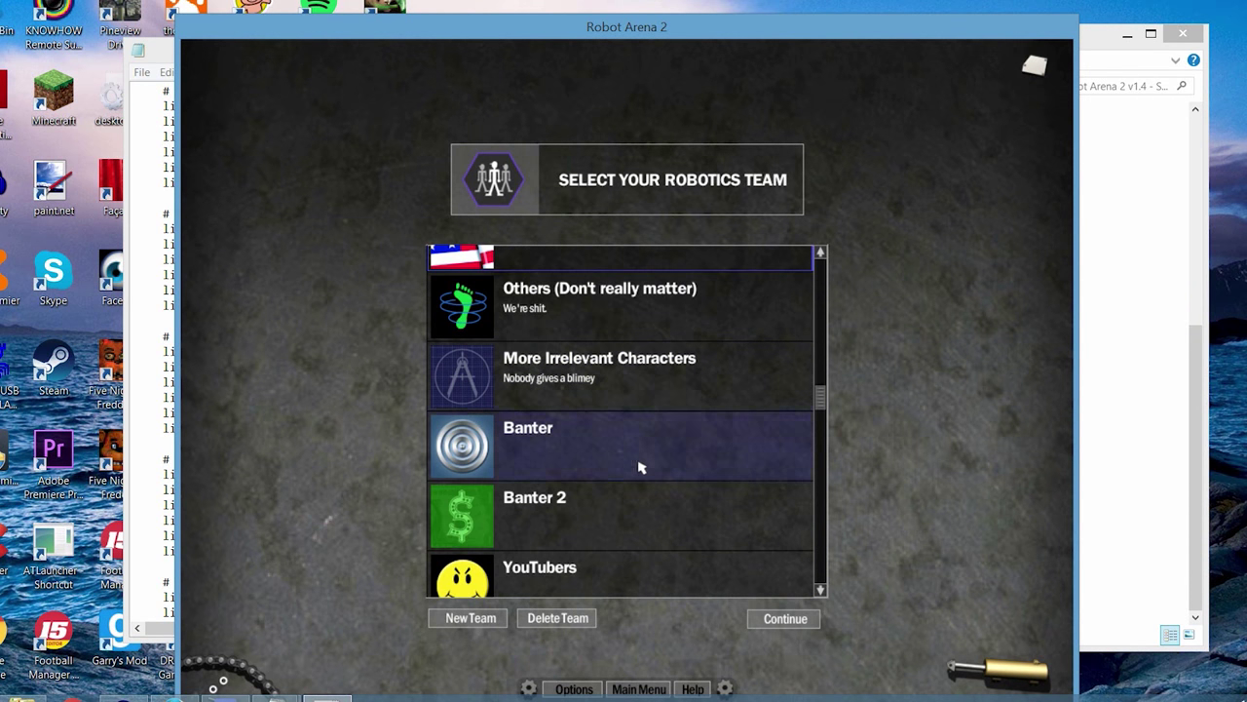
left_click(640, 462)
left_click(478, 437)
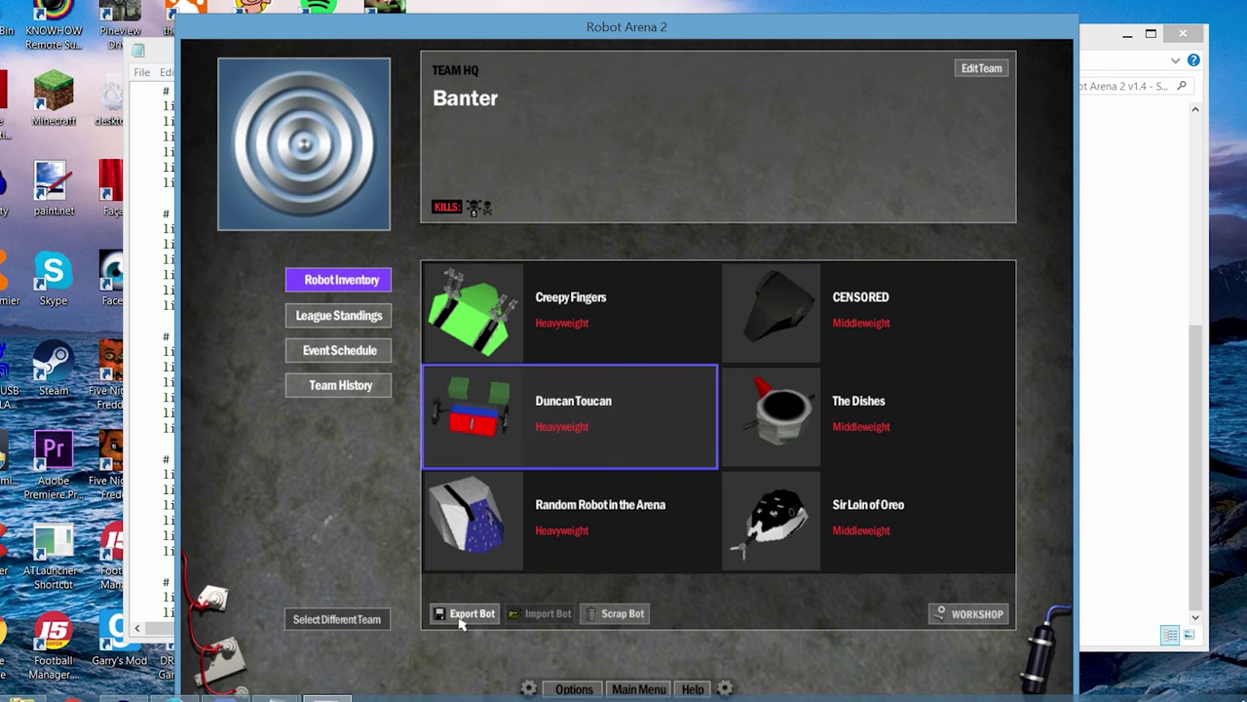
left_click(461, 616)
left_click_drag(690, 361, 598, 357)
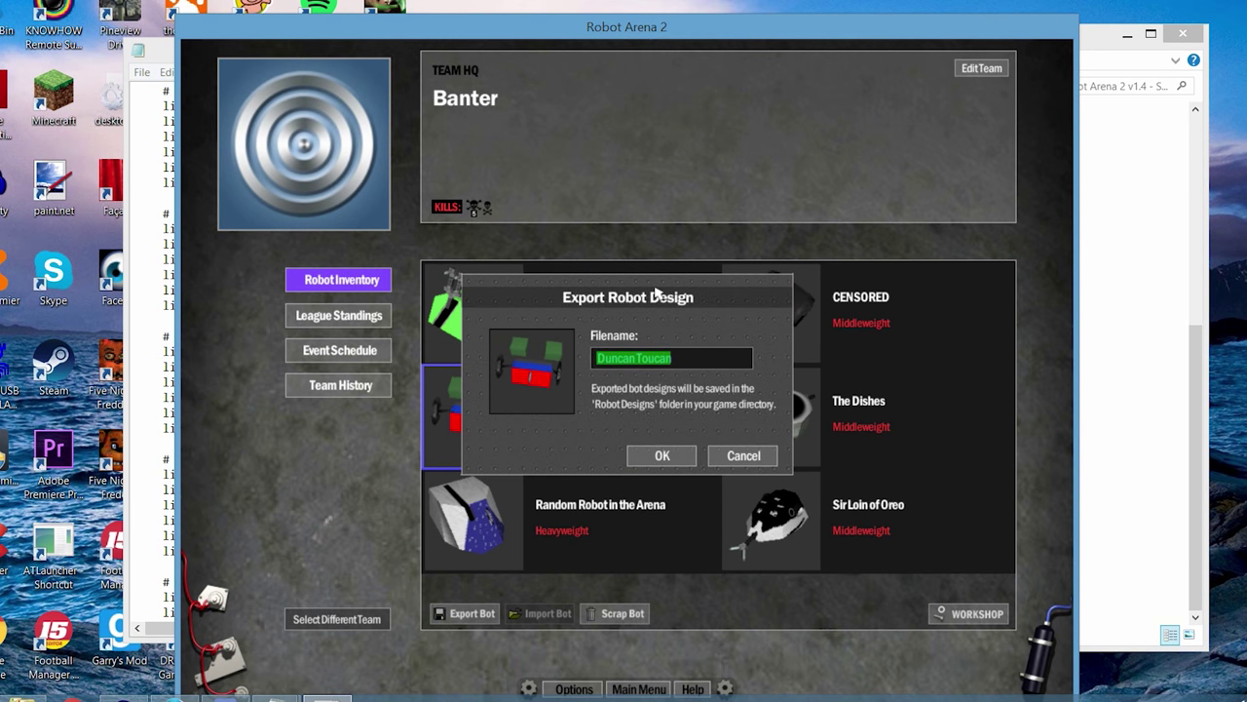
type("Bot")
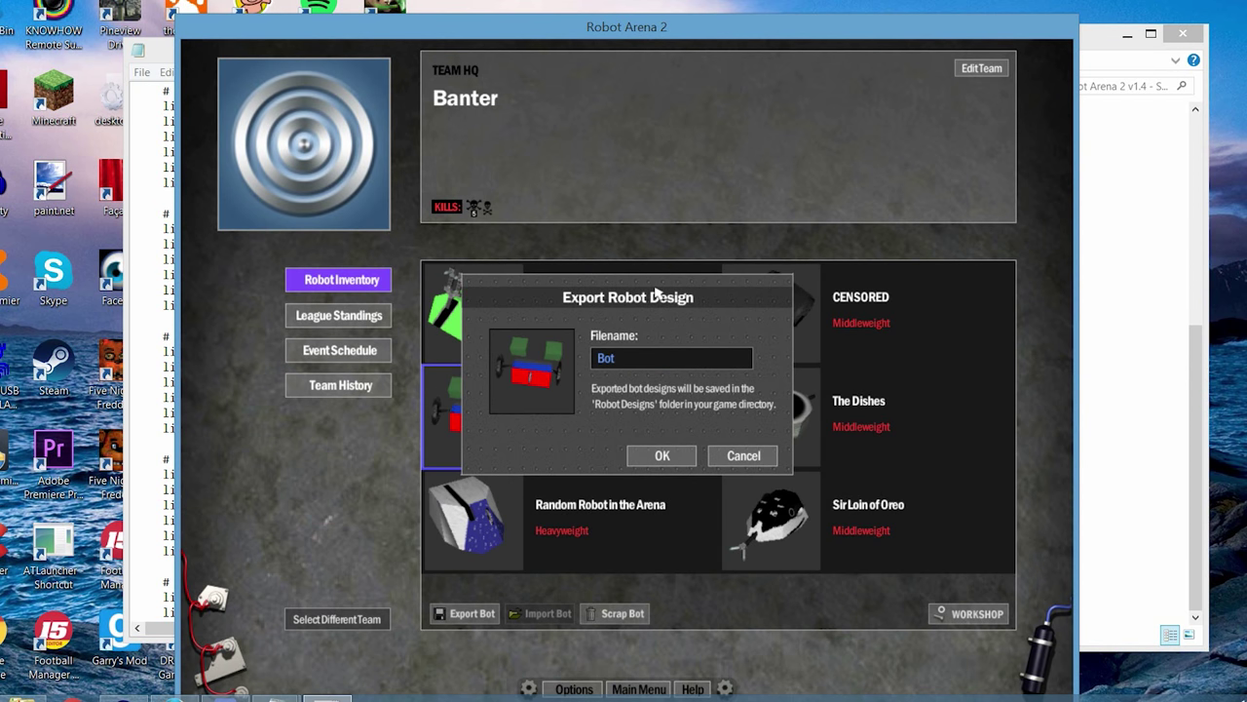
type("0")
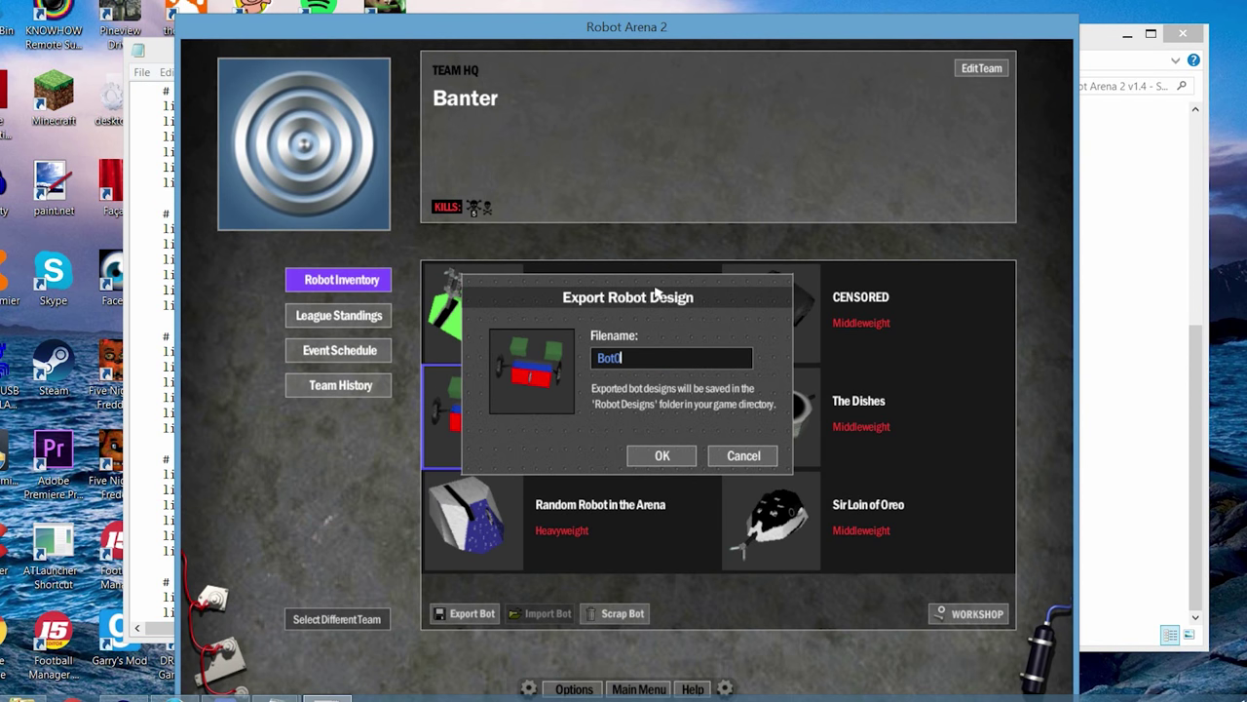
left_click(661, 456)
left_click(643, 690)
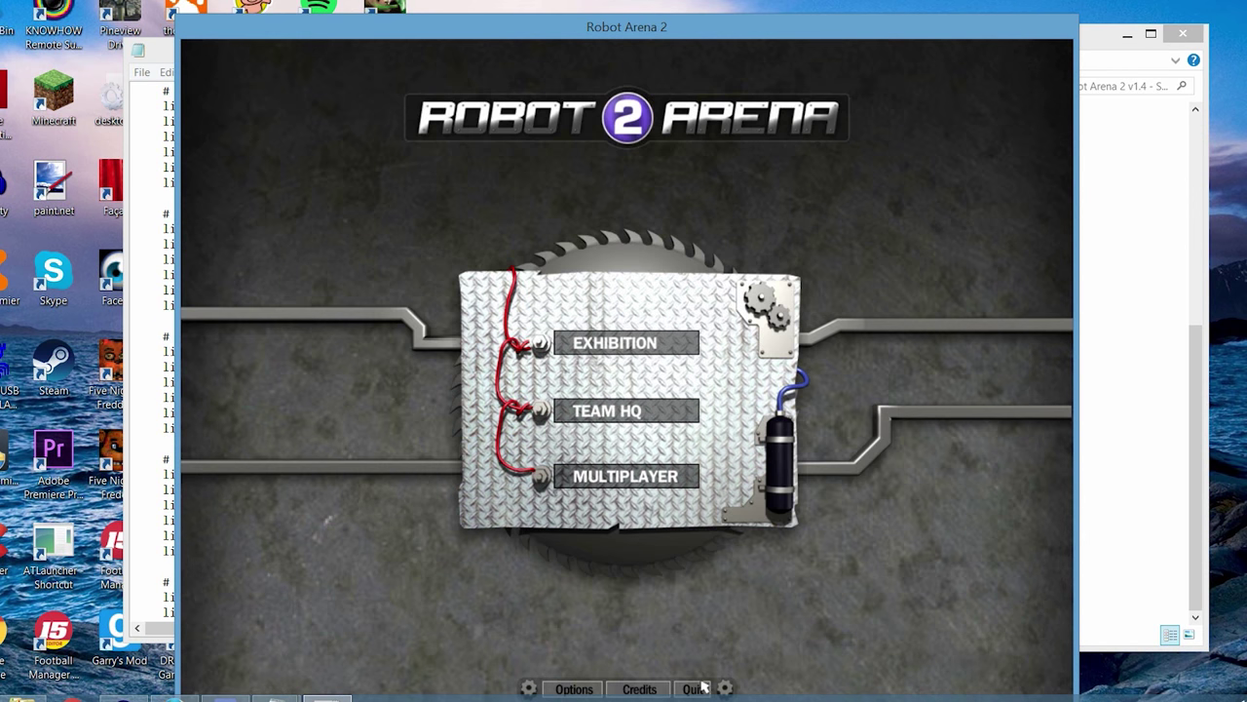
left_click(691, 689)
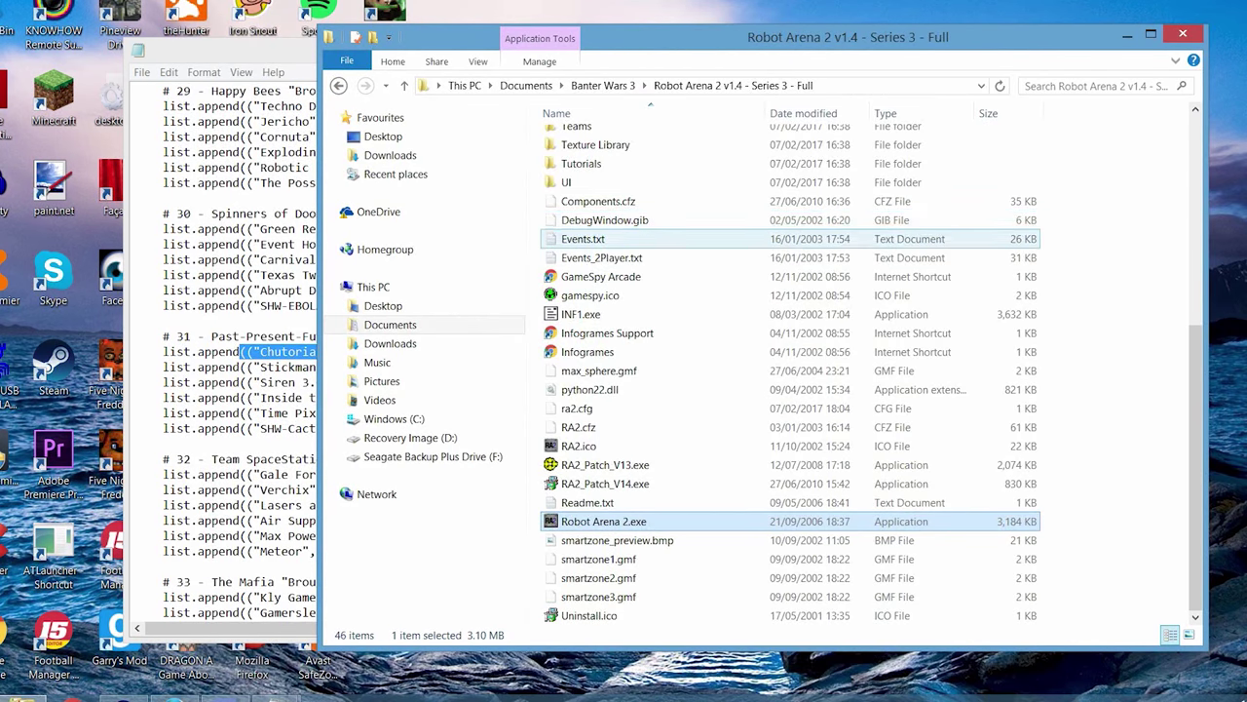
Copy the exported Bot0.bot file from the Robot Designs folder
scroll(682, 293, "up", 3)
double_click(594, 190)
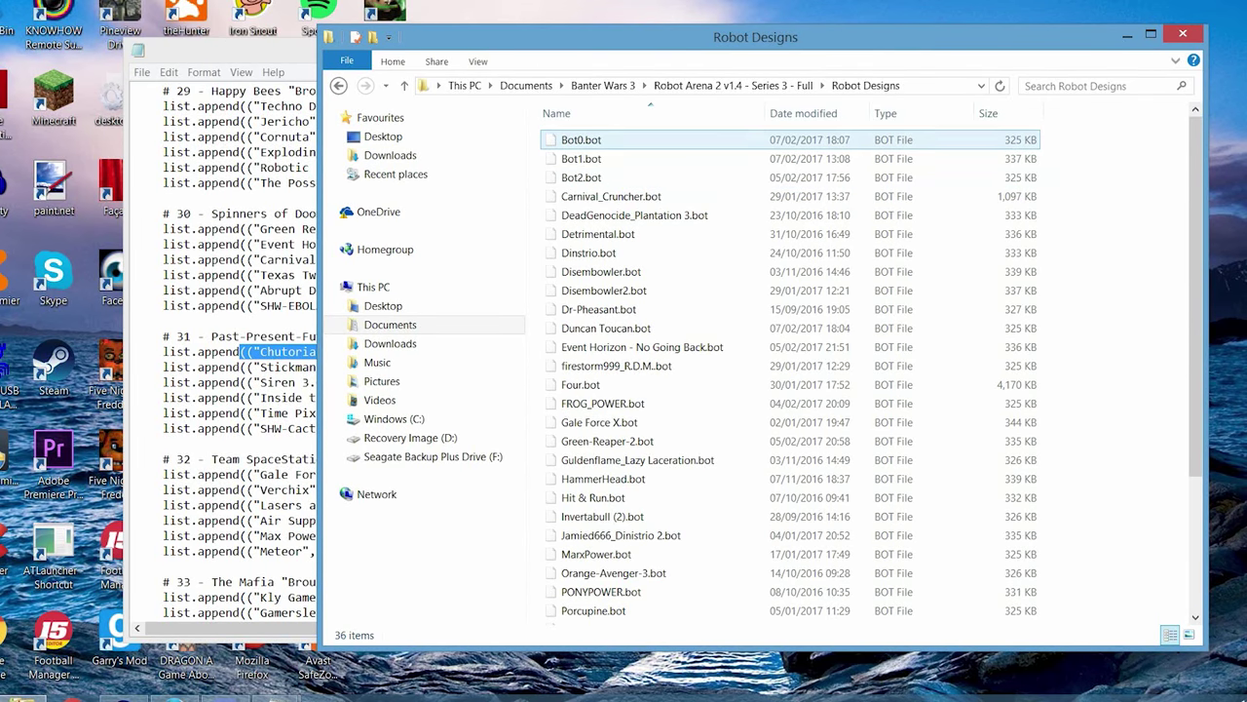
left_click(582, 139)
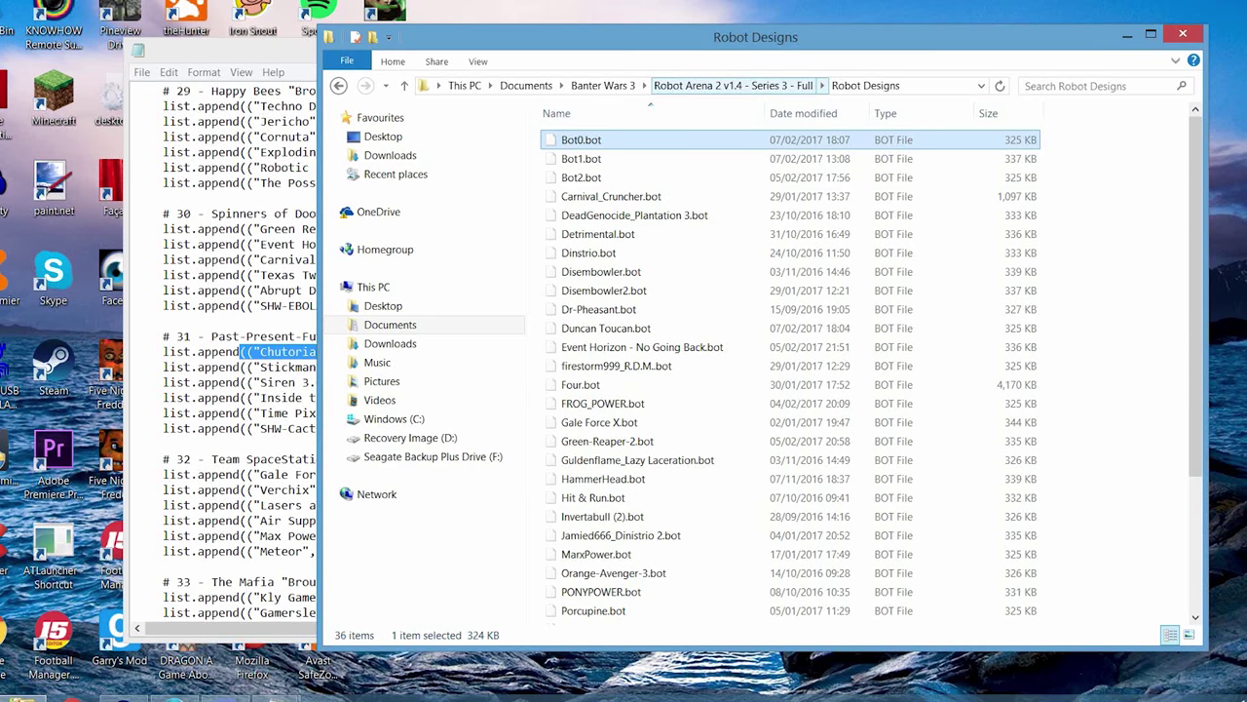
Open the Team31 folder in the AI directory, matching the team number 31 in Bindings.py
left_click(733, 85)
double_click(577, 140)
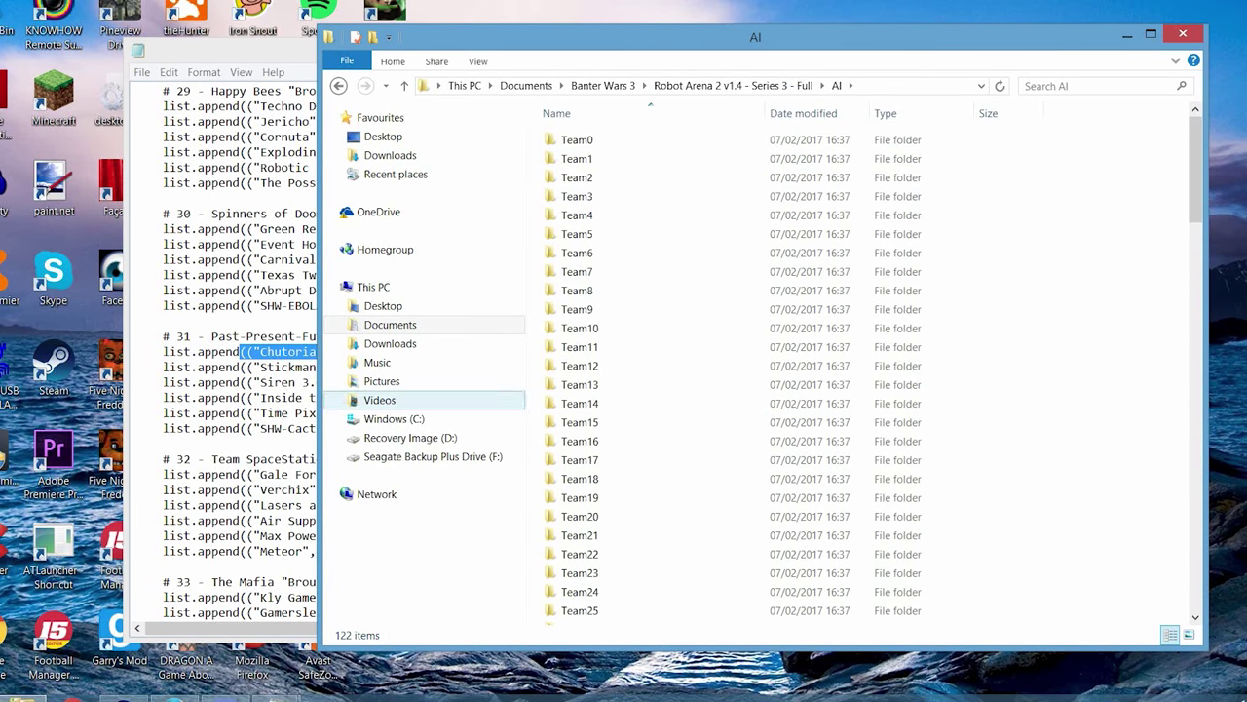
left_click(170, 336)
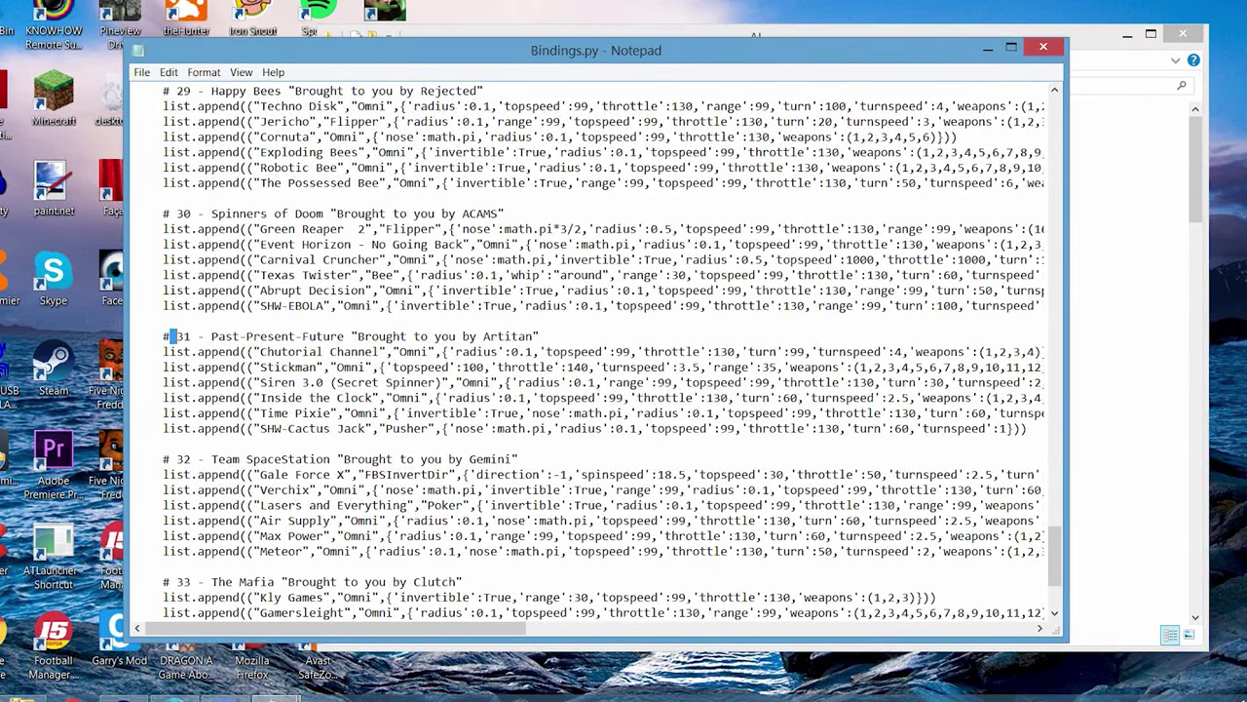
left_click(1196, 166)
scroll(682, 325, "down", 5)
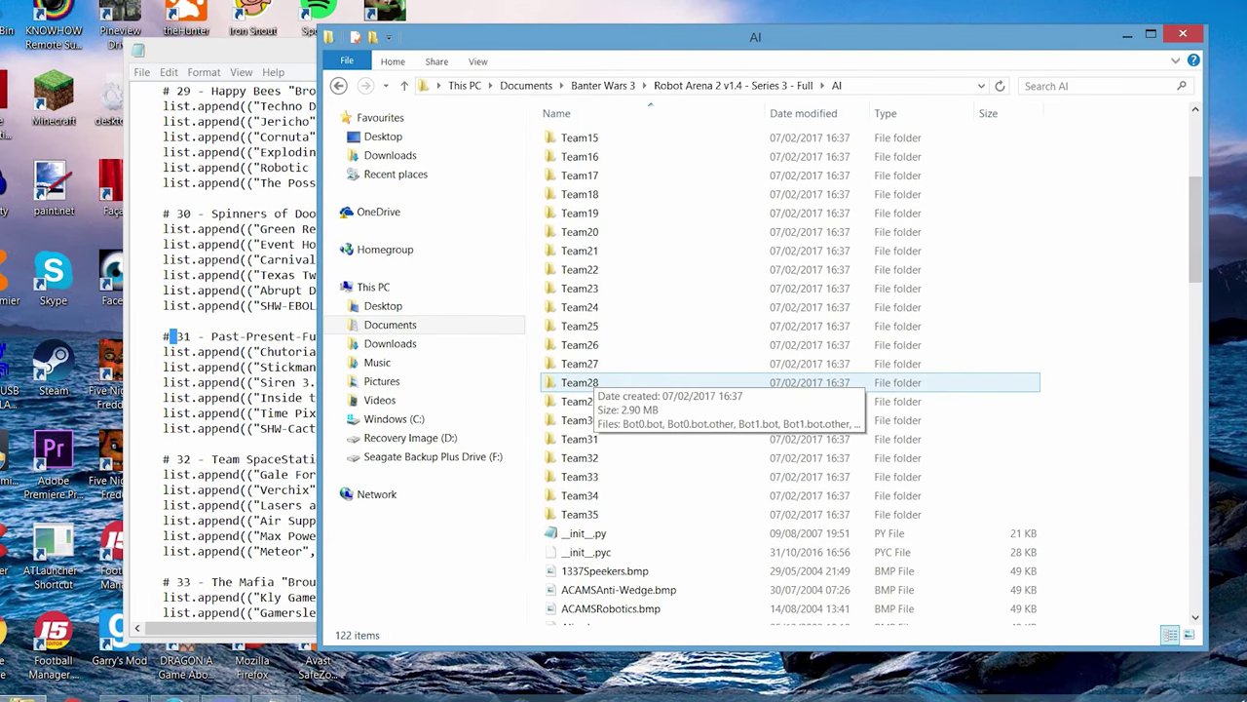
double_click(580, 439)
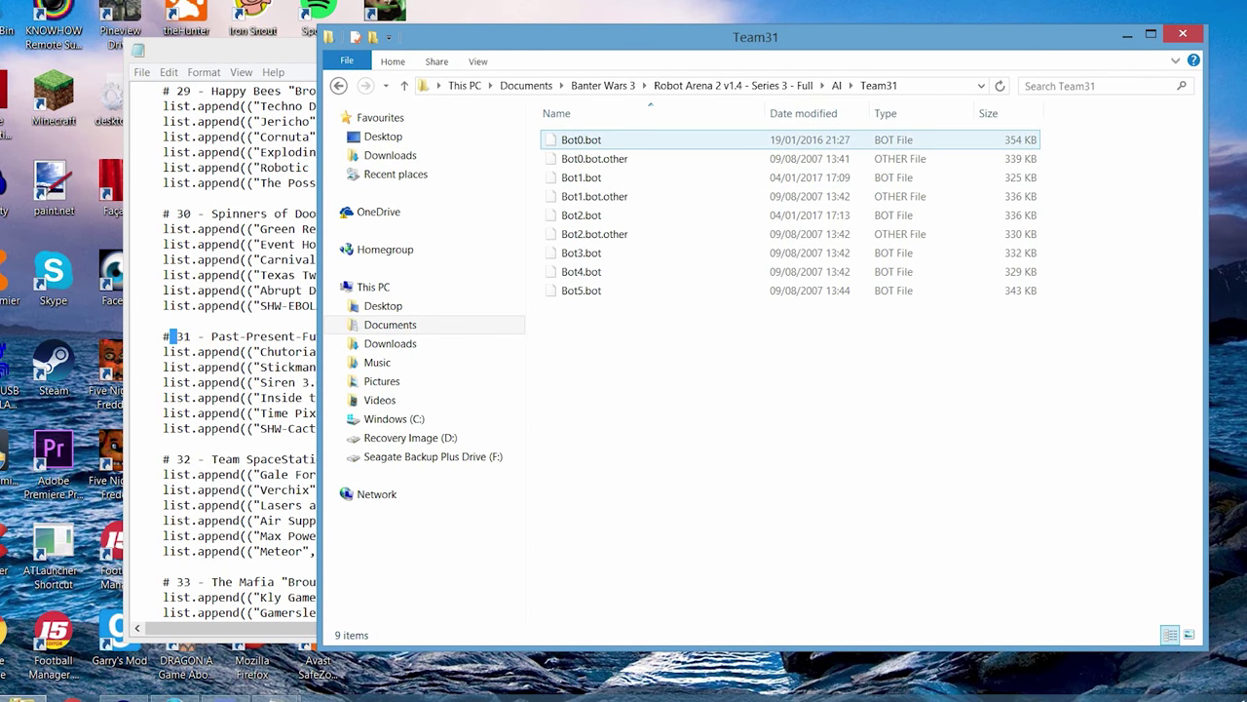
Replace Bot0.bot in the Team31 folder with the copied Bot0.bot
left_click(581, 139)
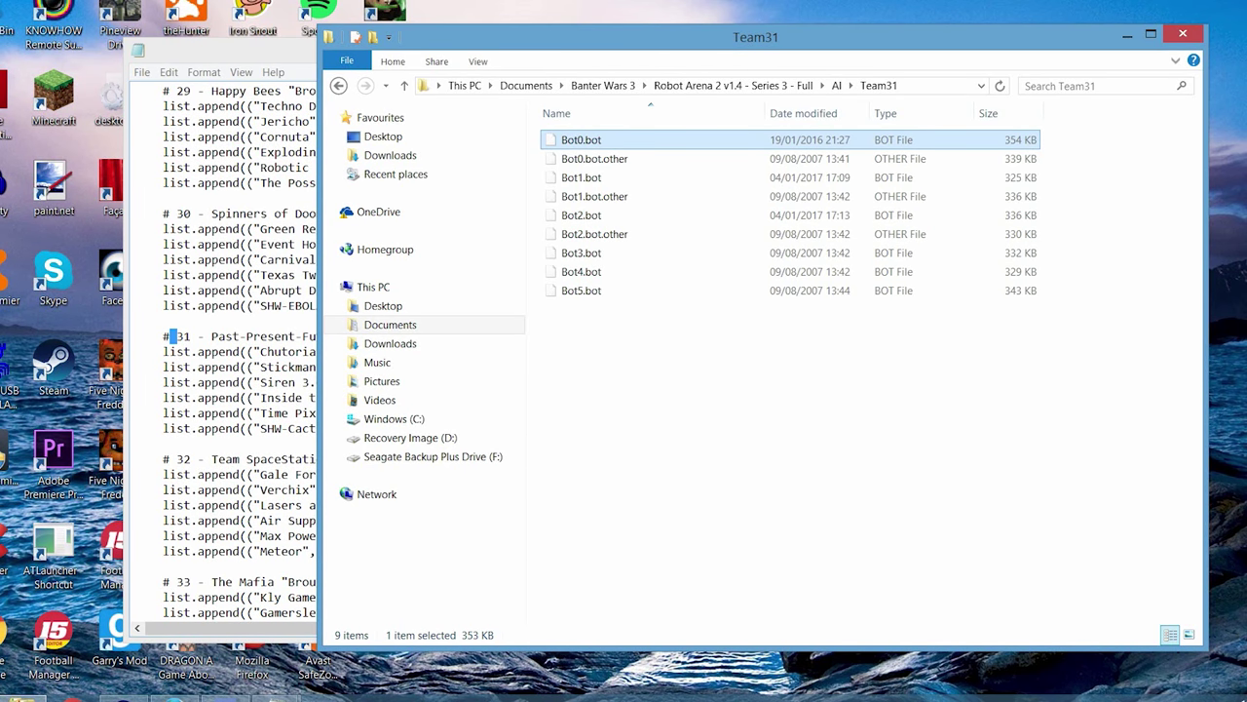
key("Delete")
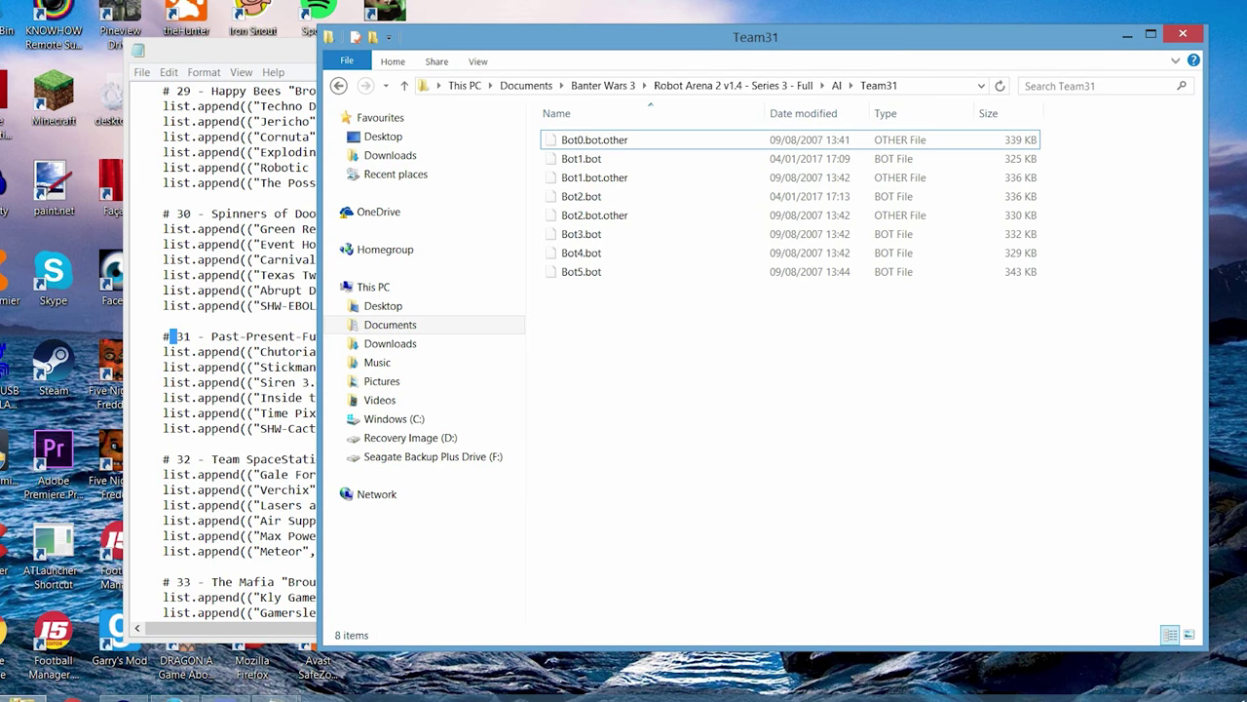
key("ctrl+v")
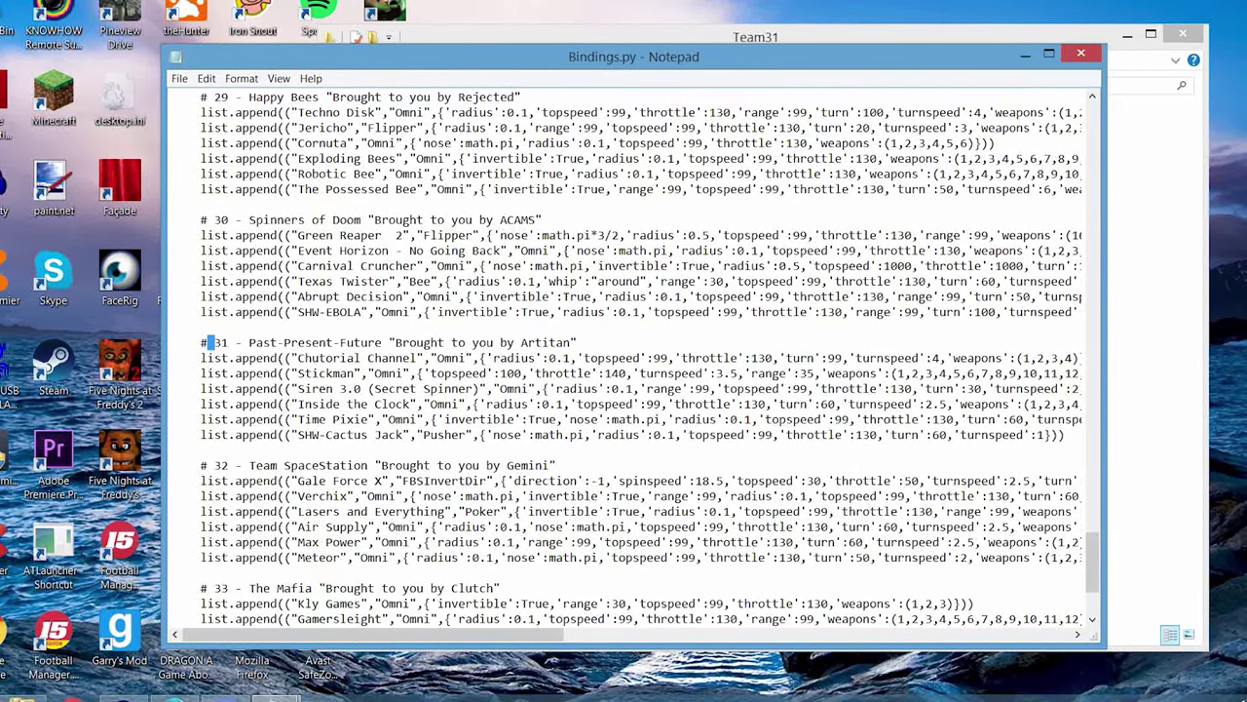
Rename the Chutorial Channel entry under team 31 in Bindings.py to Duncan Toucan
left_click_drag(419, 358, 297, 357)
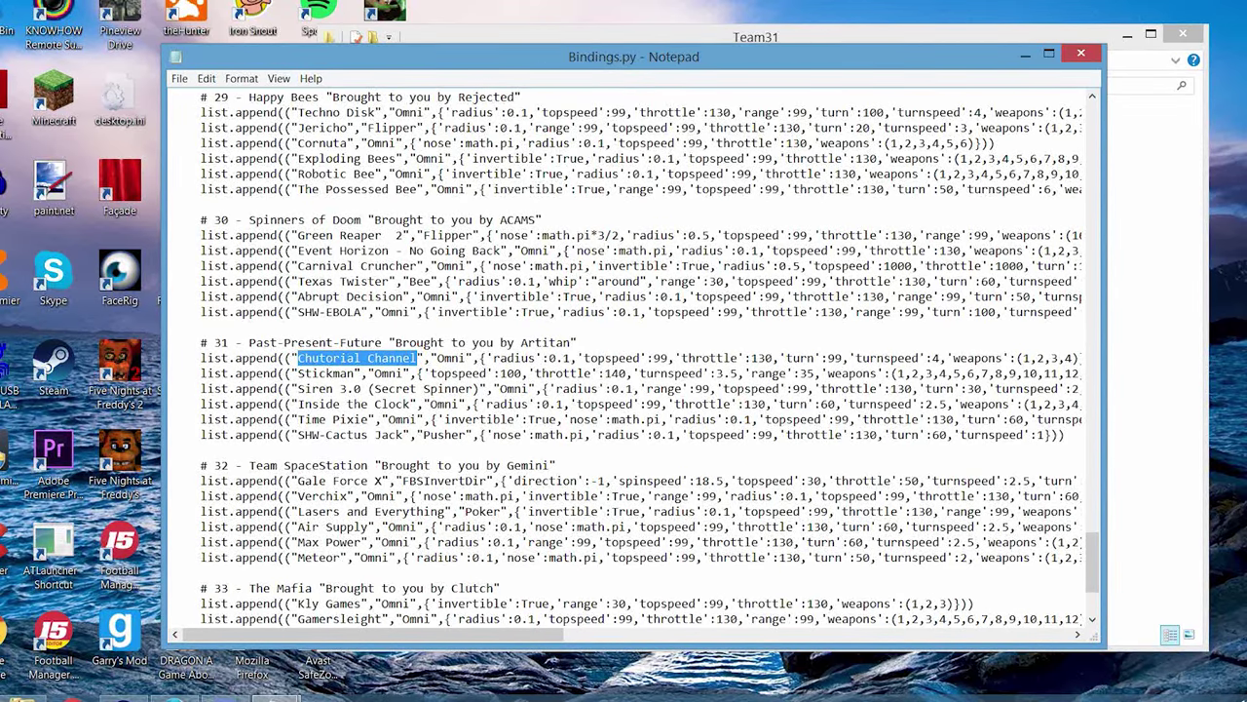
type("Duncan Tou")
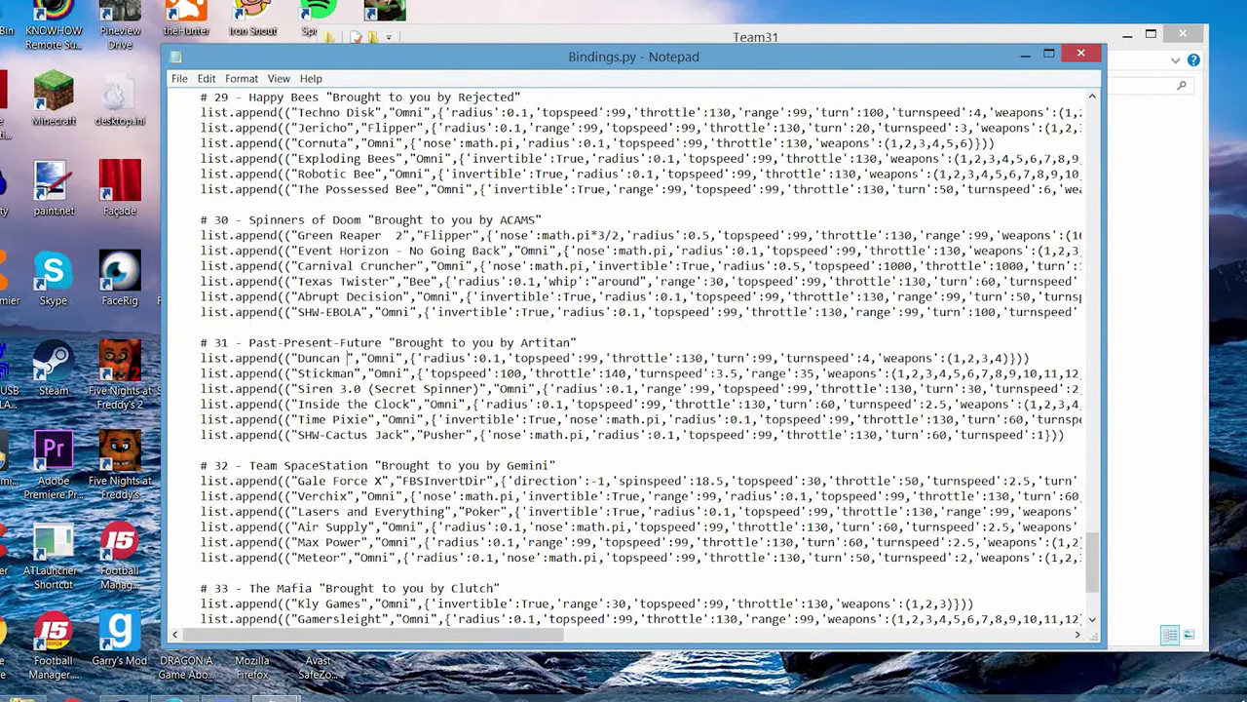
type("can")
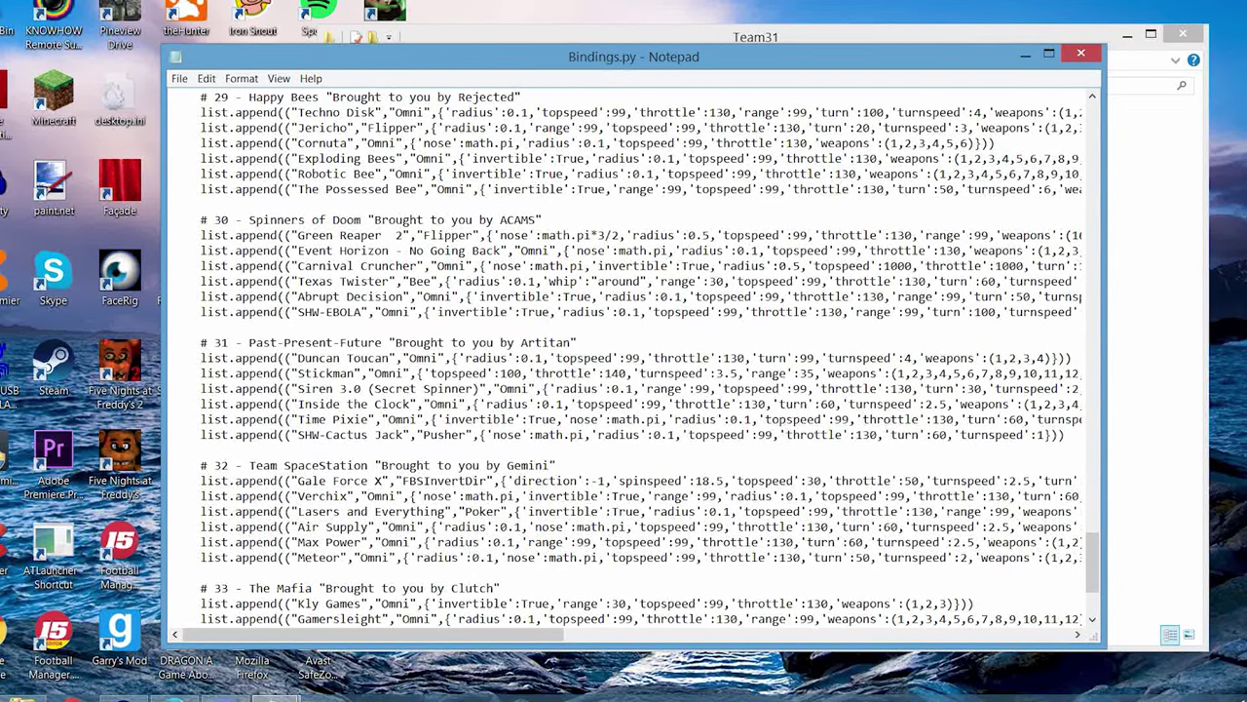
Try Flipper as the AI type in the Duncan Toucan entry and restore it to Omni
left_click_drag(409, 357, 439, 357)
type("Flipper")
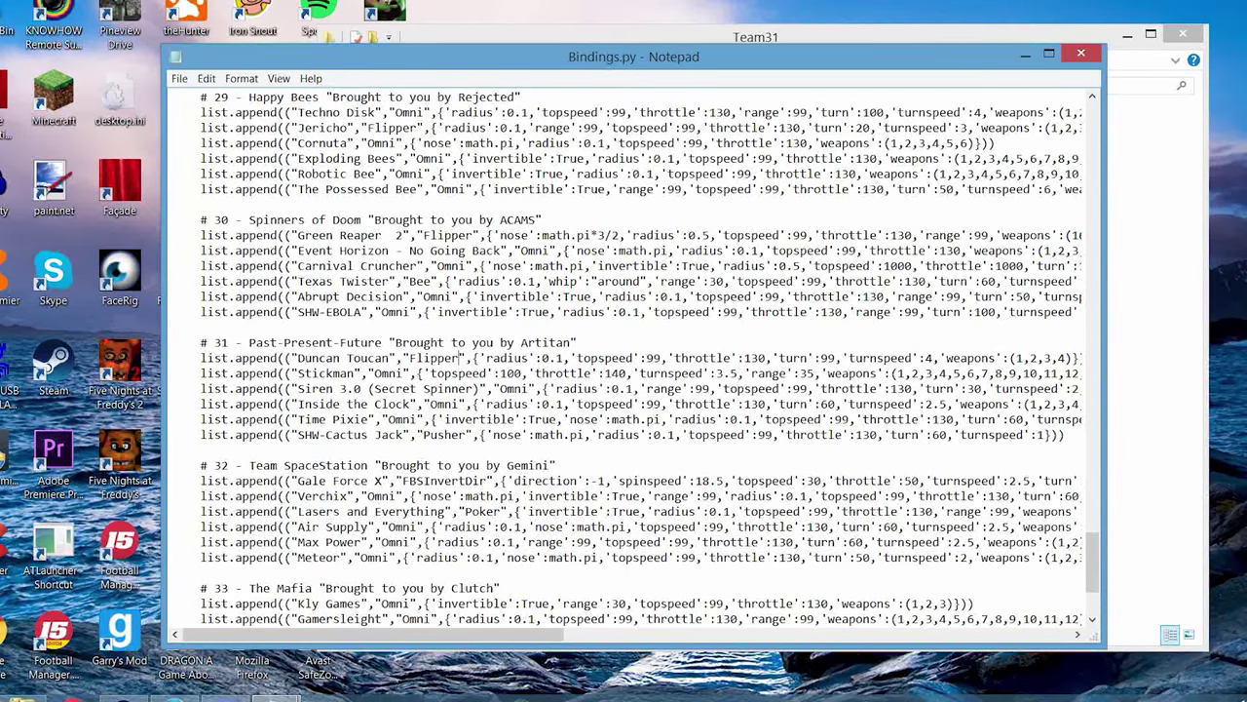
key("BackSpace")
key("BackSpace")
key("BackSpace")
key("BackSpace")
key("BackSpace")
key("BackSpace")
key("BackSpace")
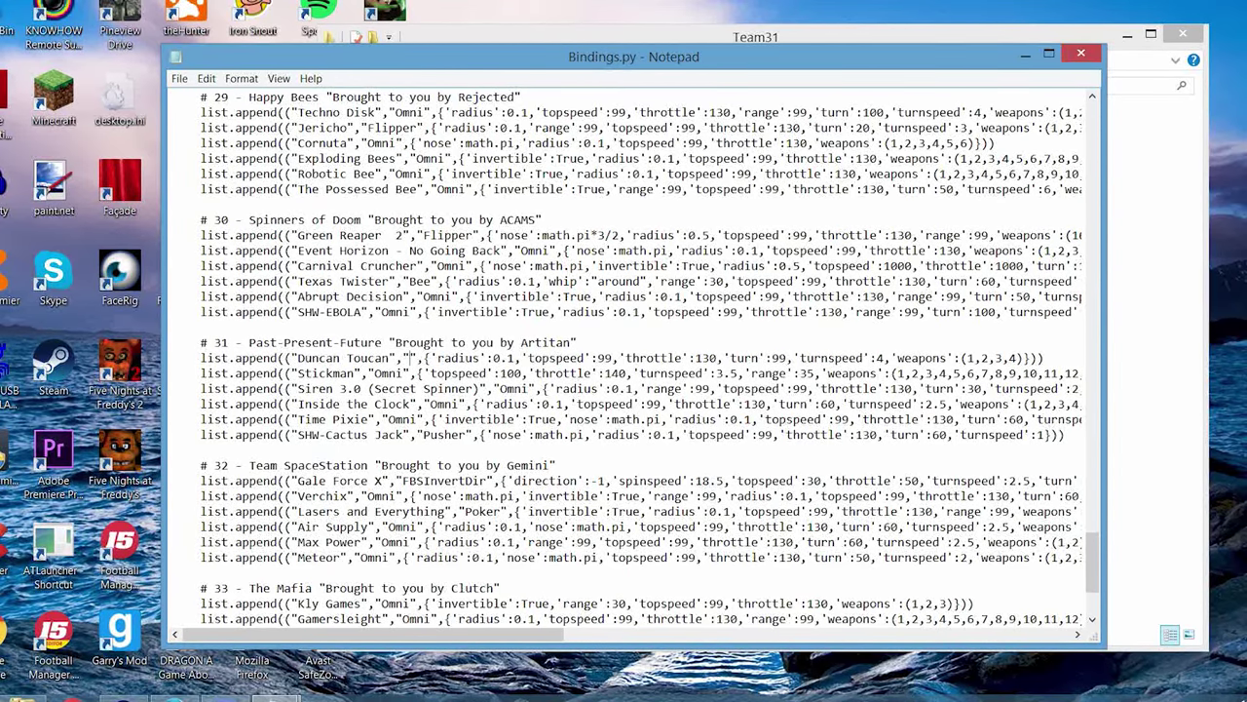
type("Omni")
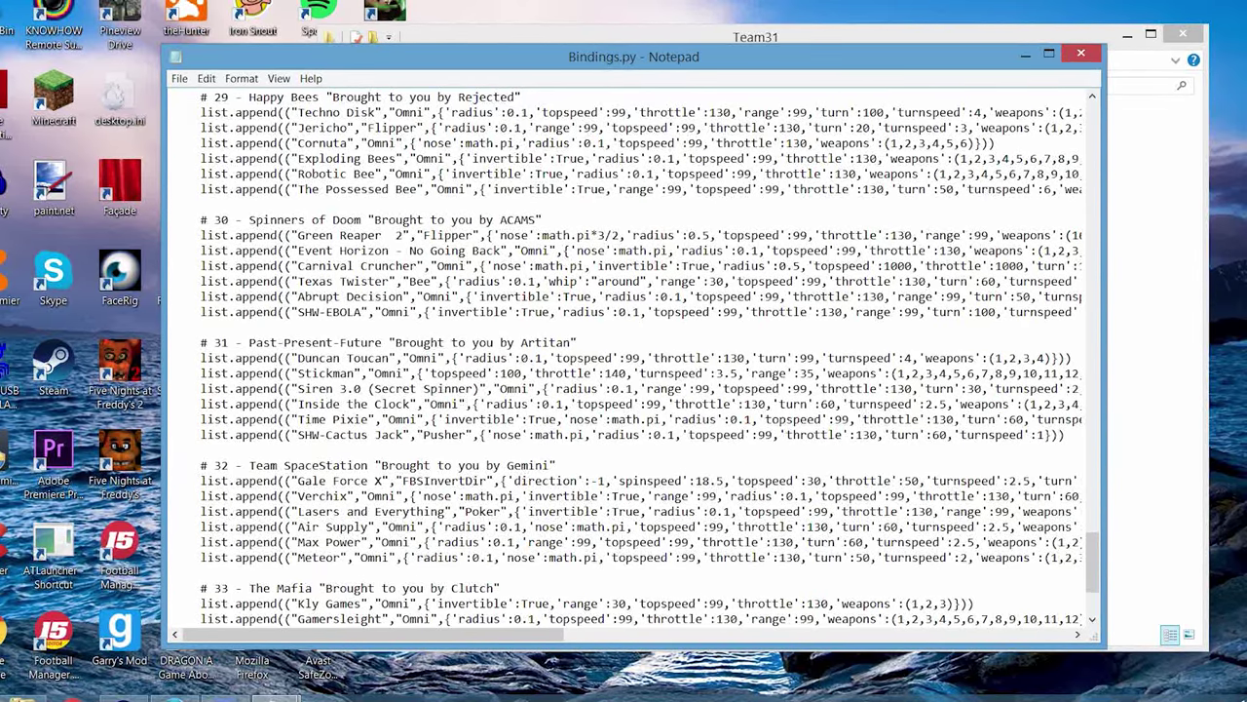
Examine the AI types assigned to other robots in Bindings.py, highlighting Omni, Pusher, Poker and FBSInvertDir entries
scroll(634, 361, "up", 2)
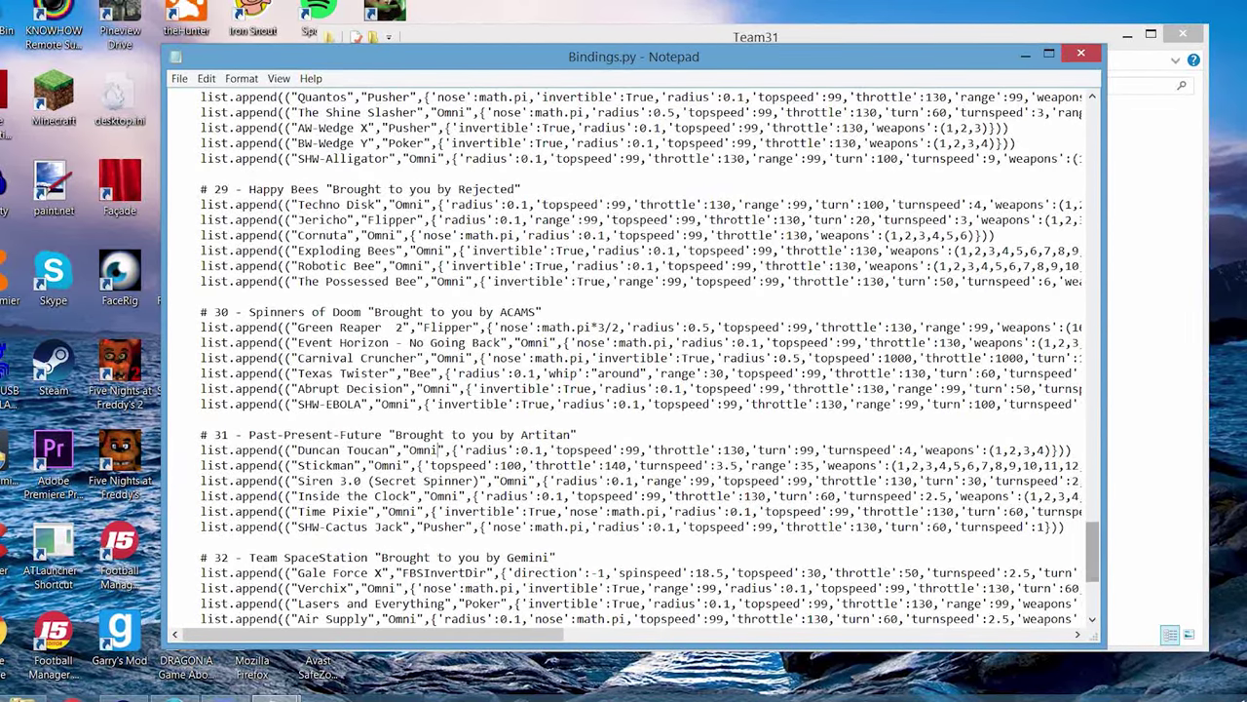
left_click_drag(298, 220, 385, 235)
left_click(426, 204)
double_click(407, 205)
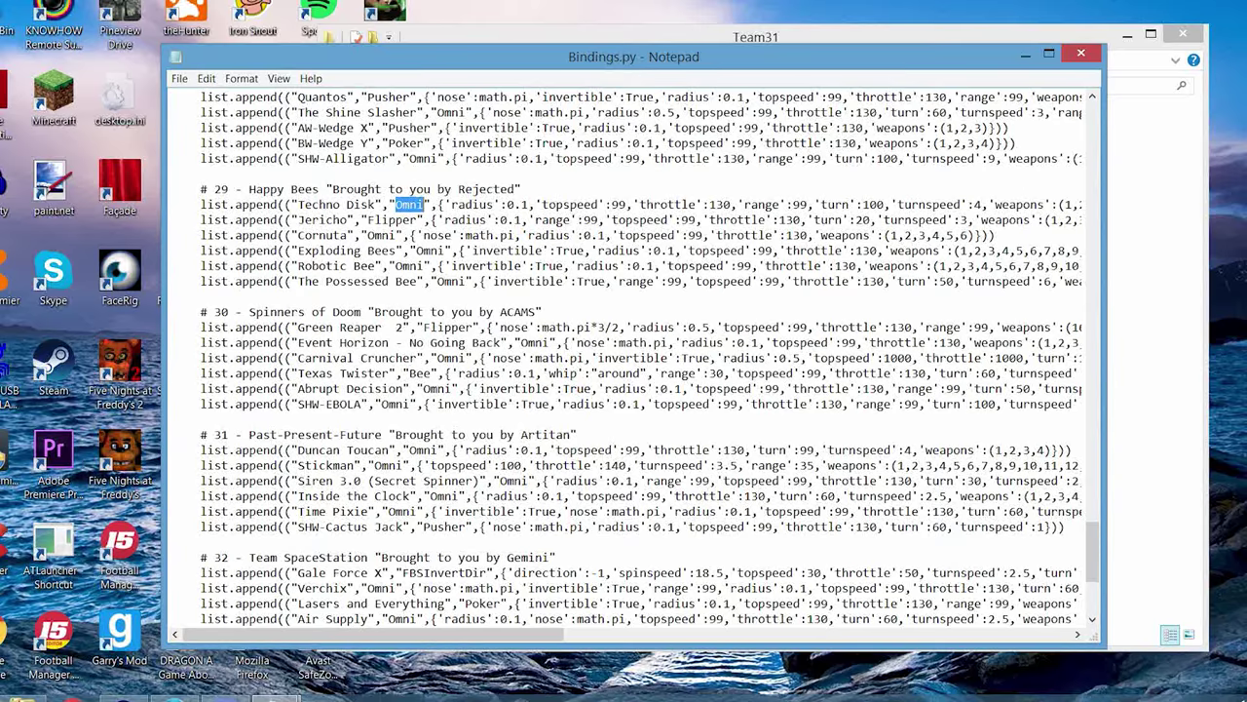
left_click_drag(380, 235, 400, 235)
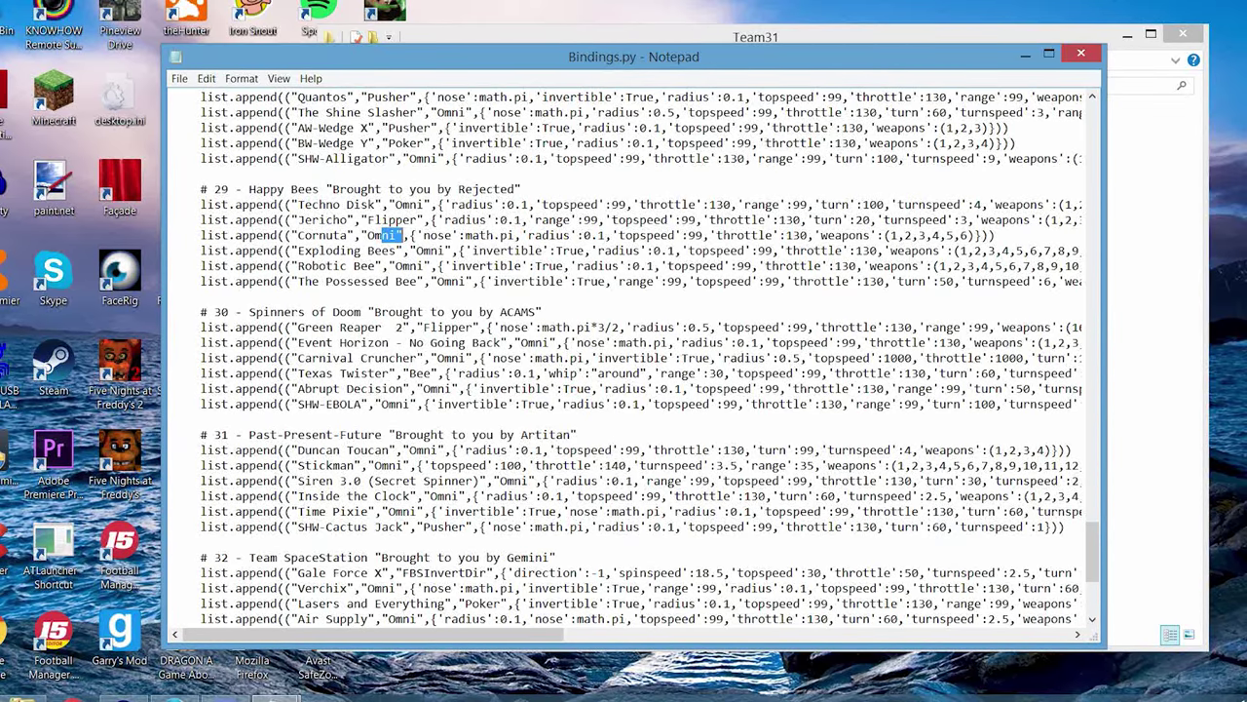
scroll(634, 361, "down", 6)
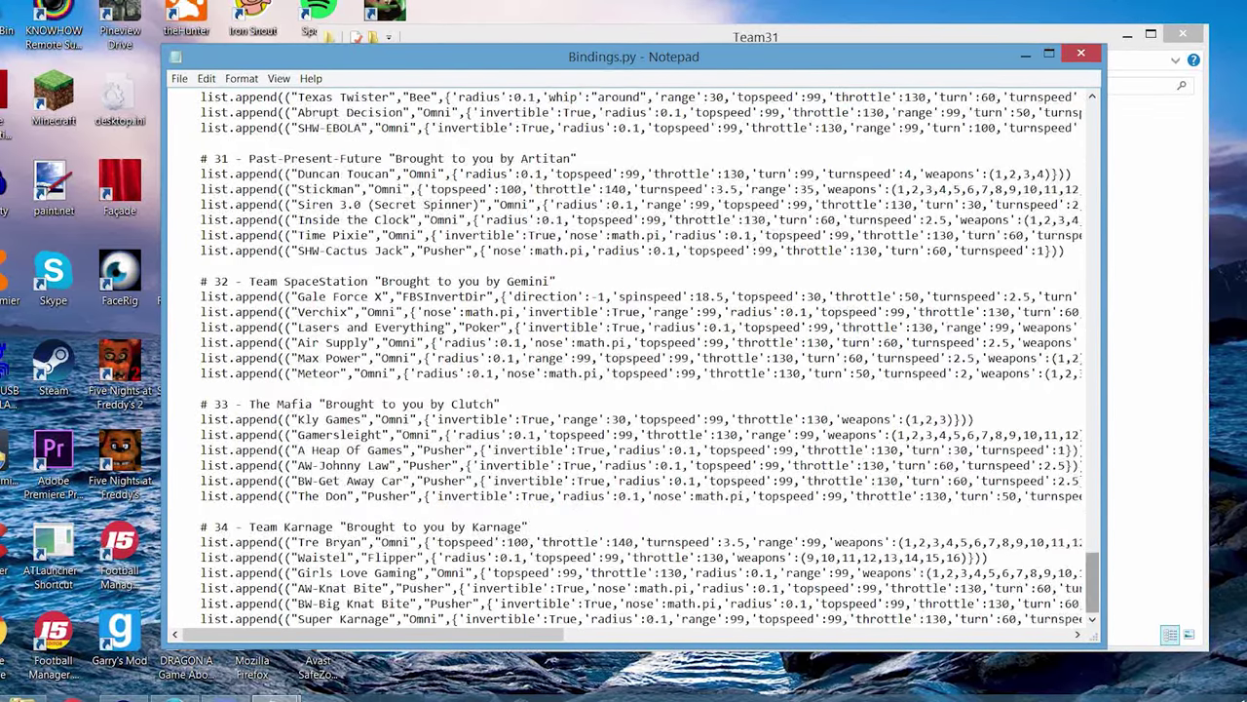
double_click(444, 450)
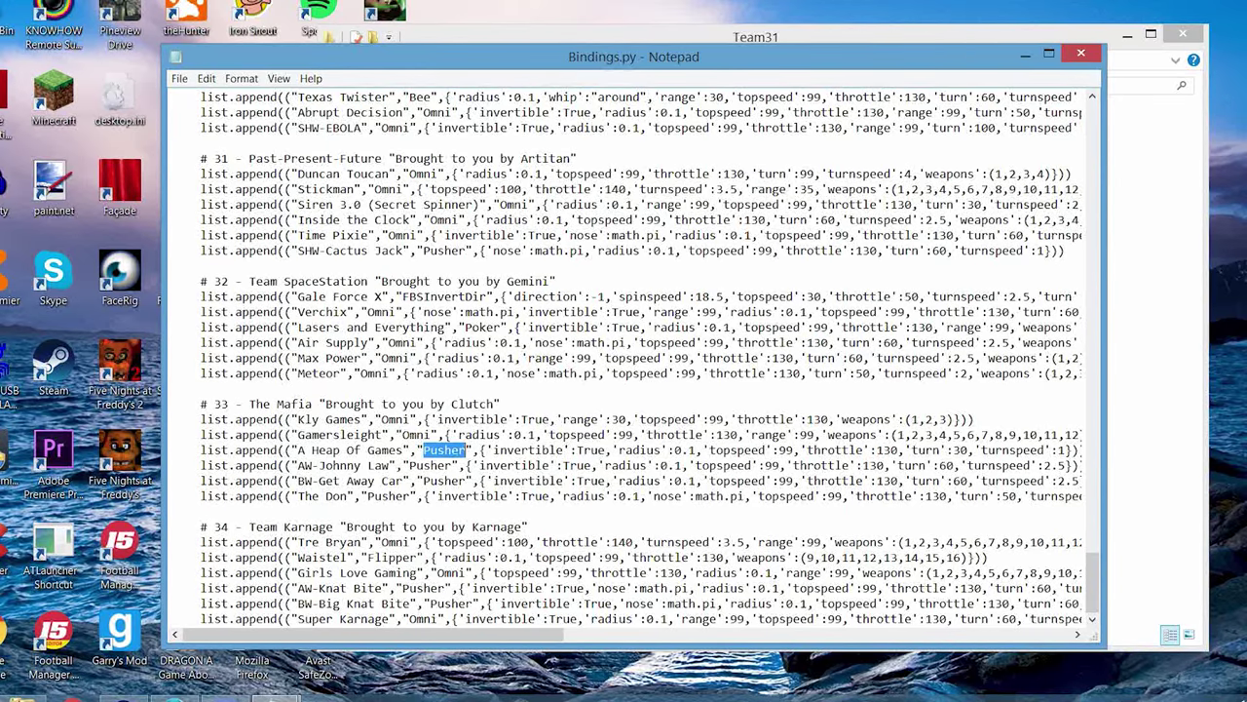
left_click_drag(465, 327, 505, 328)
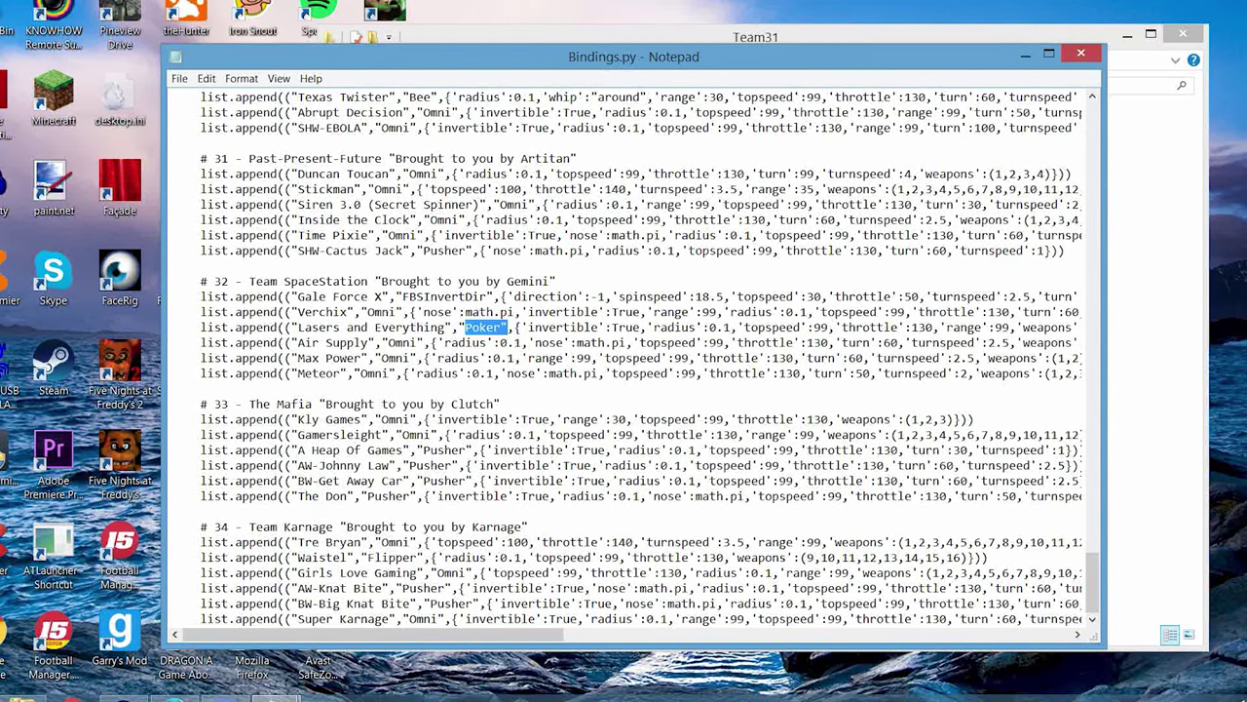
left_click_drag(312, 296, 285, 296)
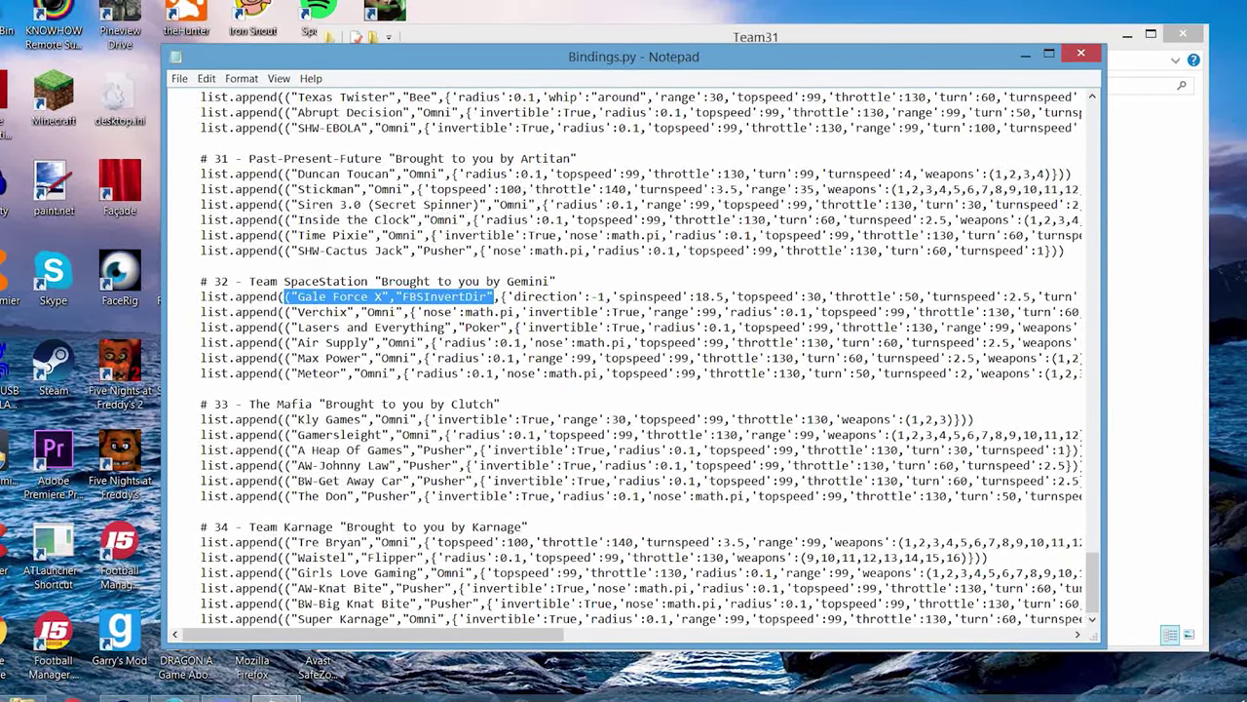
scroll(648, 358, "up", 4)
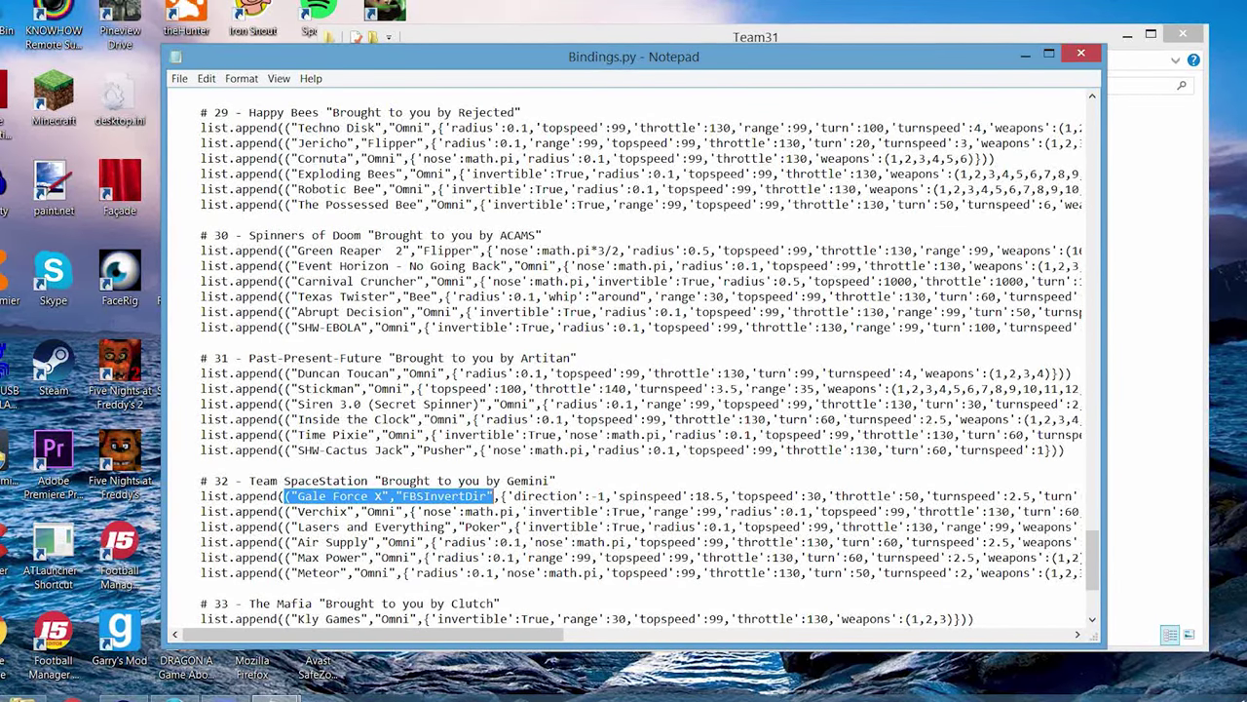
Examine the Duncan Toucan entry's Omni type and parameters in Bindings.py, comparing them with the range parameter in the Stickman entry
scroll(649, 358, "up", 1)
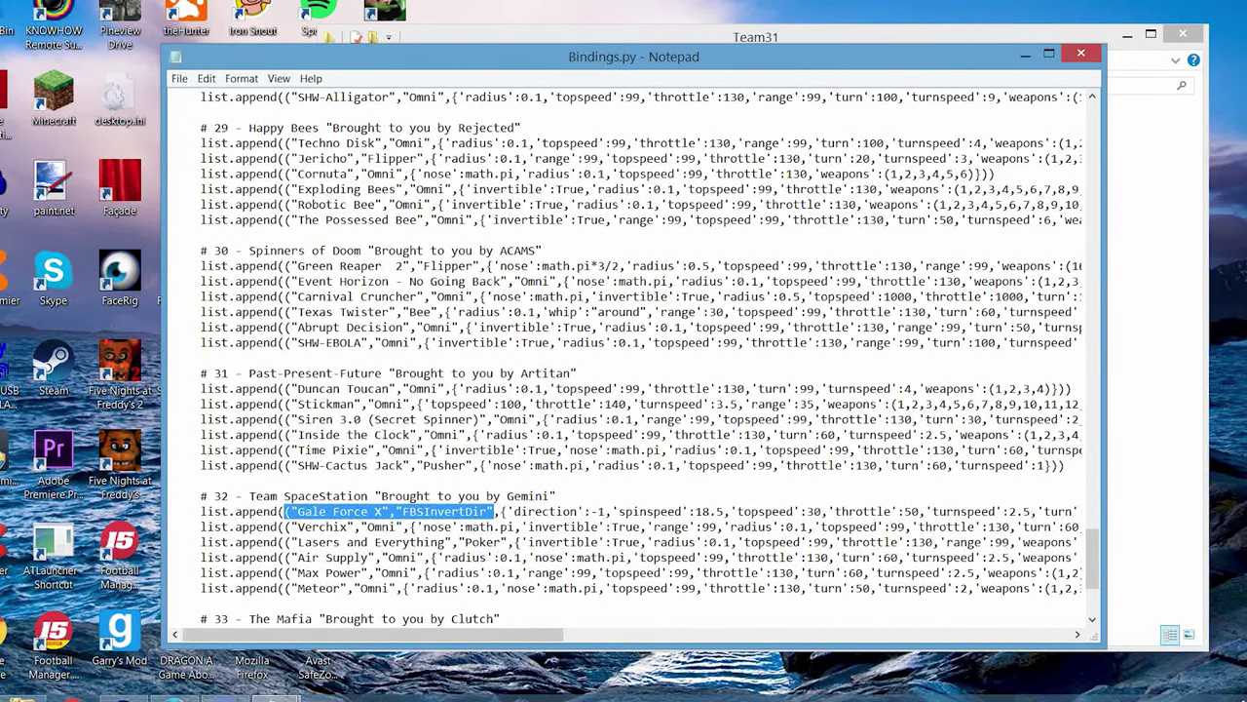
left_click_drag(409, 388, 439, 388)
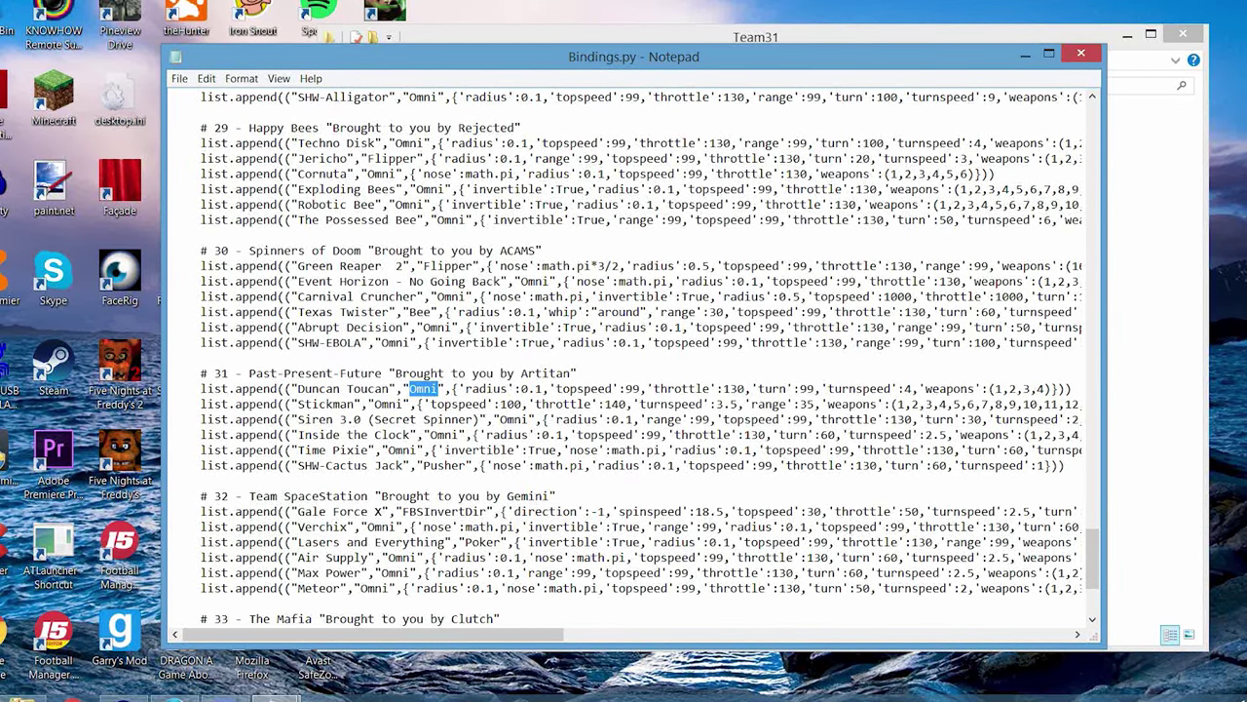
left_click_drag(297, 388, 440, 388)
left_click_drag(373, 634, 448, 634)
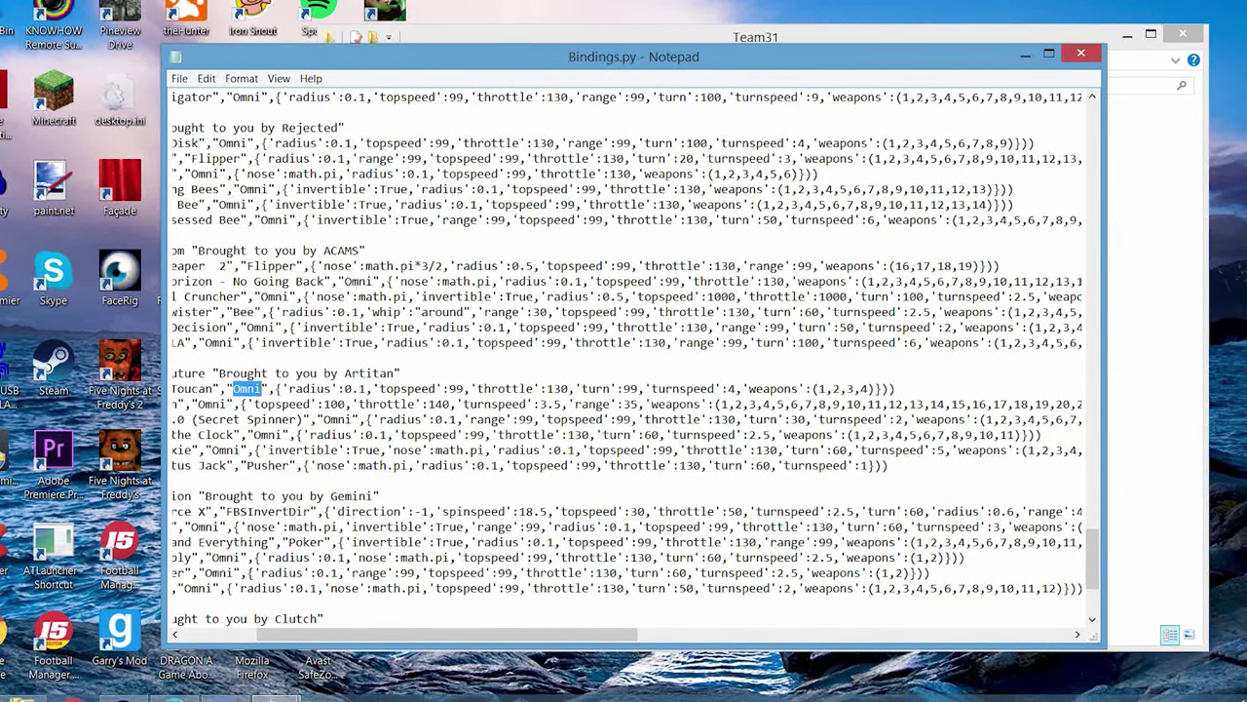
mouse_move(448, 634)
left_mouse_down()
mouse_move(373, 634)
mouse_move(443, 634)
left_mouse_up()
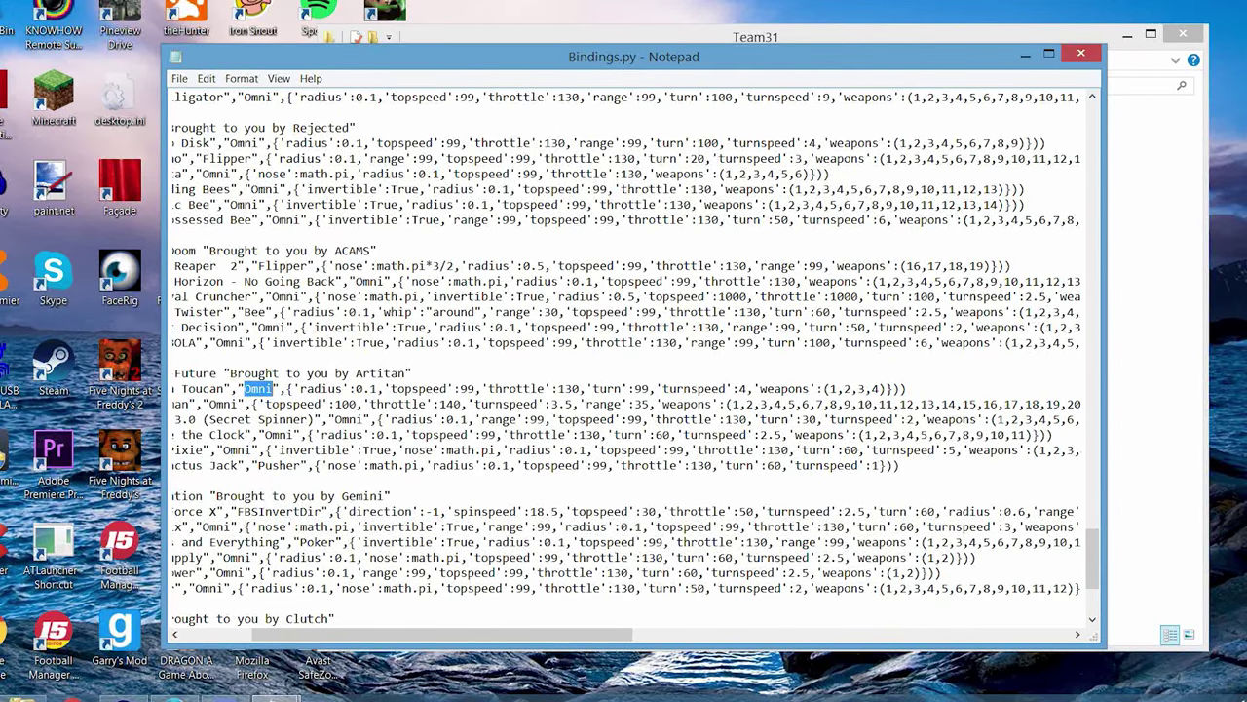
left_click_drag(648, 403, 598, 403)
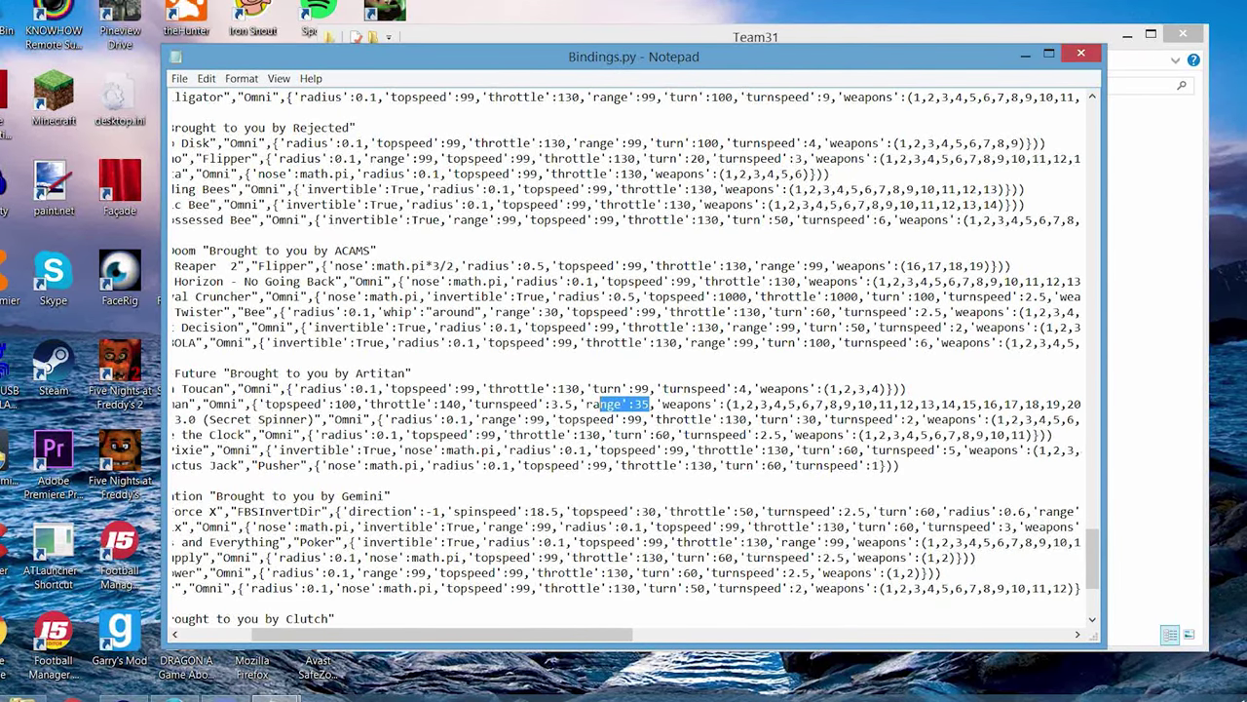
scroll(628, 366, "right", 5)
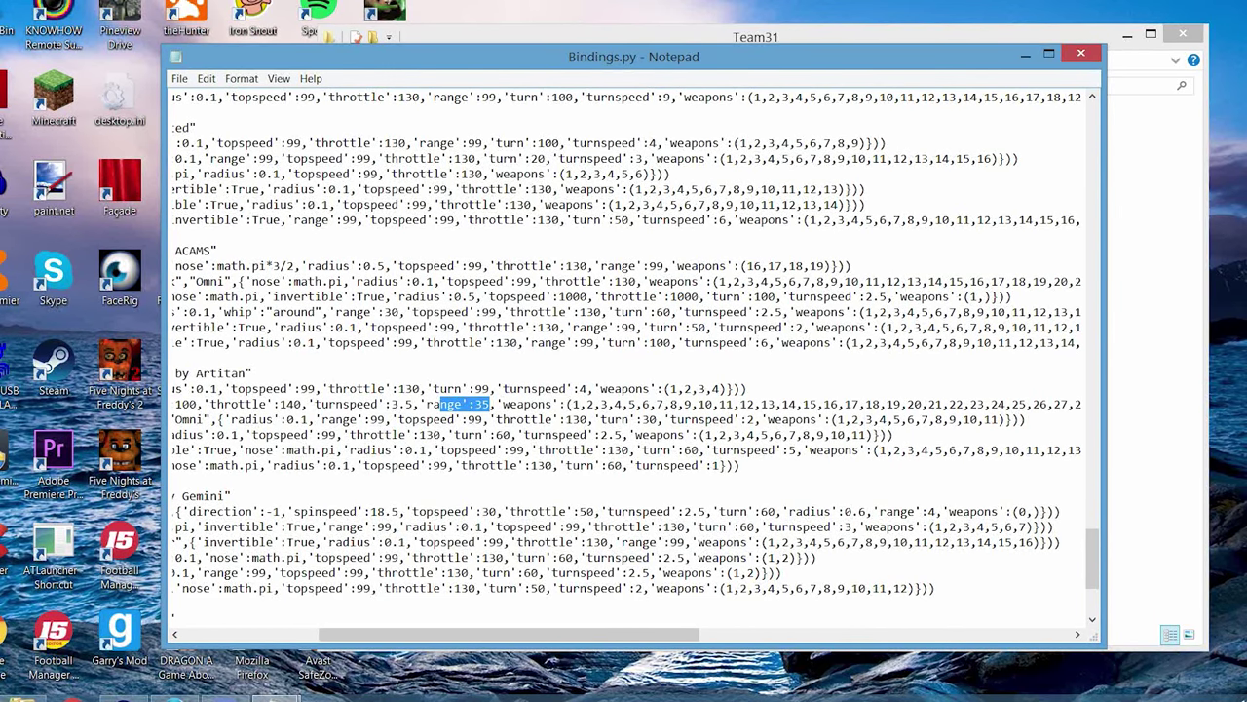
left_click_drag(490, 403, 475, 403)
left_click_drag(507, 634, 366, 634)
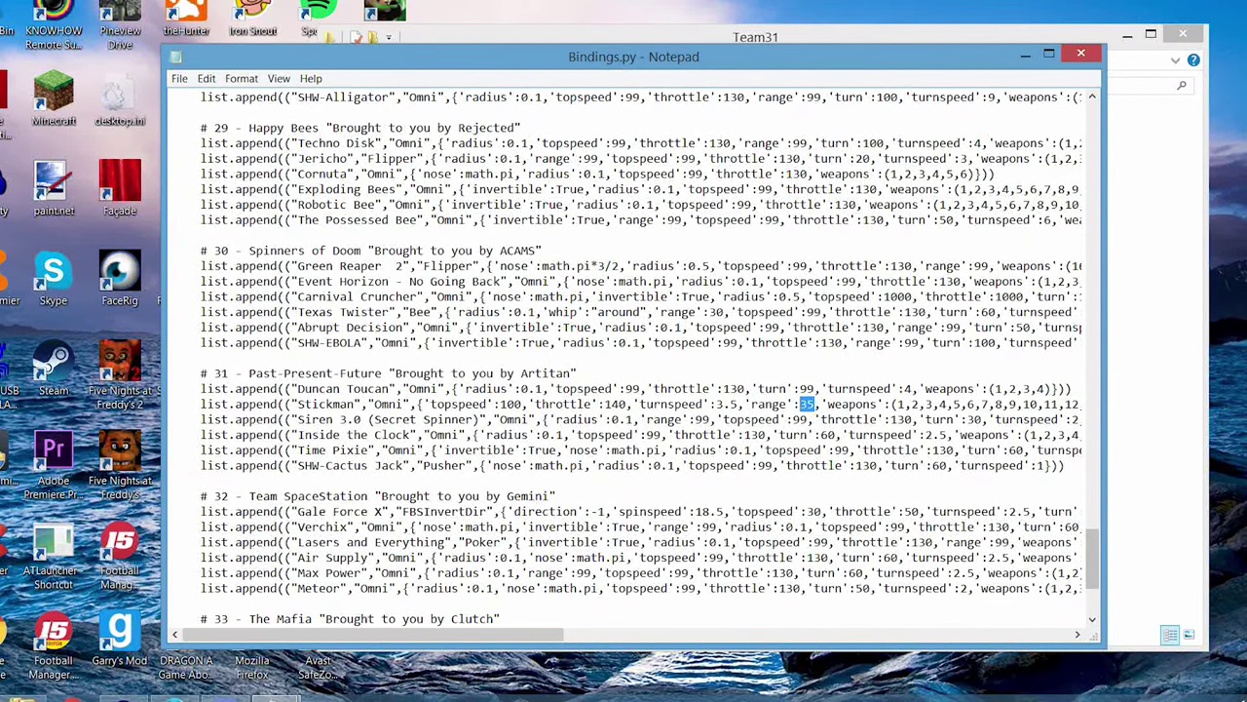
Examine how Flipper entries such as Jericho in team 29 and R-Type in team 26 are written in Bindings.py
left_click_drag(1092, 559, 1093, 514)
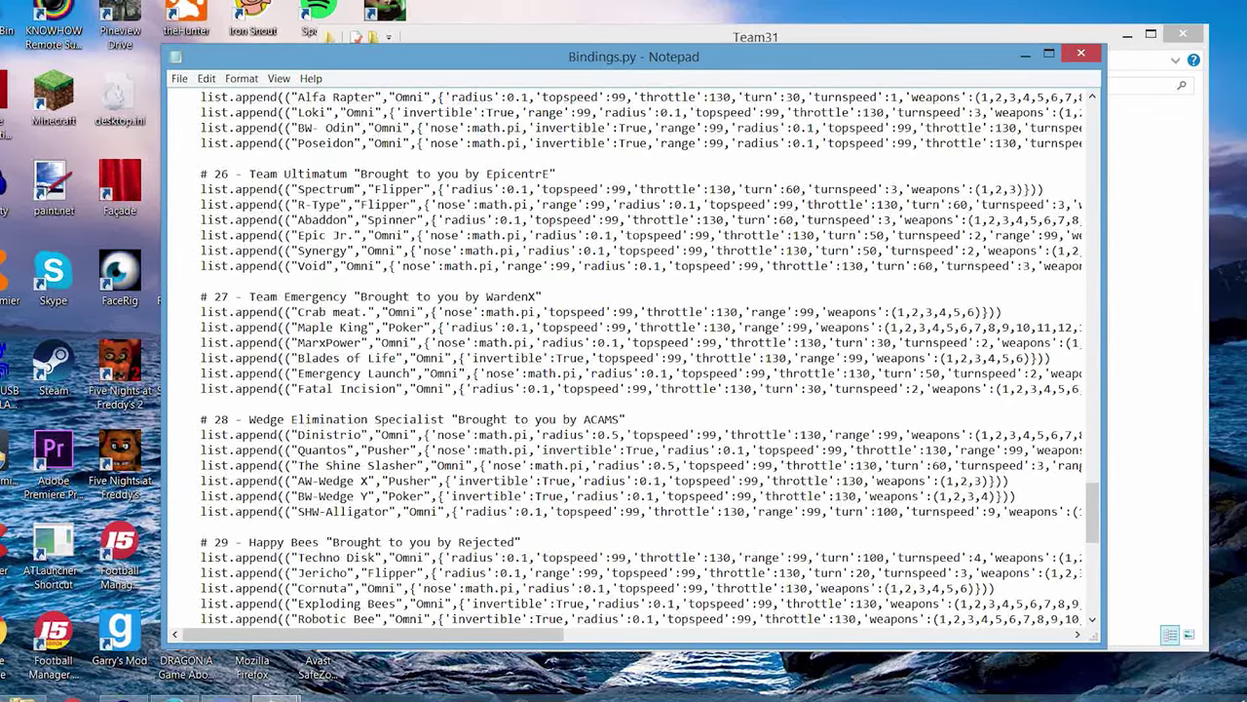
left_click_drag(202, 573, 476, 573)
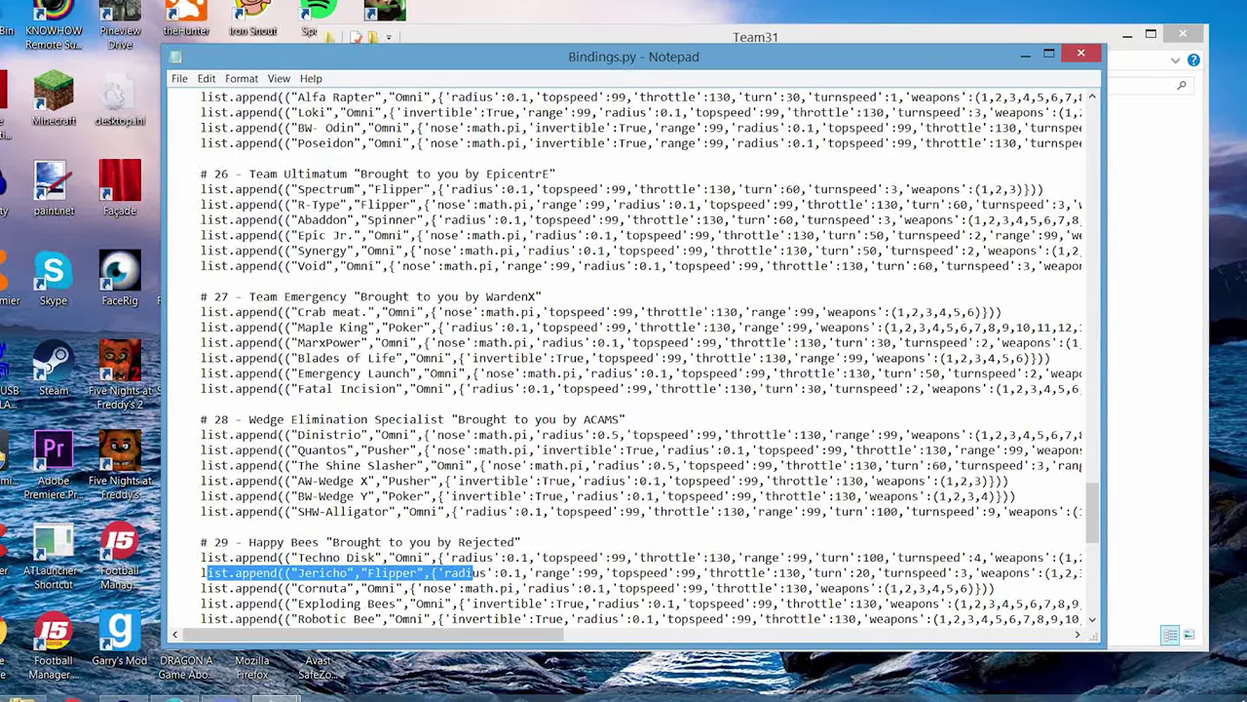
left_click(325, 573)
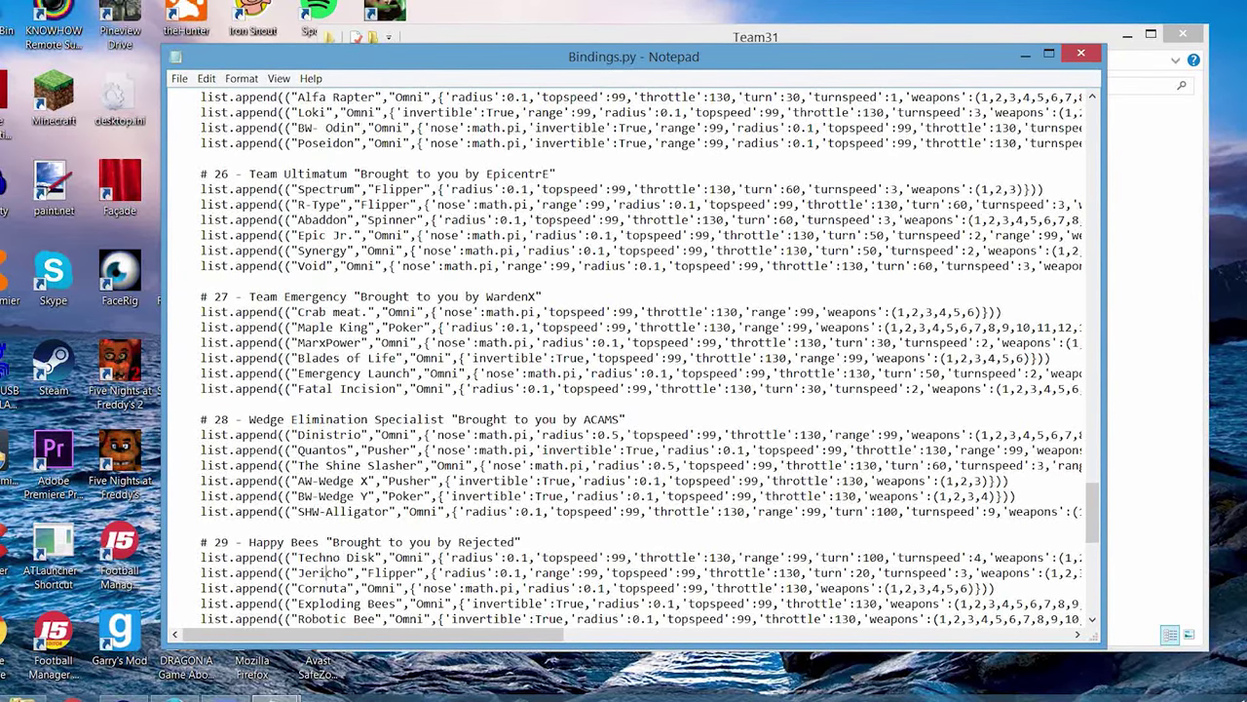
left_click_drag(200, 205, 258, 204)
left_click_drag(354, 205, 753, 205)
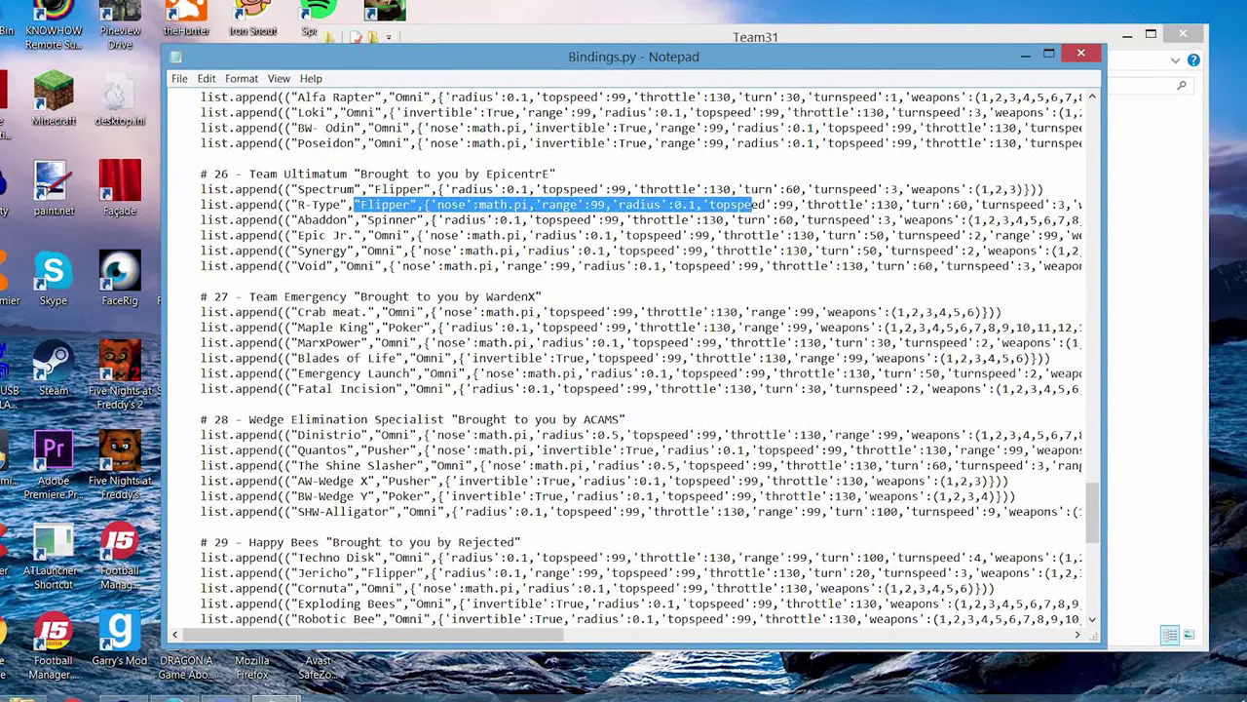
left_click(390, 204)
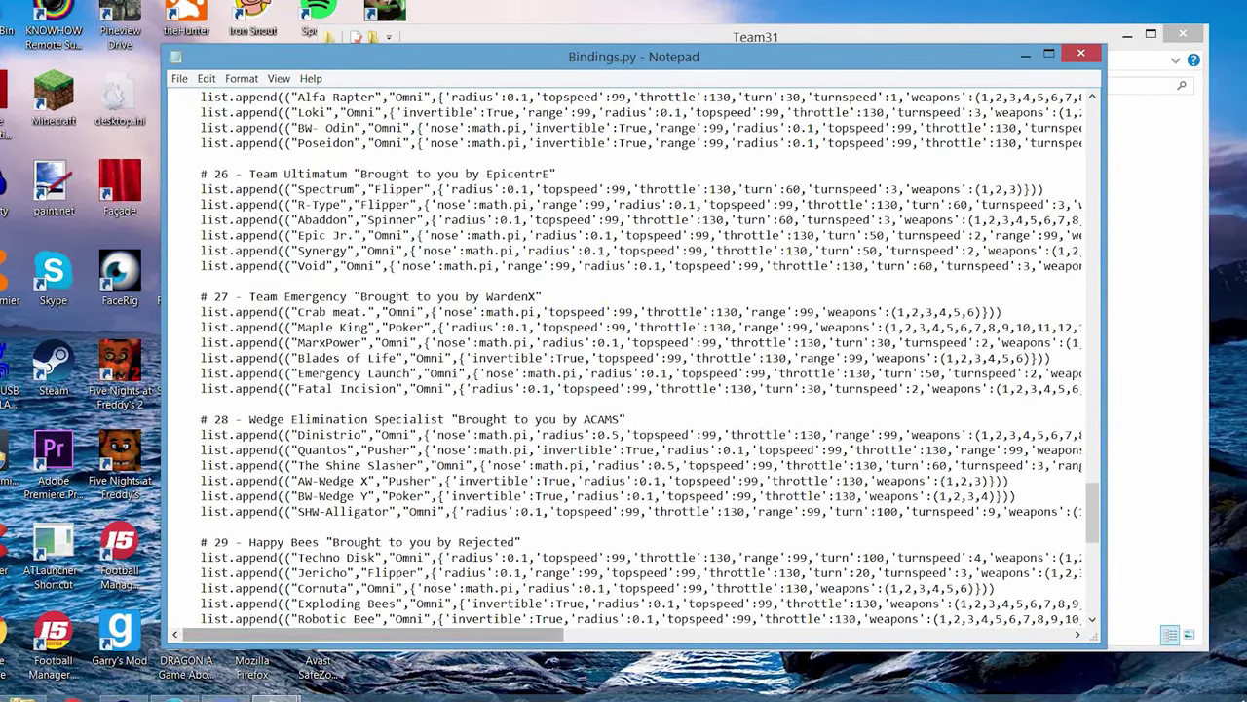
scroll(634, 360, "down", 4)
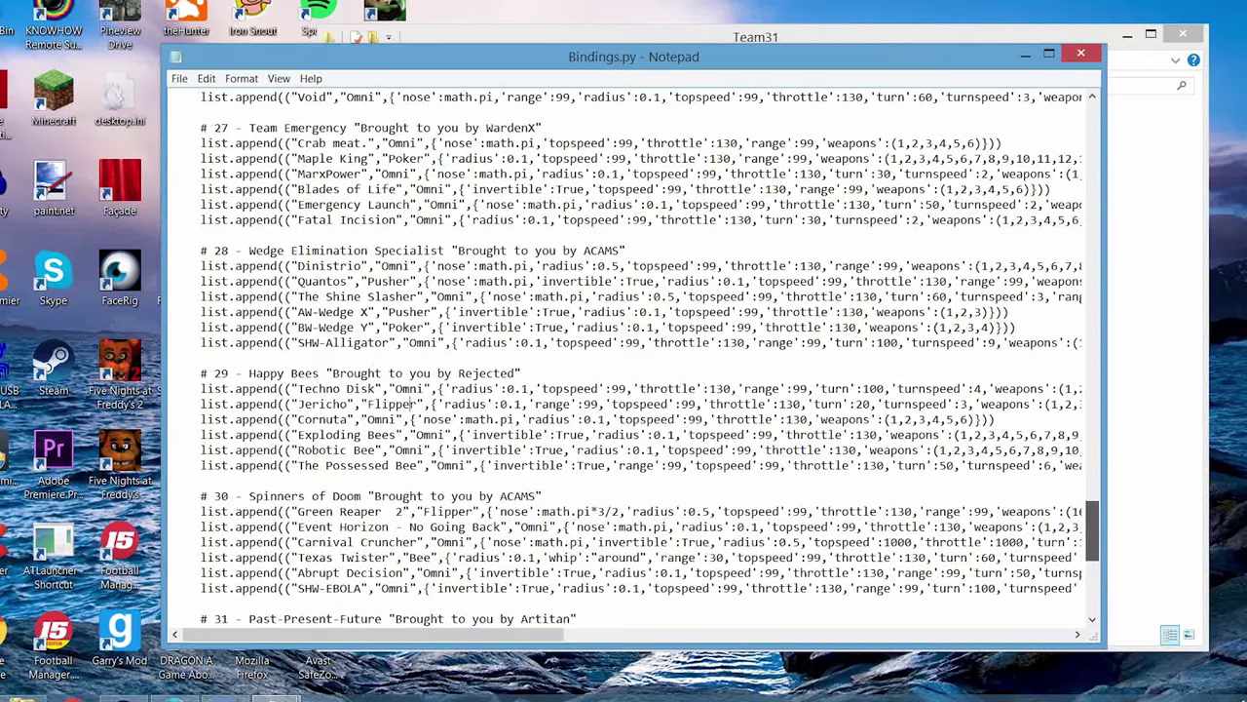
scroll(634, 361, "down", 2)
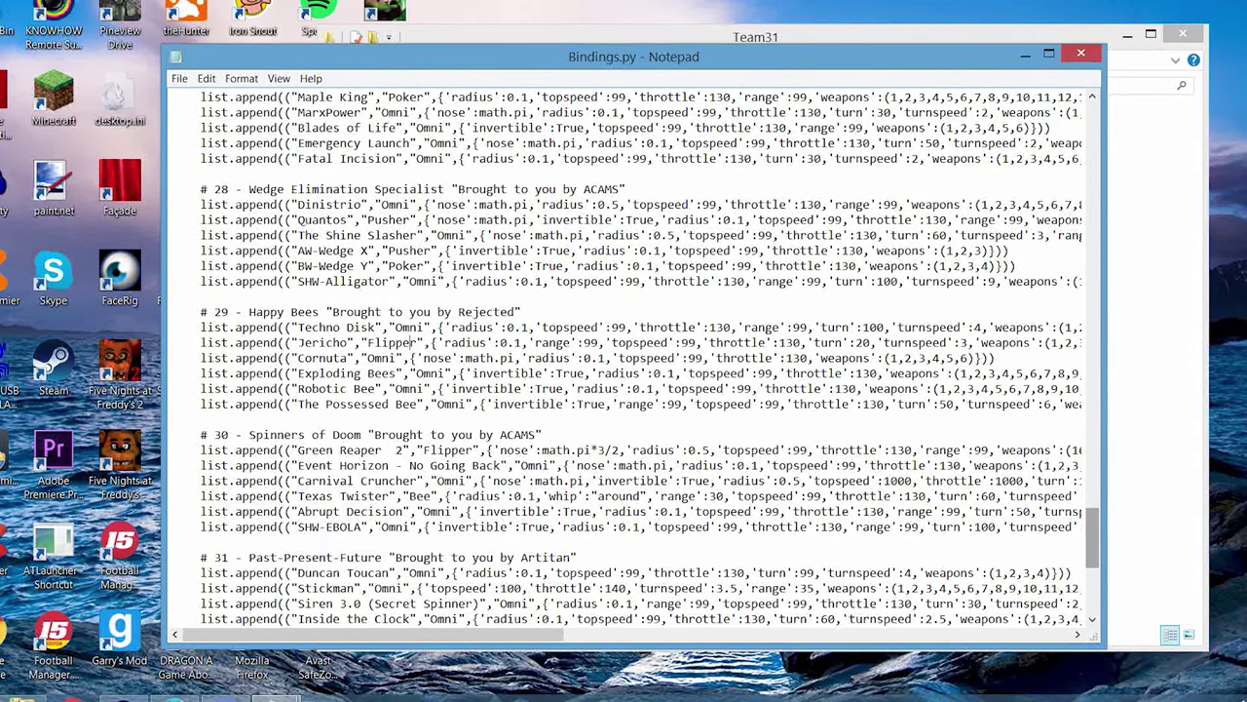
scroll(634, 360, "up", 2)
scroll(633, 361, "down", 1)
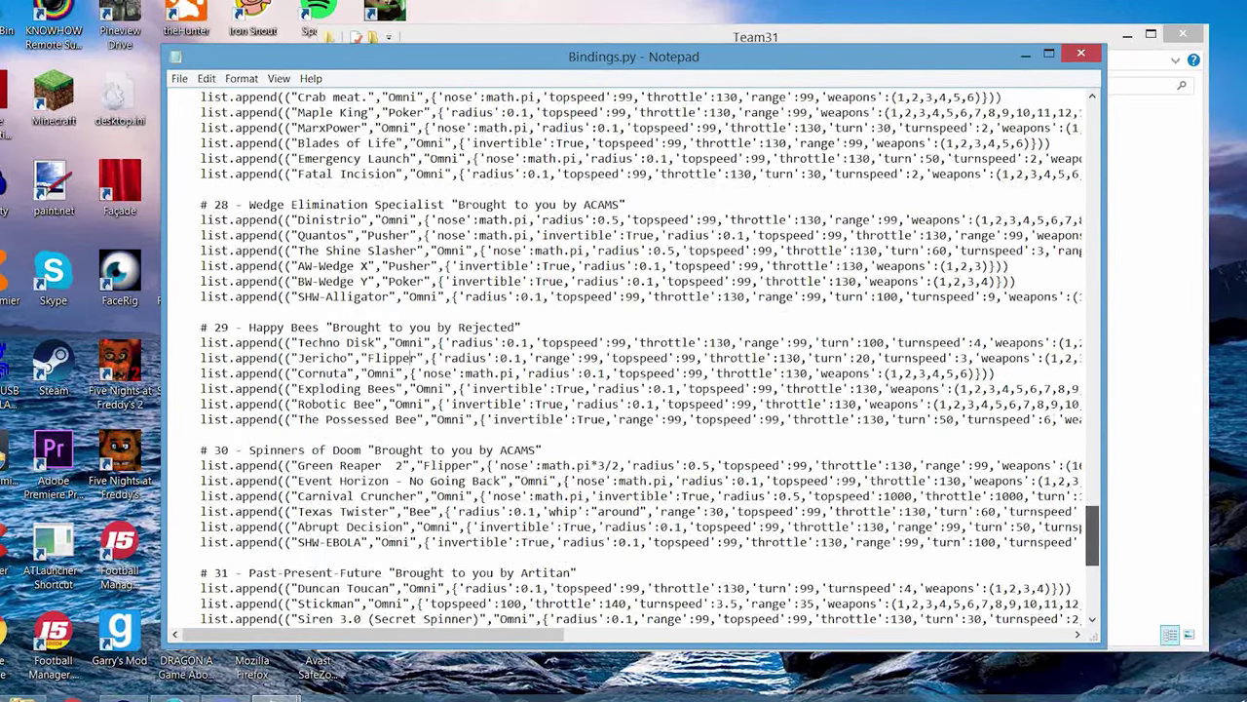
scroll(633, 361, "down", 4)
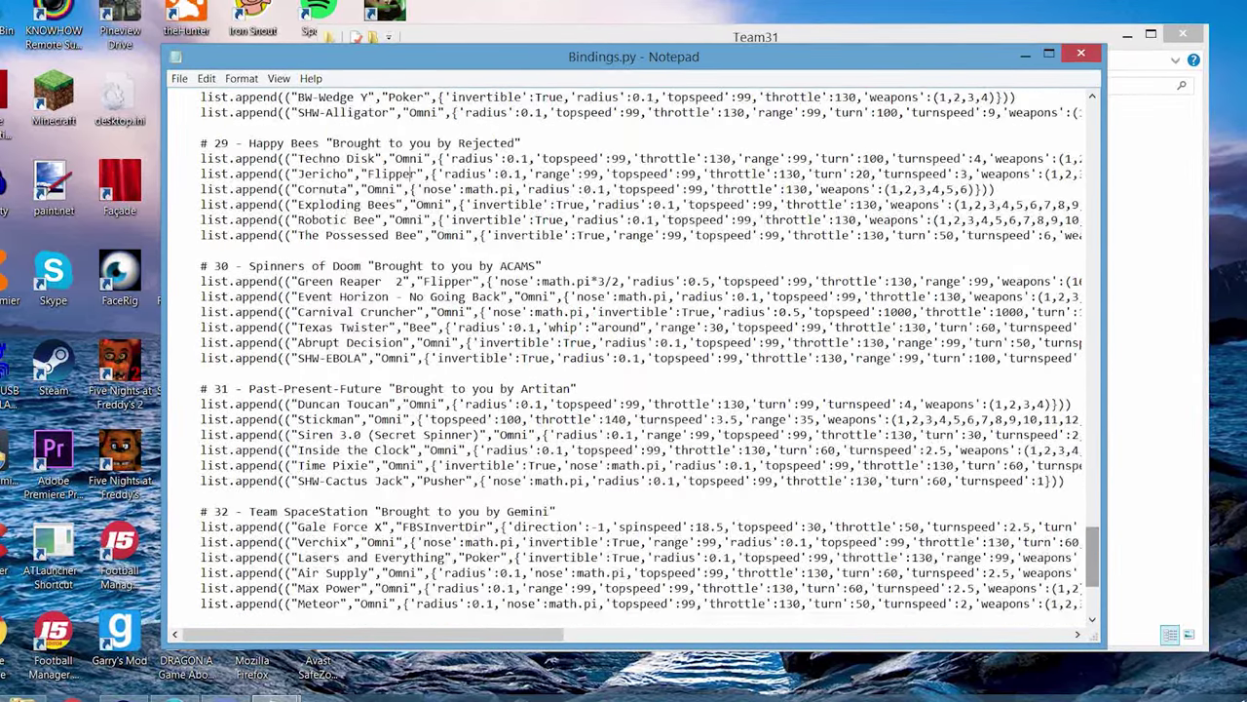
Save Bindings.py with the Duncan Toucan entry under team 31
mouse_move(207, 388)
left_mouse_down()
mouse_move(374, 419)
mouse_move(399, 403)
mouse_move(206, 388)
left_mouse_up()
left_click(179, 78)
left_click(202, 131)
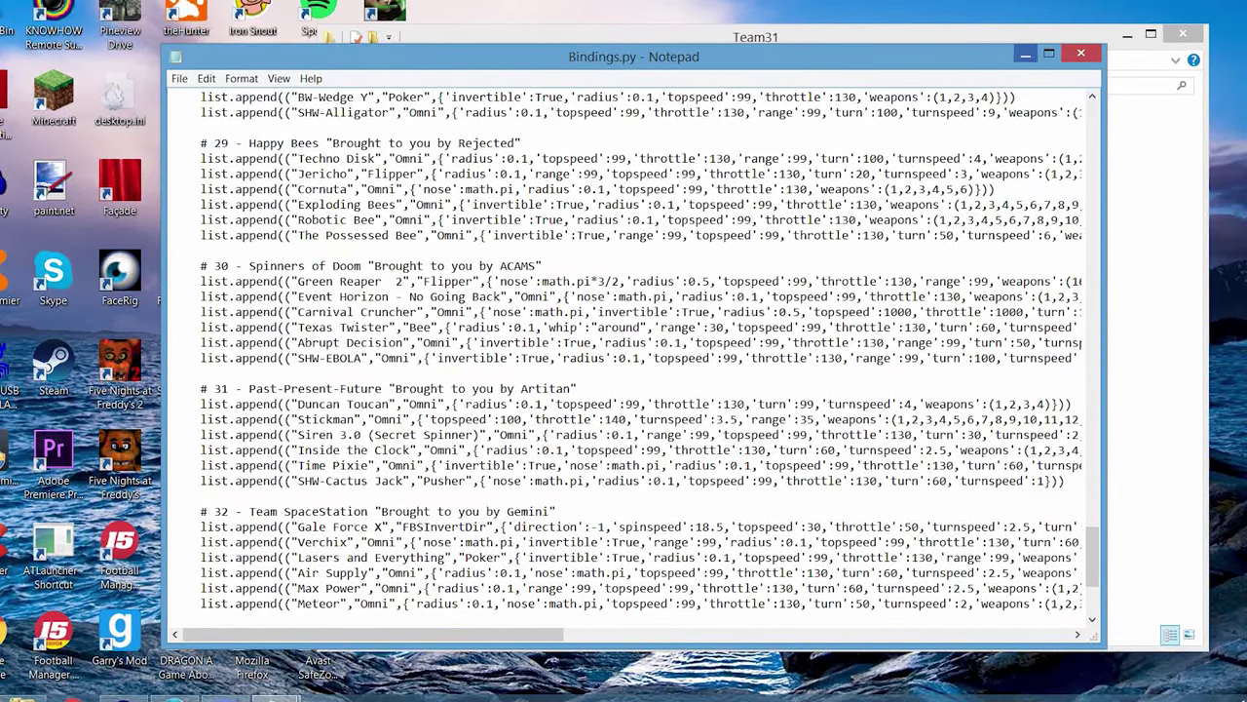
Switch to File Explorer and launch Robot Arena 2.exe from the Robot Arena 2 v1.4 - Series 3 - Full folder
left_click(1025, 55)
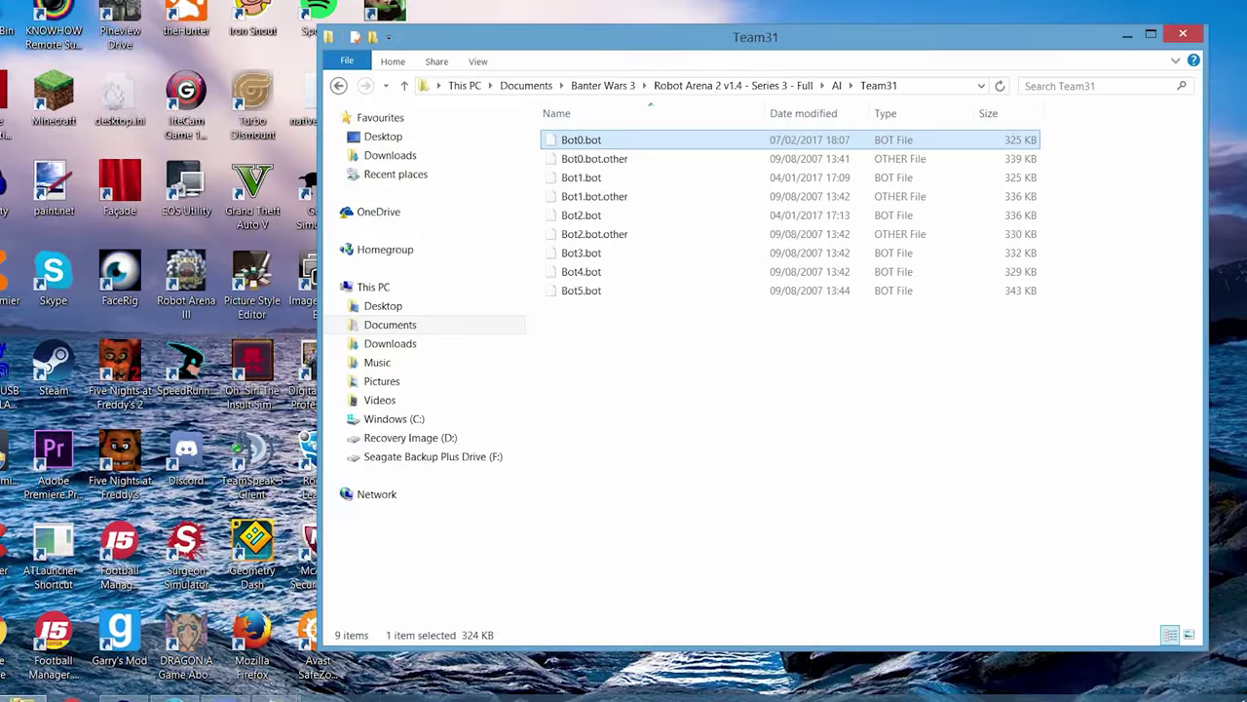
left_click(733, 85)
scroll(682, 371, "down", 1)
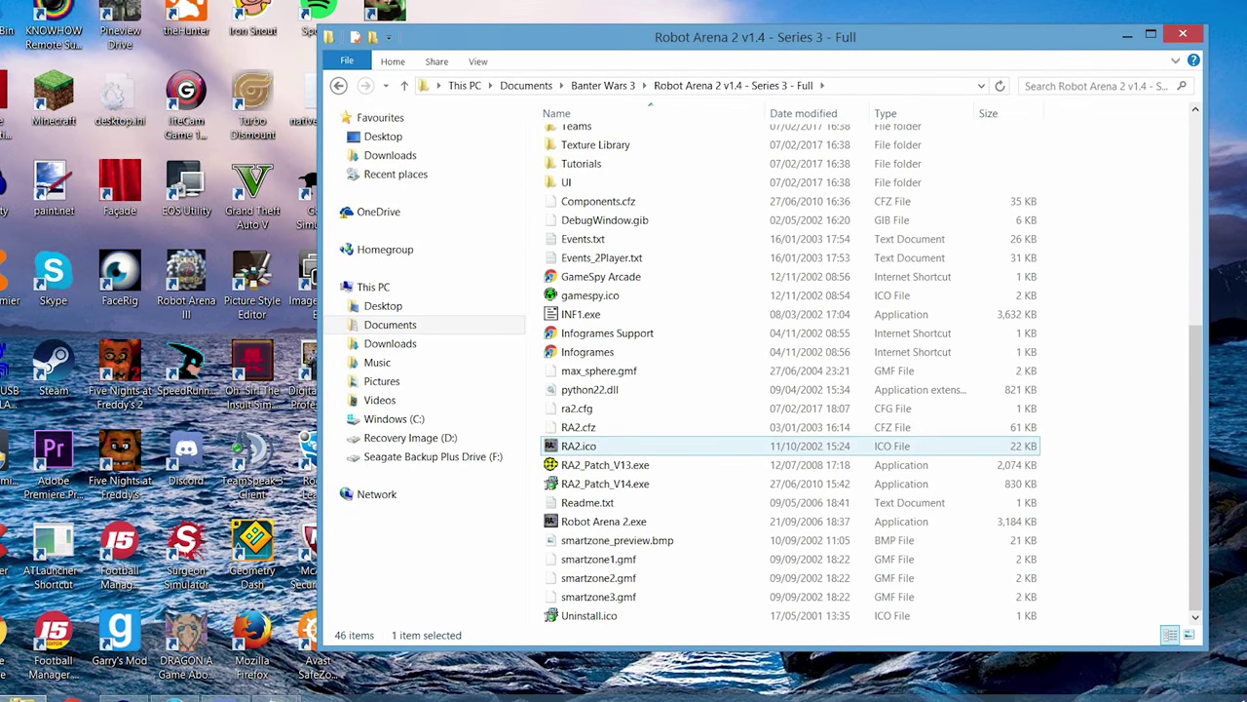
double_click(600, 521)
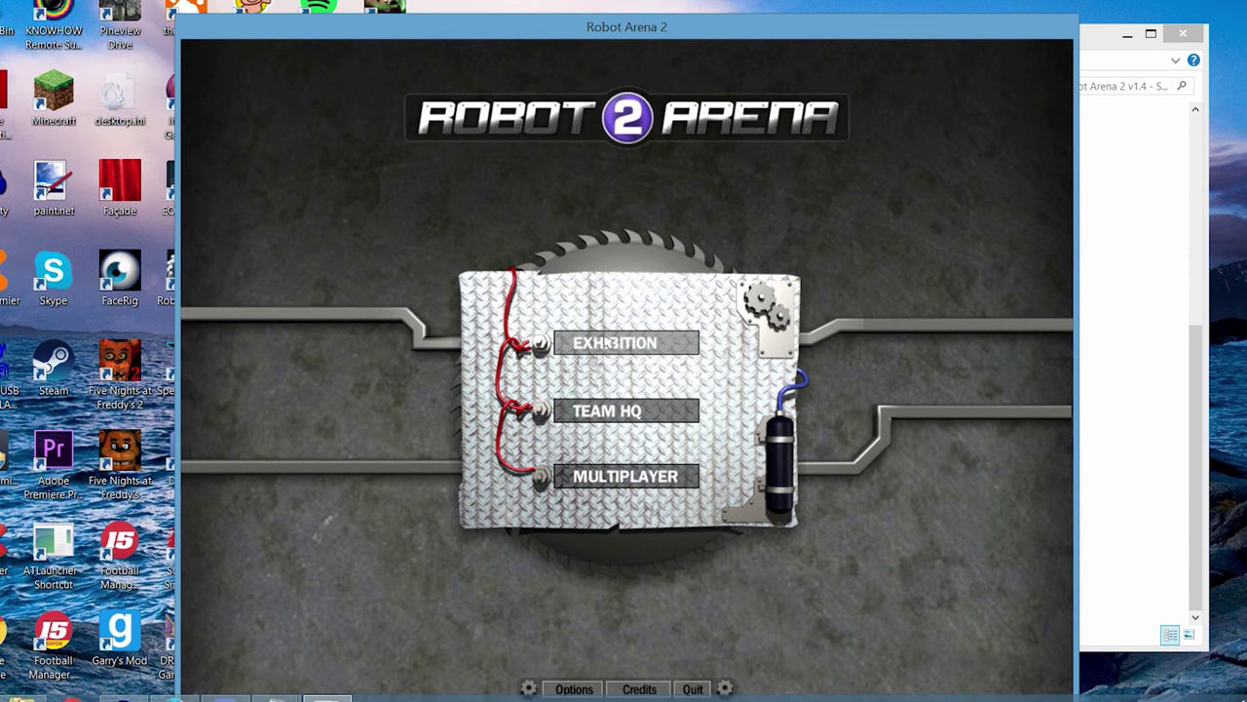
Set up a Battle Royal exhibition match in the Ring Arena
left_click(608, 343)
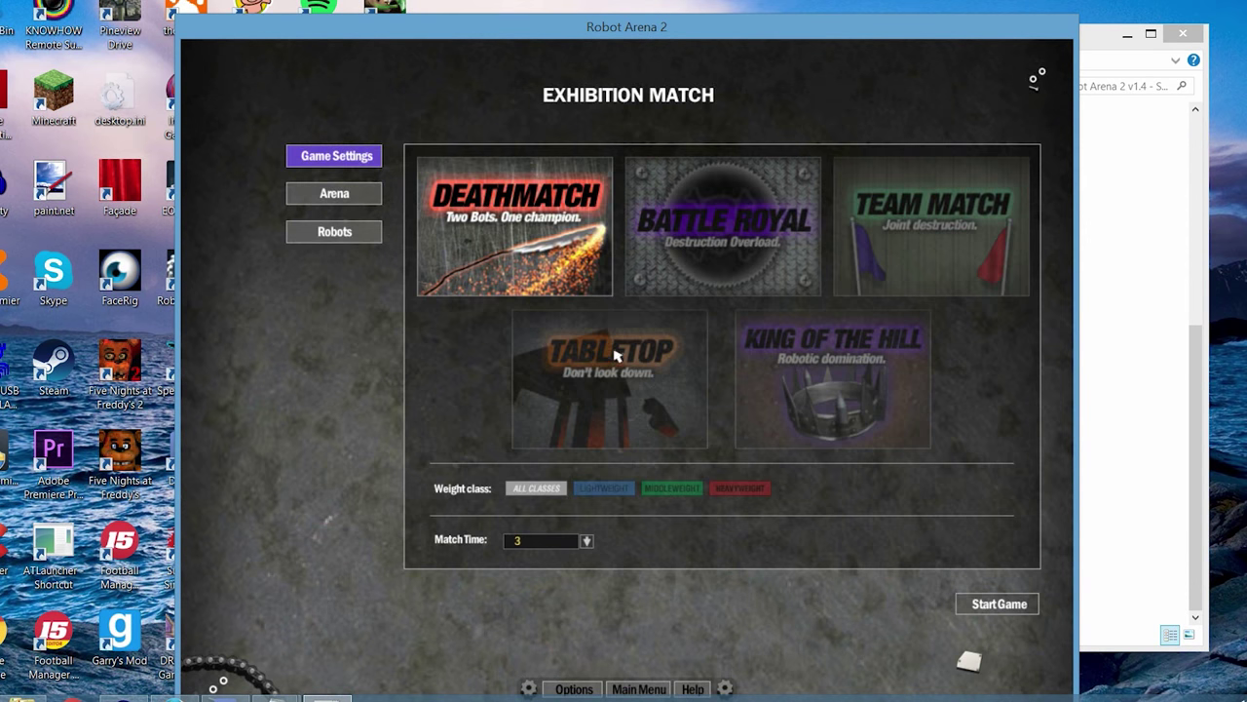
left_click(682, 226)
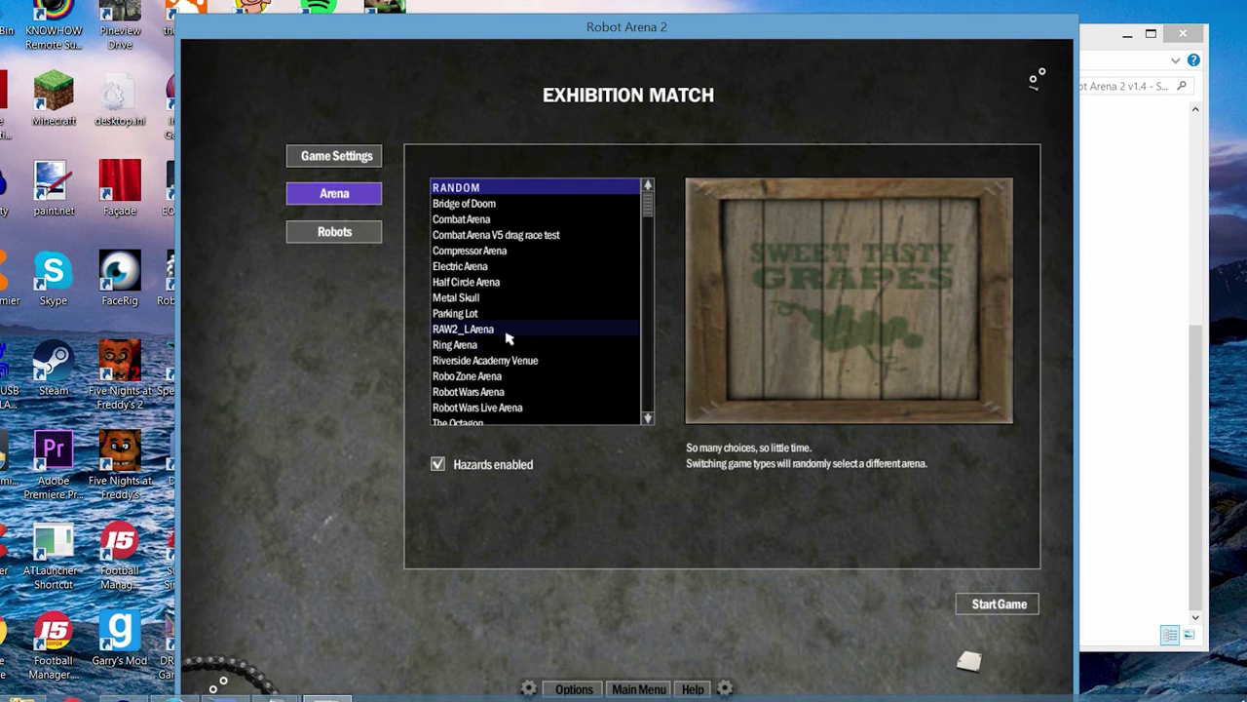
left_click(466, 345)
left_click(343, 238)
Add Duncan Toucan from the Past-Present-Future team as the first computer robot
left_click(531, 281)
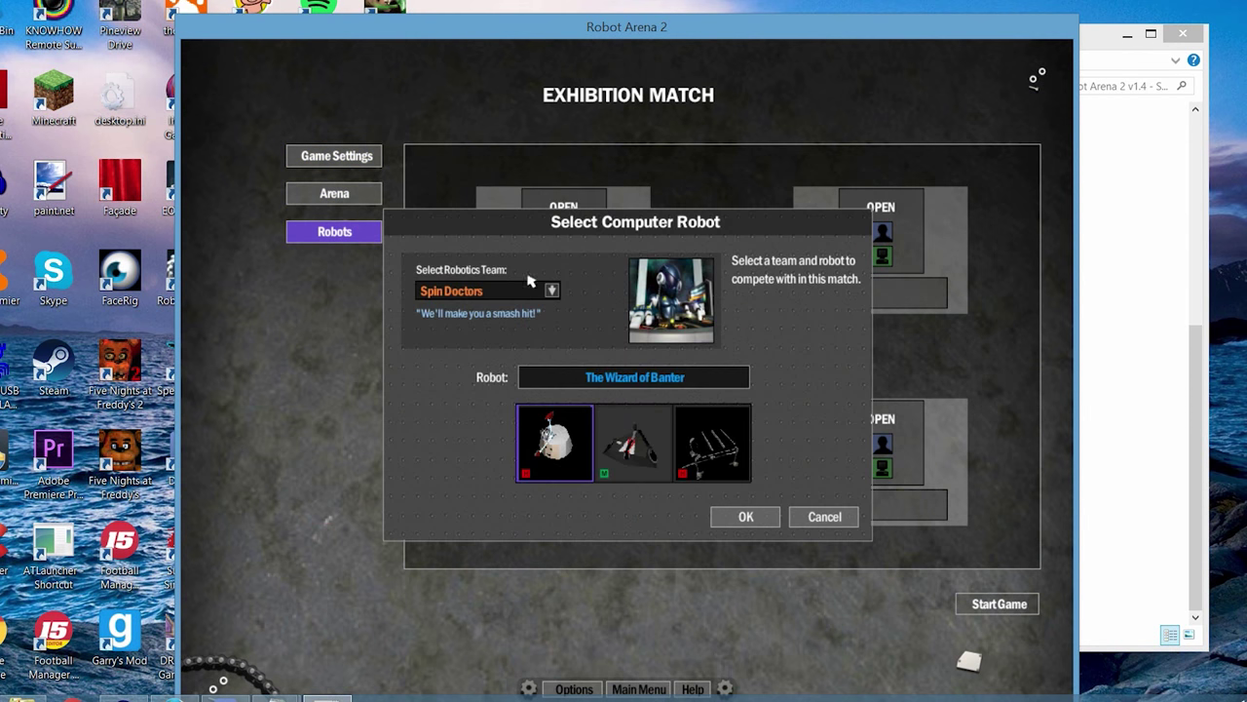
left_click(531, 290)
scroll(559, 324, "down", 5)
left_click(518, 338)
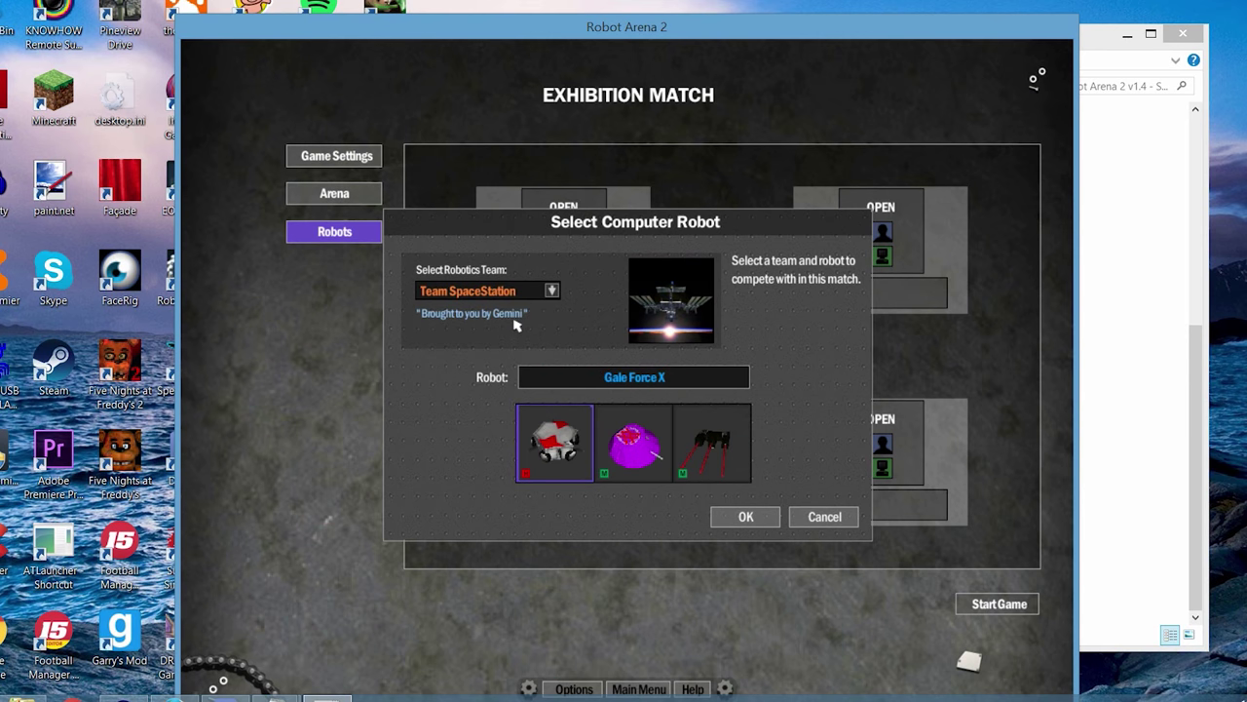
left_click(520, 292)
left_click(476, 351)
left_click(487, 295)
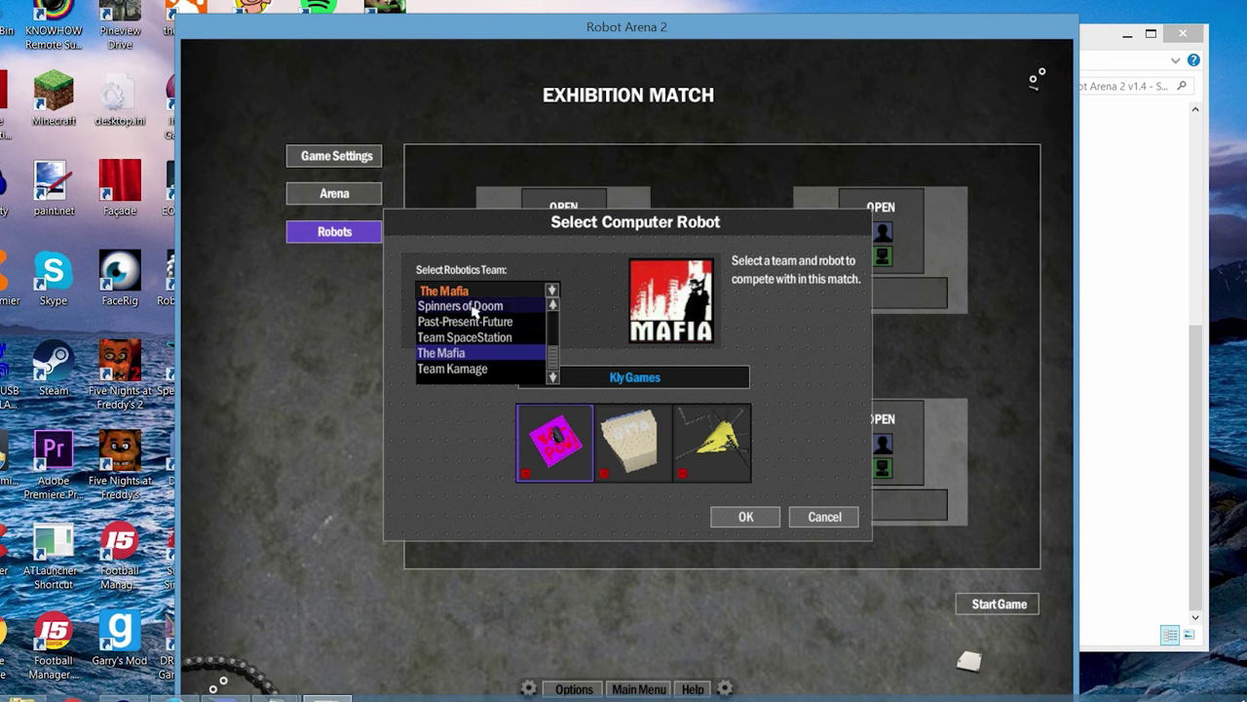
left_click(465, 322)
left_click(745, 516)
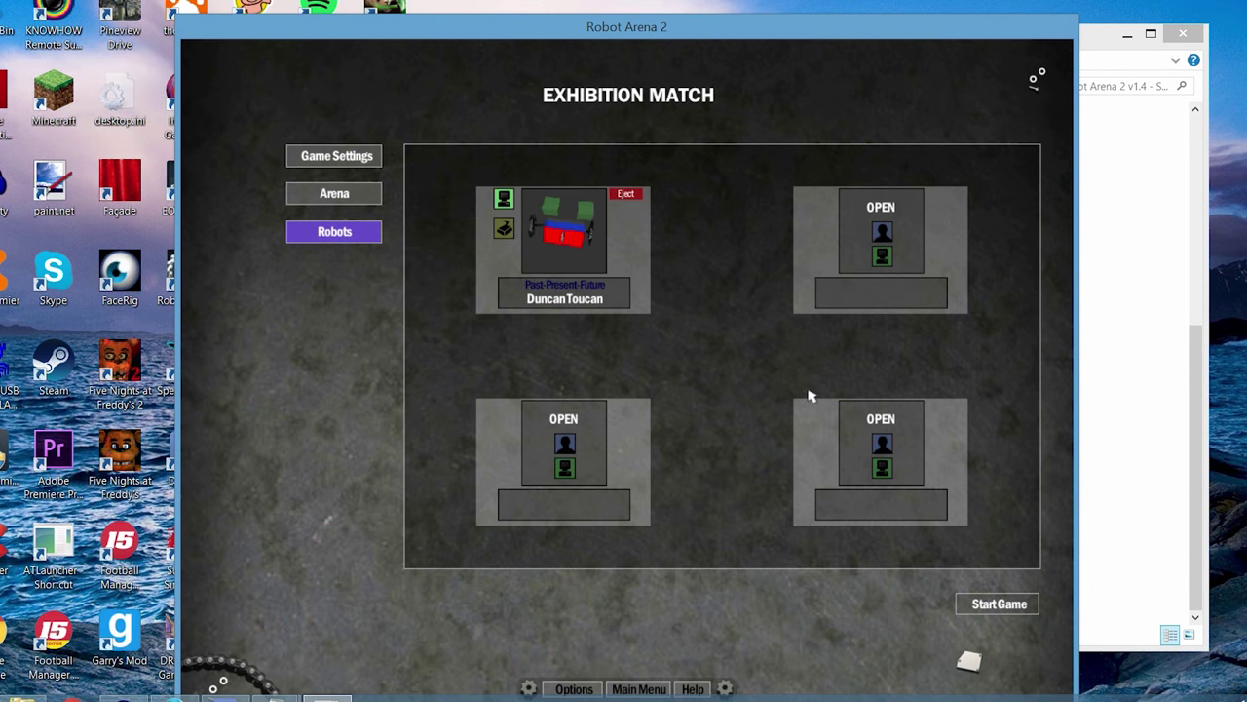
Add Newell's Suit from Spin Doctors and Faithful Bicycle from Alien Invasion as the second and third computer robots
left_click(882, 257)
left_click(620, 440)
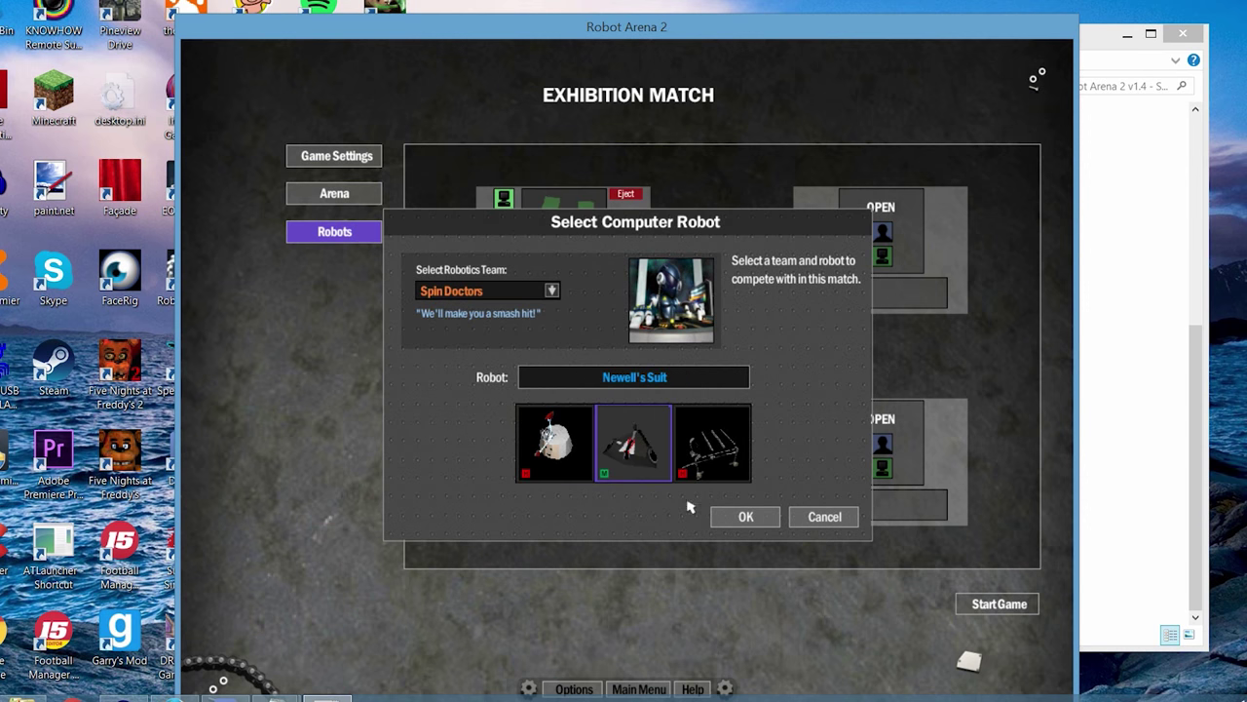
left_click(743, 518)
left_click(577, 468)
left_click(531, 293)
left_click(526, 322)
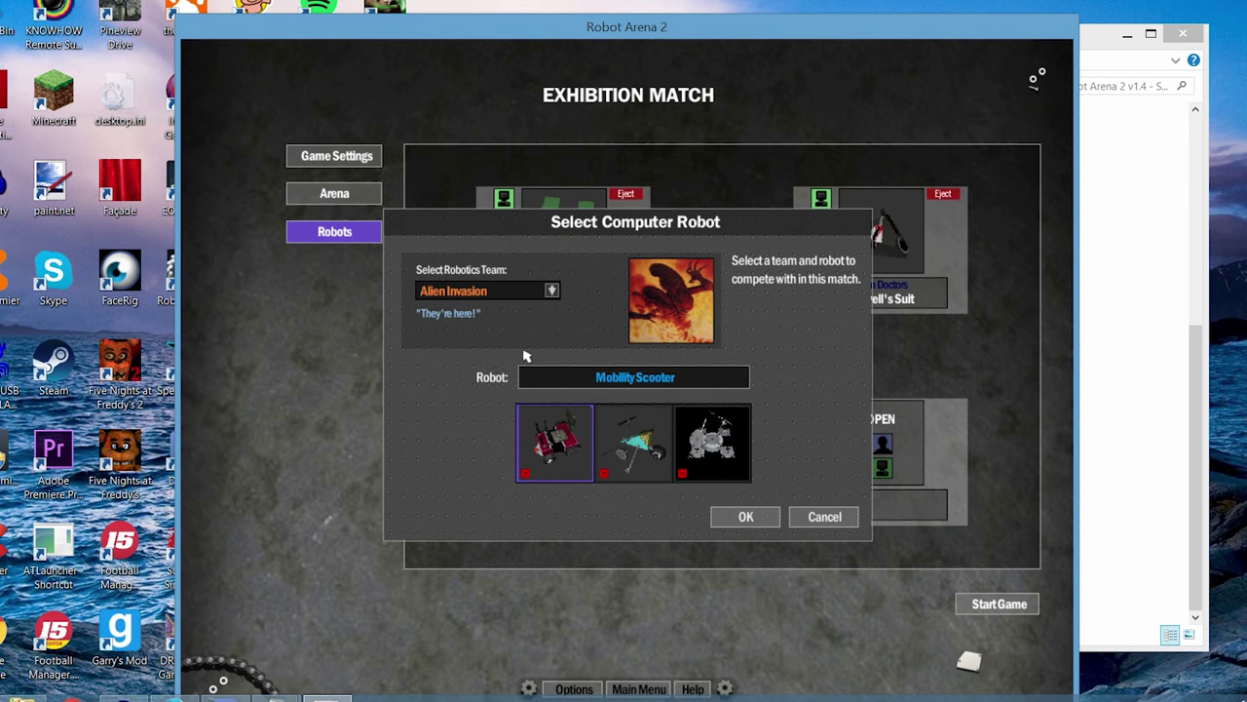
left_click(635, 441)
left_click(746, 517)
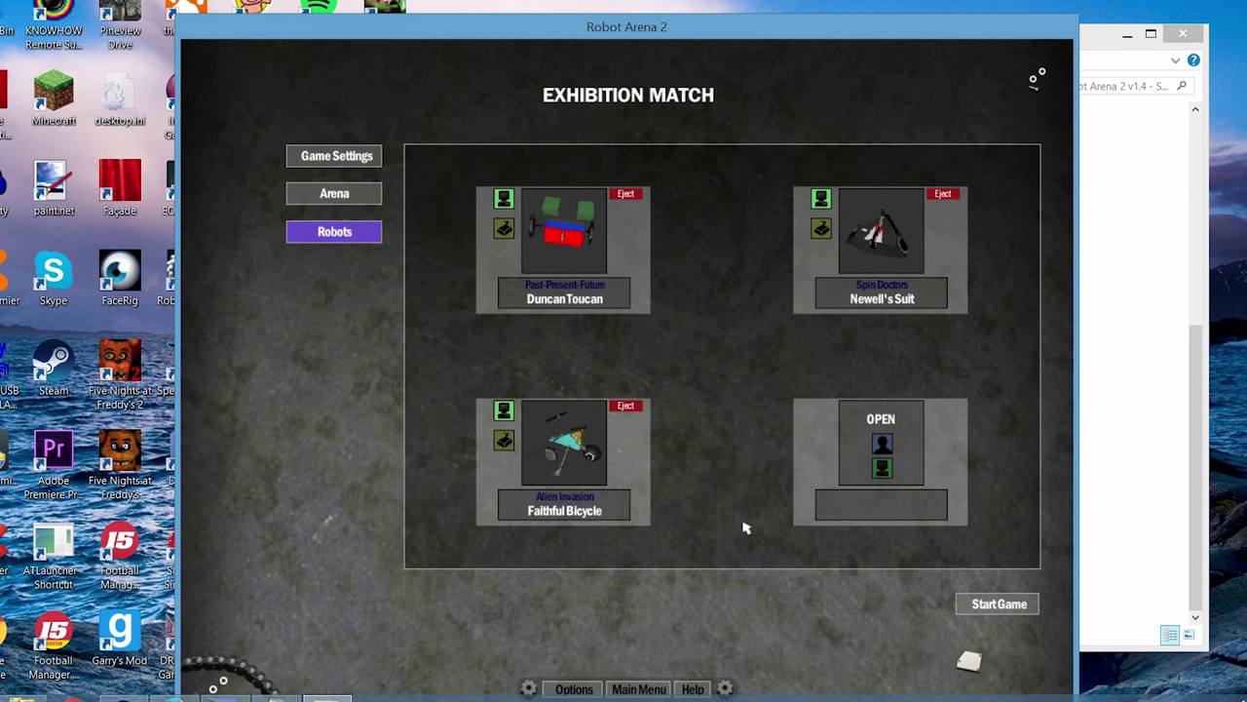
Add R.D.M. from the Mythbots team as the fourth computer robot and start the match
left_click(882, 469)
left_click(550, 291)
left_click(488, 348)
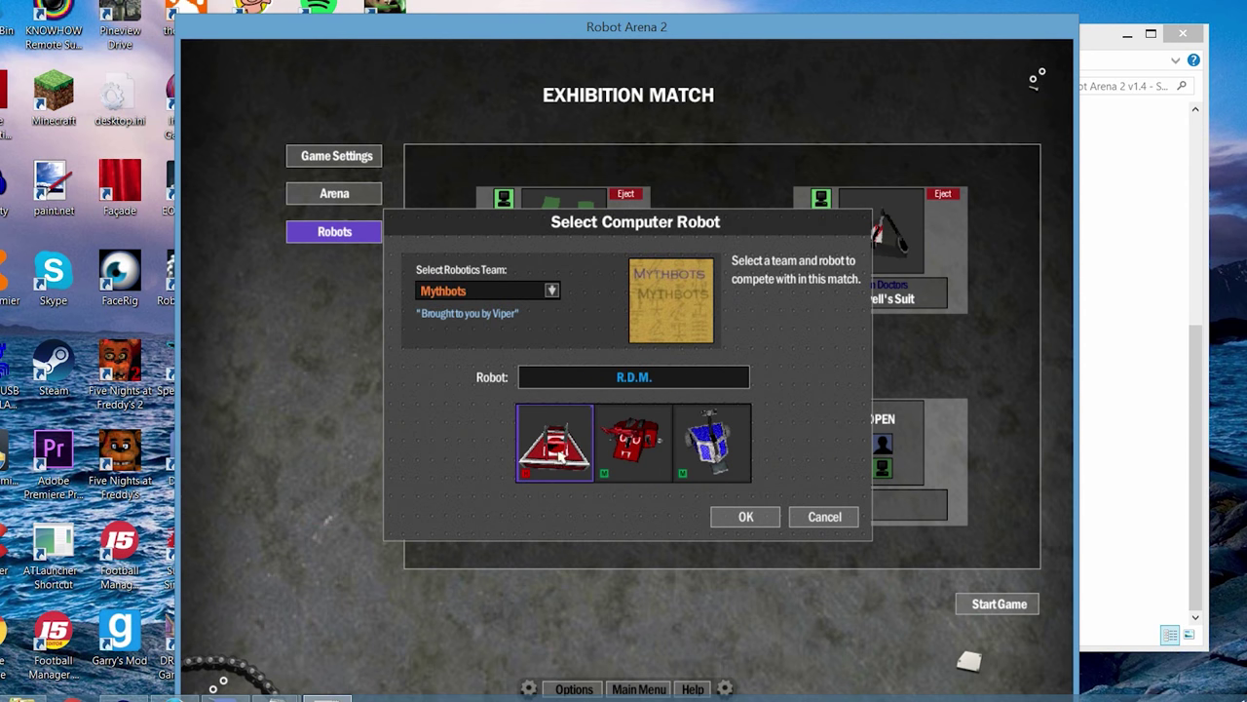
left_click(745, 516)
left_click(1003, 604)
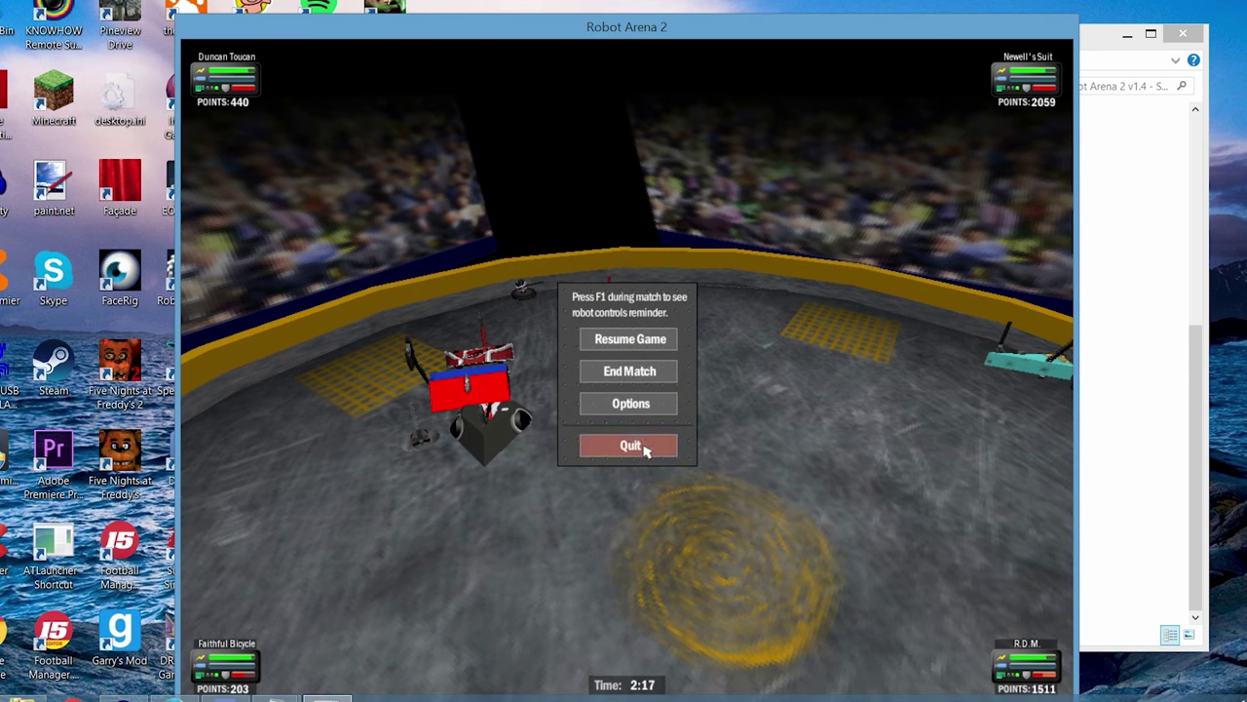
Quit the game during the match and switch to the Bindings.py window in Notepad that contains the Duncan Toucan entry
left_click(638, 446)
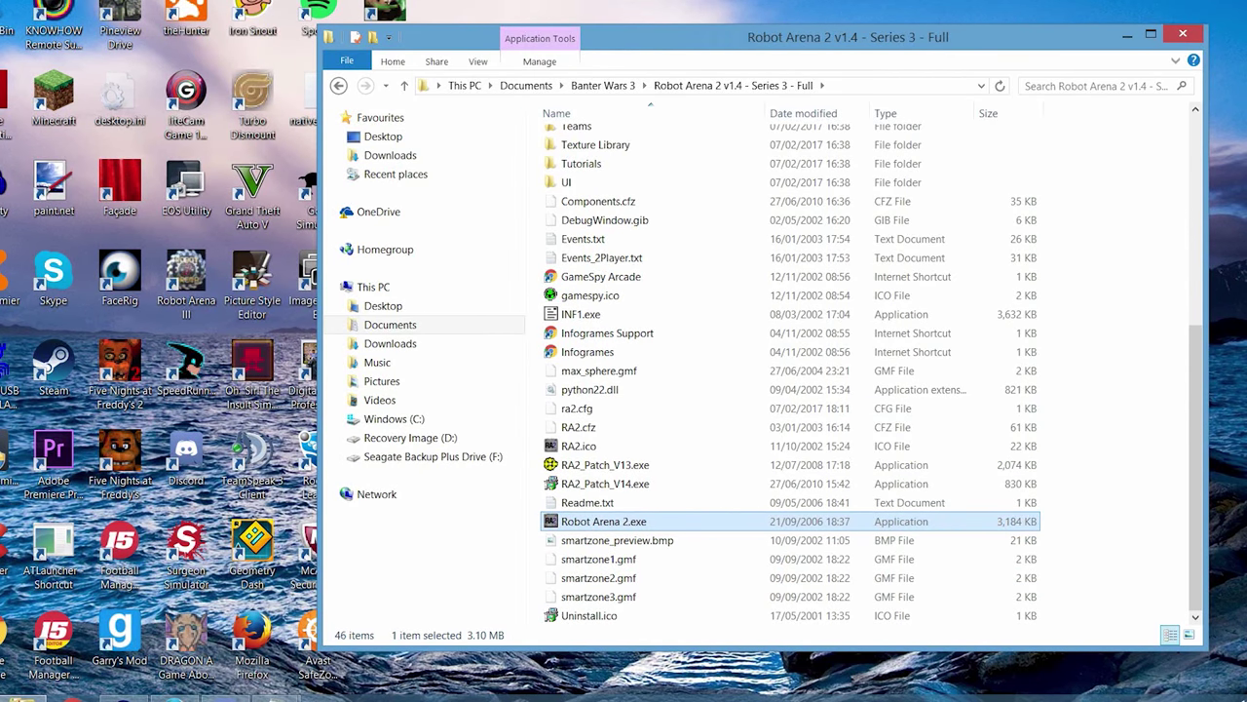
mouse_move(273, 694)
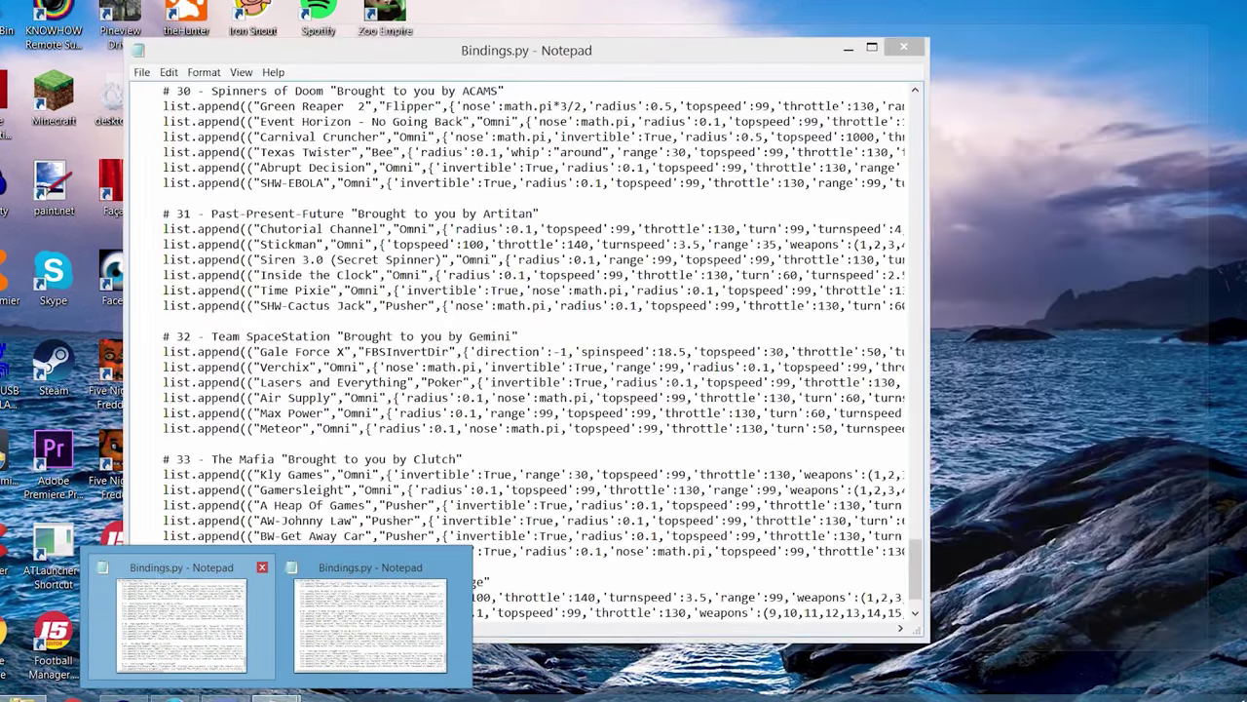
left_click(180, 612)
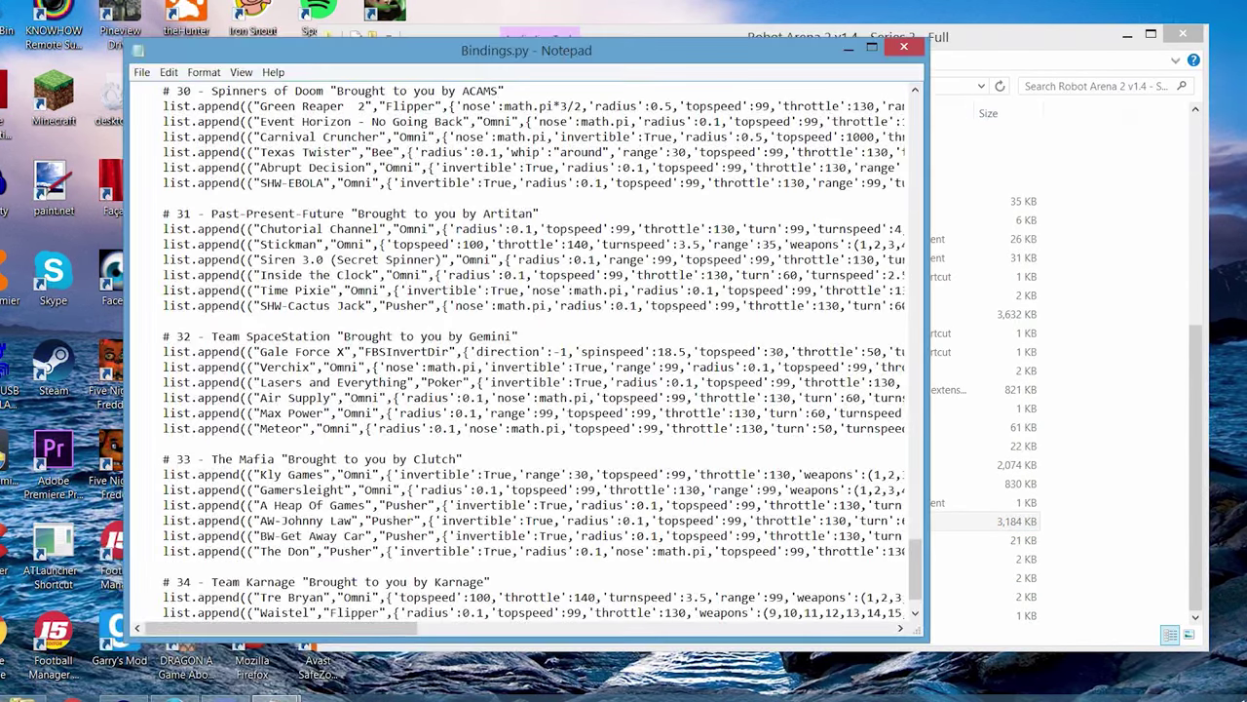
mouse_move(272, 694)
left_click(312, 609)
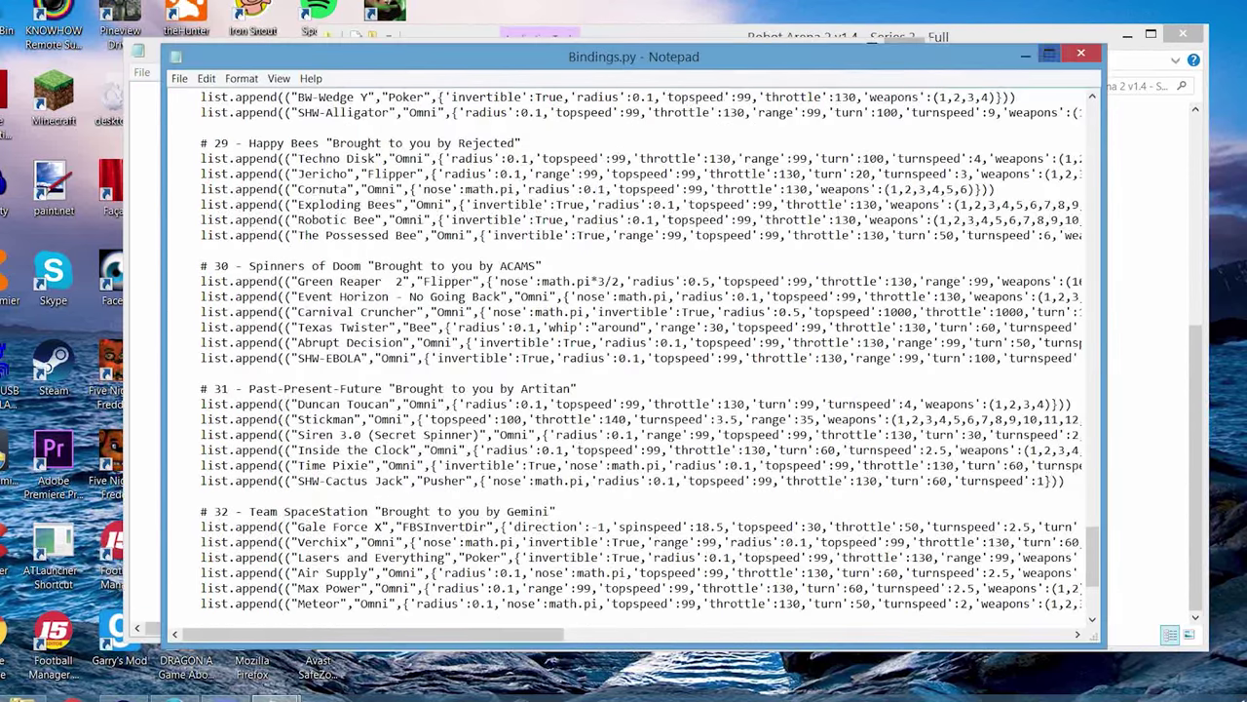
Close the Bindings.py window containing the Duncan Toucan entry and examine Verchix's 'nose' and 'invertible' settings in the other open copy
left_click(1081, 54)
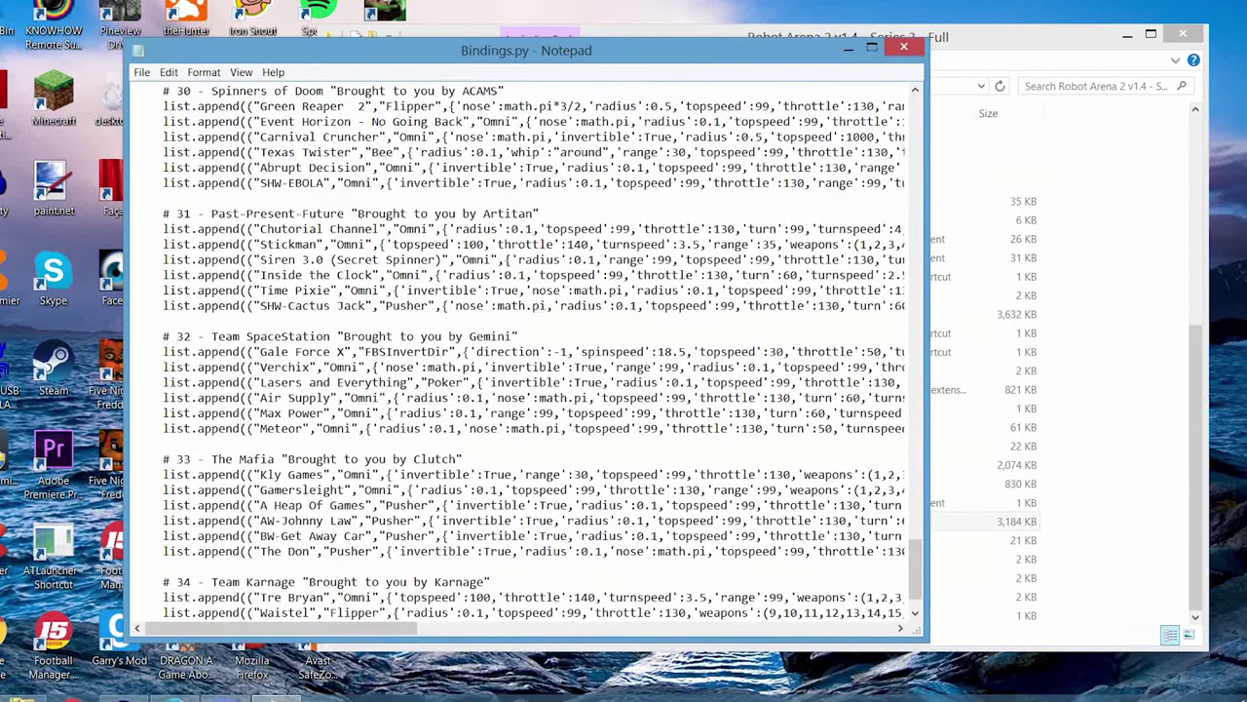
left_click_drag(485, 368, 380, 367)
left_click_drag(610, 367, 485, 367)
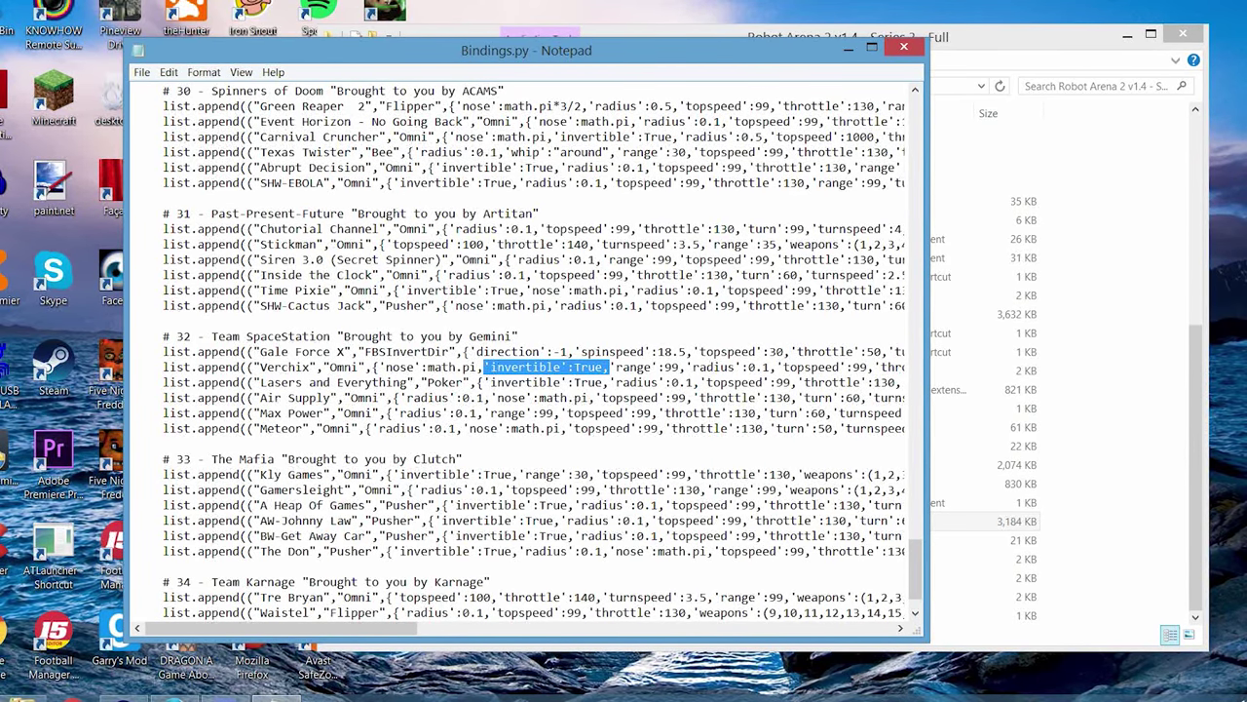
left_click_drag(484, 367, 610, 368)
left_click_drag(484, 367, 610, 367)
left_click_drag(379, 367, 483, 367)
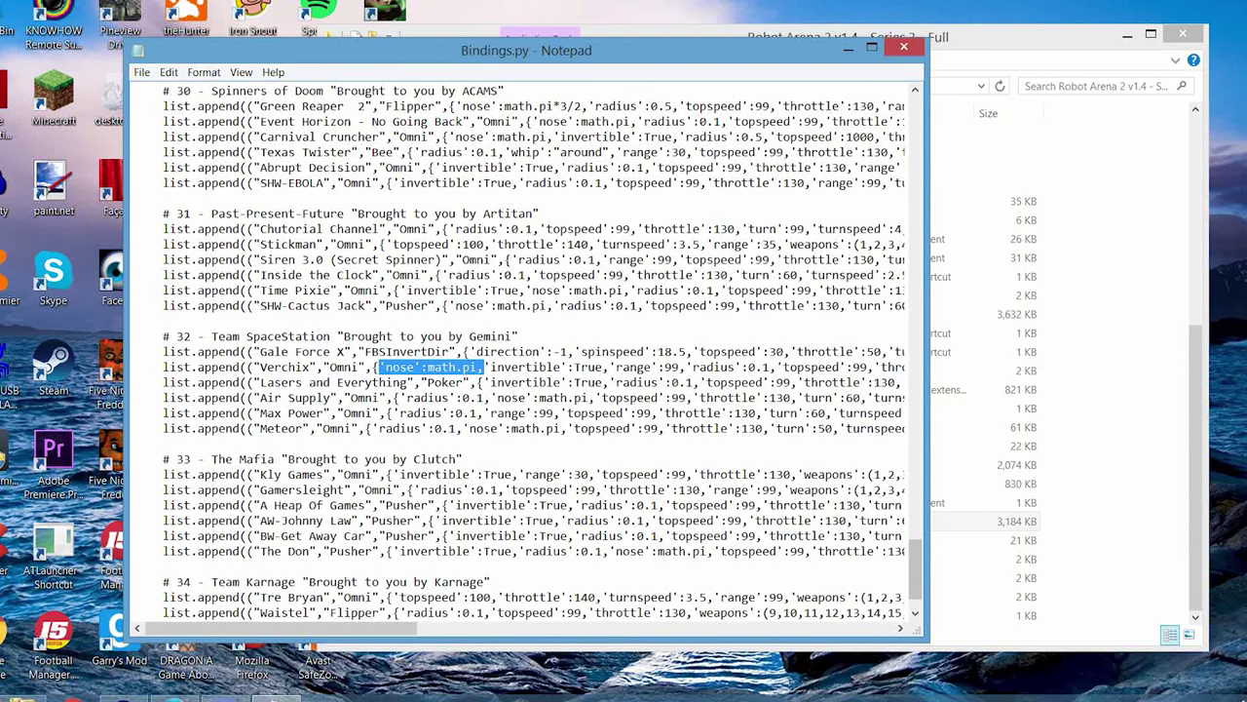
left_click(426, 367)
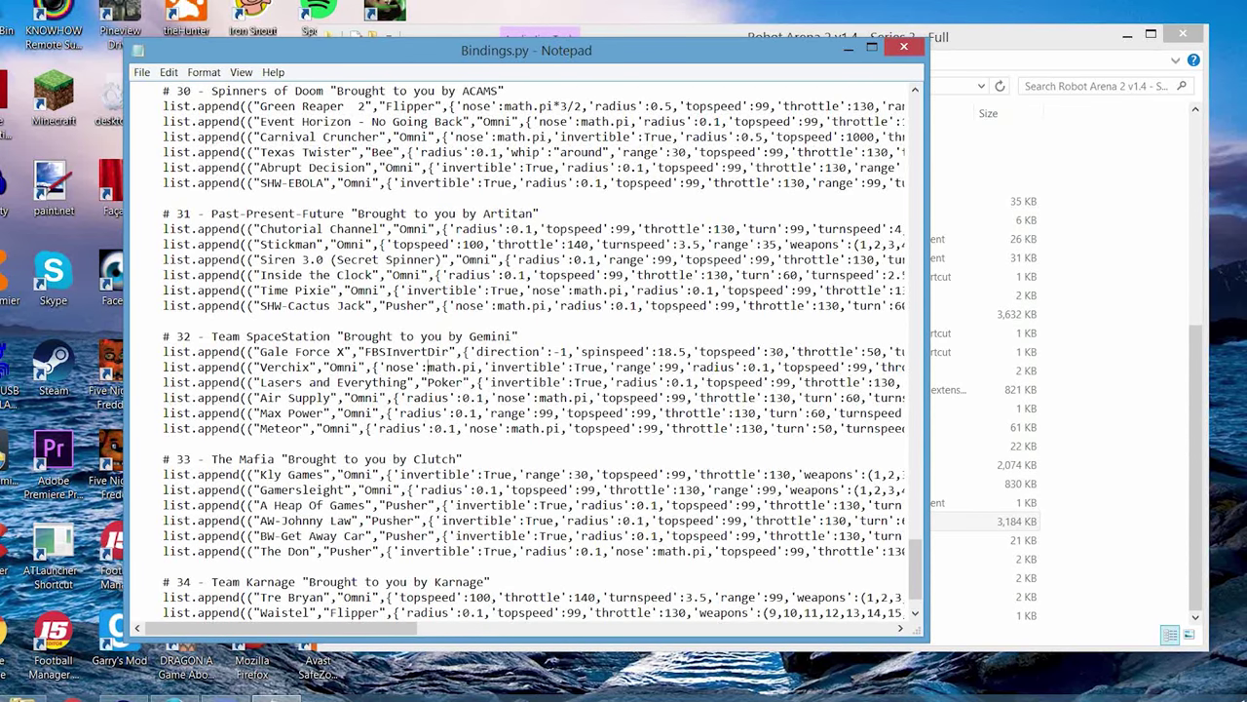
Compare the settings of the Lasers and Everything entry with Verchix's 'nose':math.pi setting under Team SpaceStation
left_click_drag(484, 382, 829, 382)
left_click(505, 382)
left_click_drag(379, 367, 484, 367)
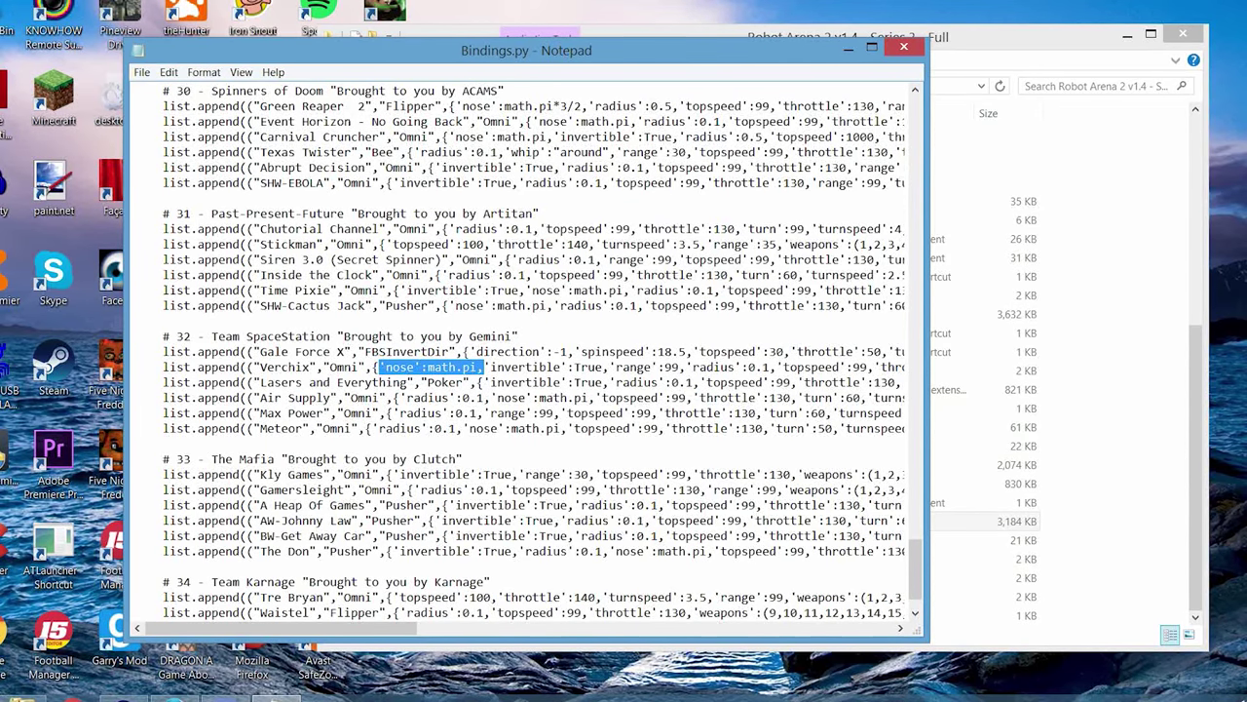
Examine the alternative nose directions, math.pi*3/2 in the Green Reaper 2 entry and math.pi/2 in the Detrimental entry
scroll(916, 570, "down", 2)
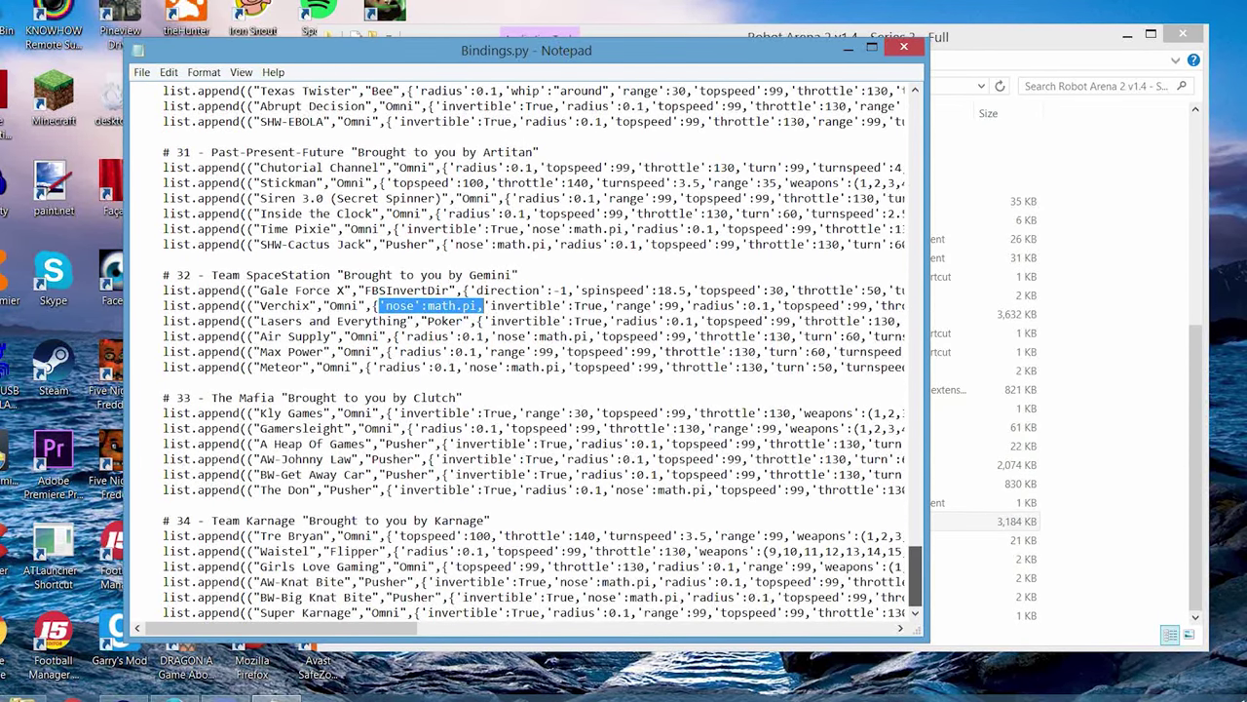
scroll(526, 351, "up", 3)
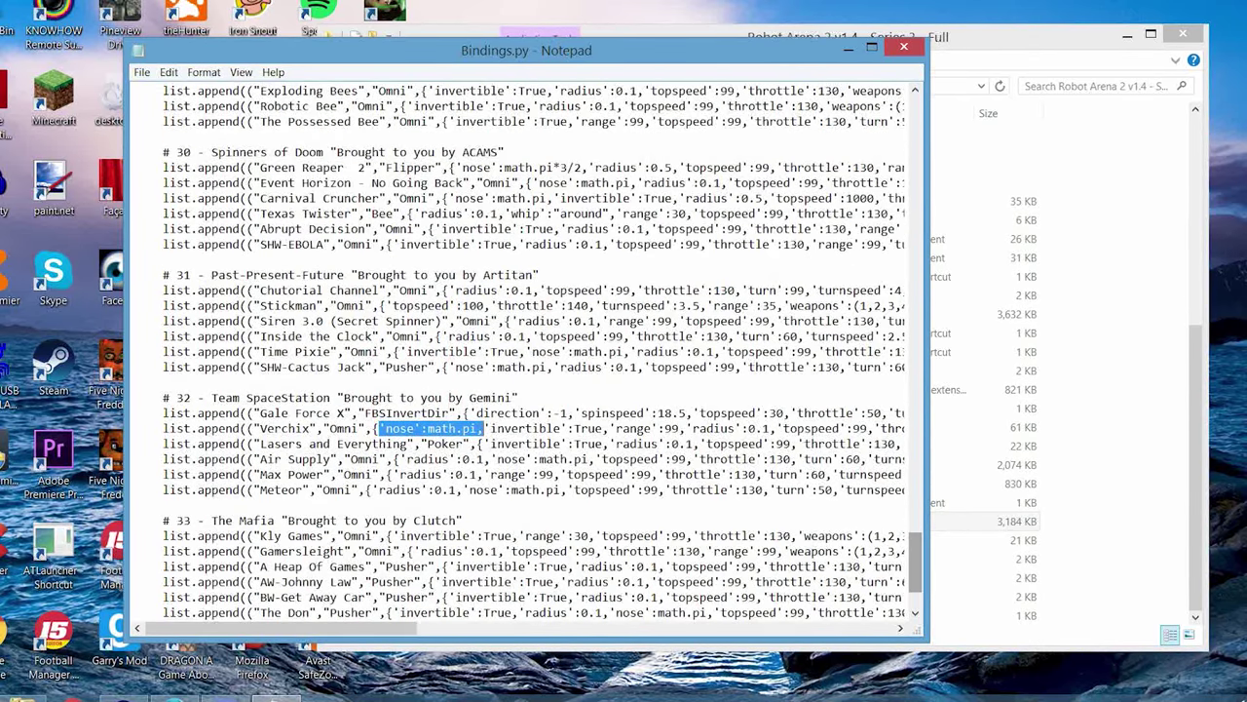
left_click(453, 168)
left_click_drag(453, 168, 583, 168)
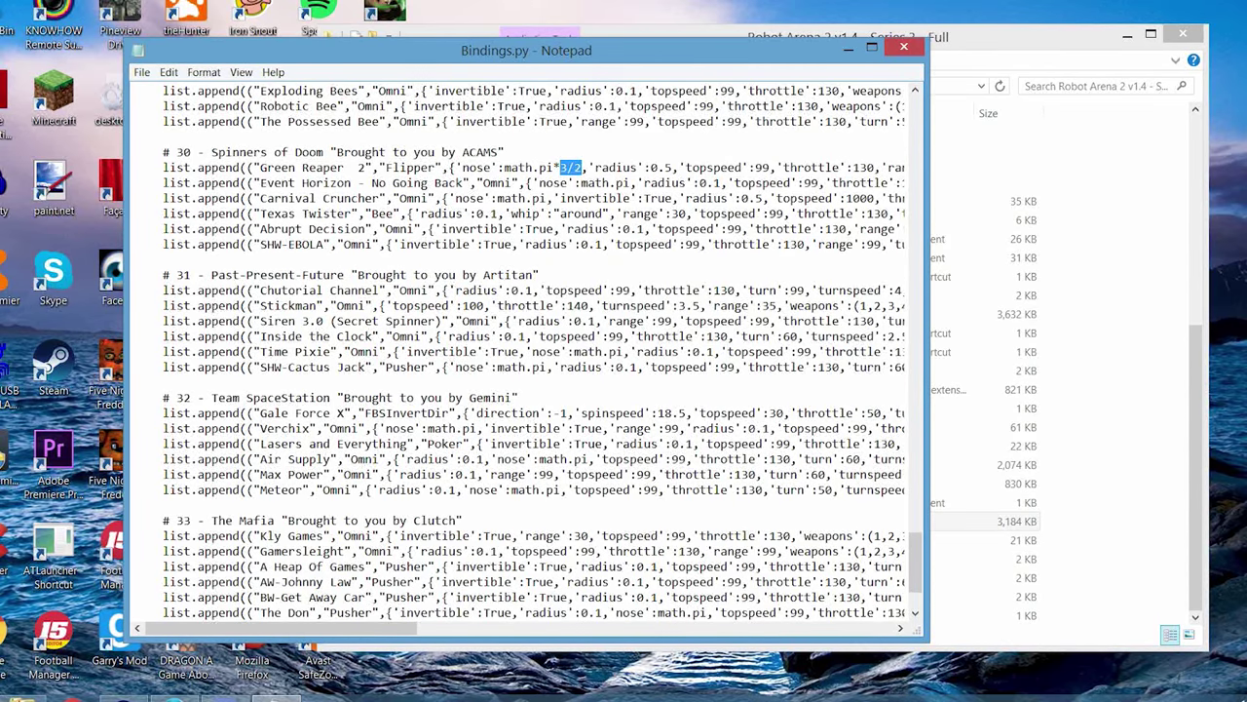
left_click_drag(916, 562, 916, 469)
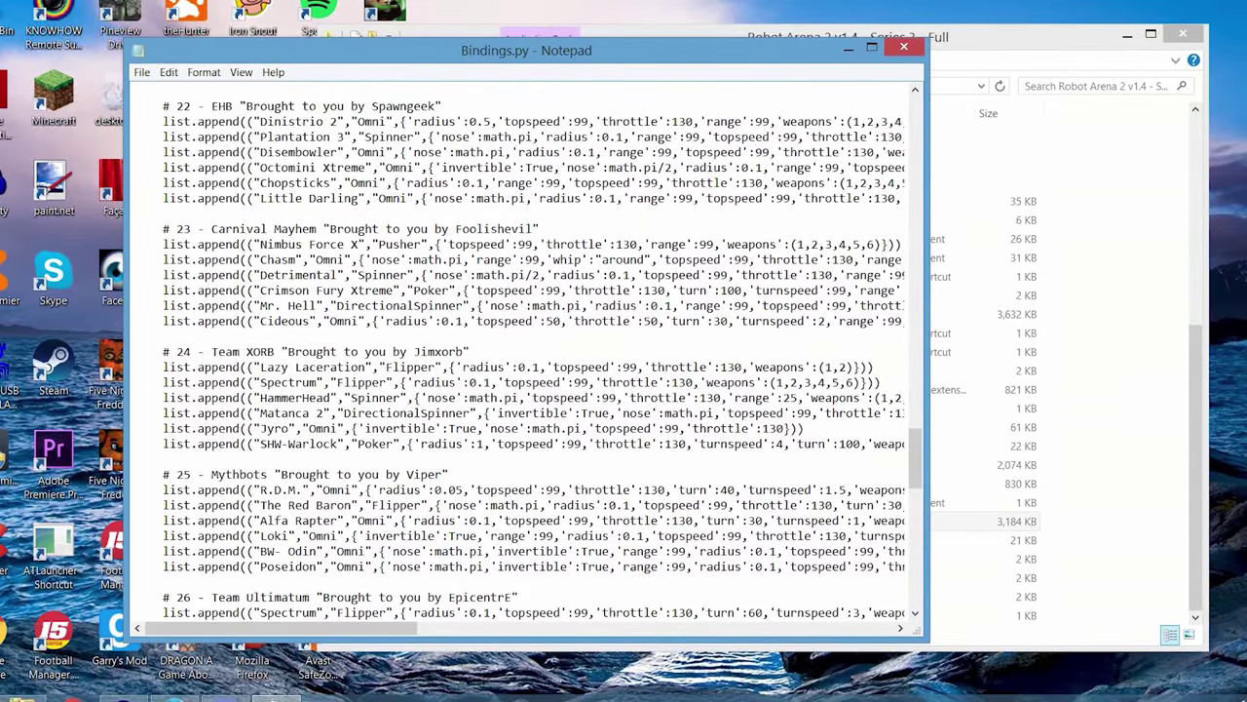
left_click_drag(548, 275, 429, 277)
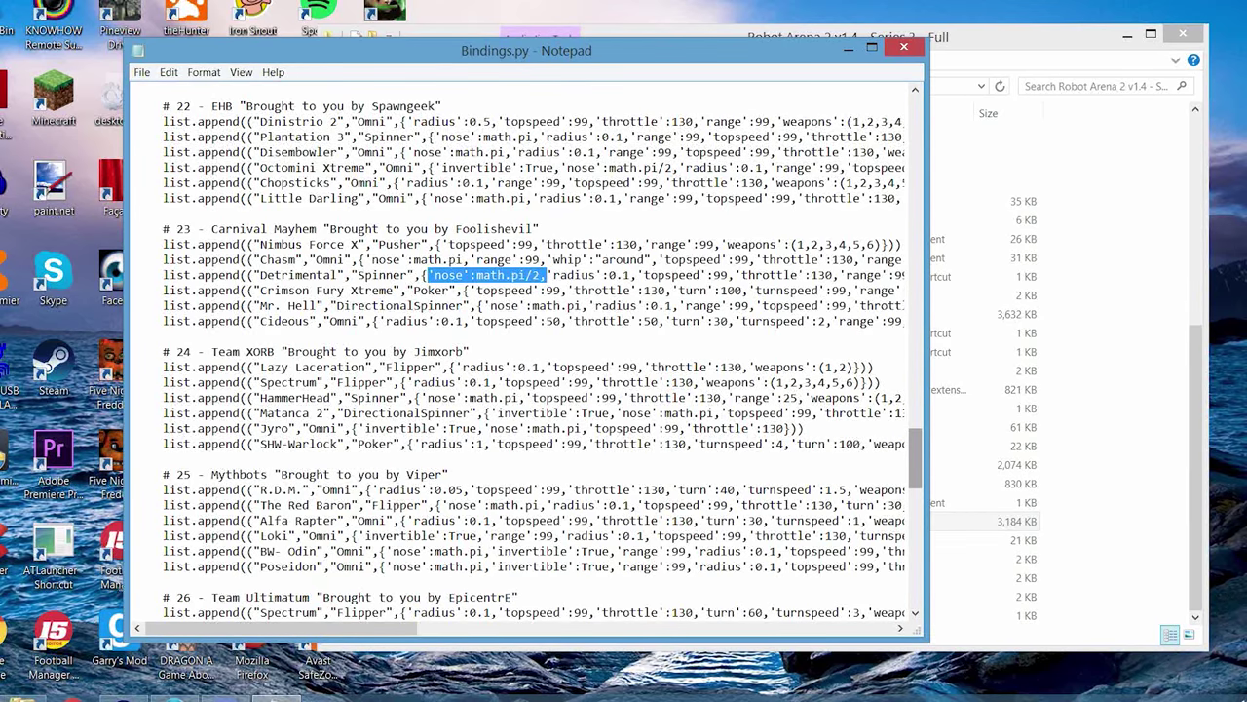
Return to the Past-Present-Future team's entries near the end of Bindings.py and save the file
scroll(526, 351, "down", 20)
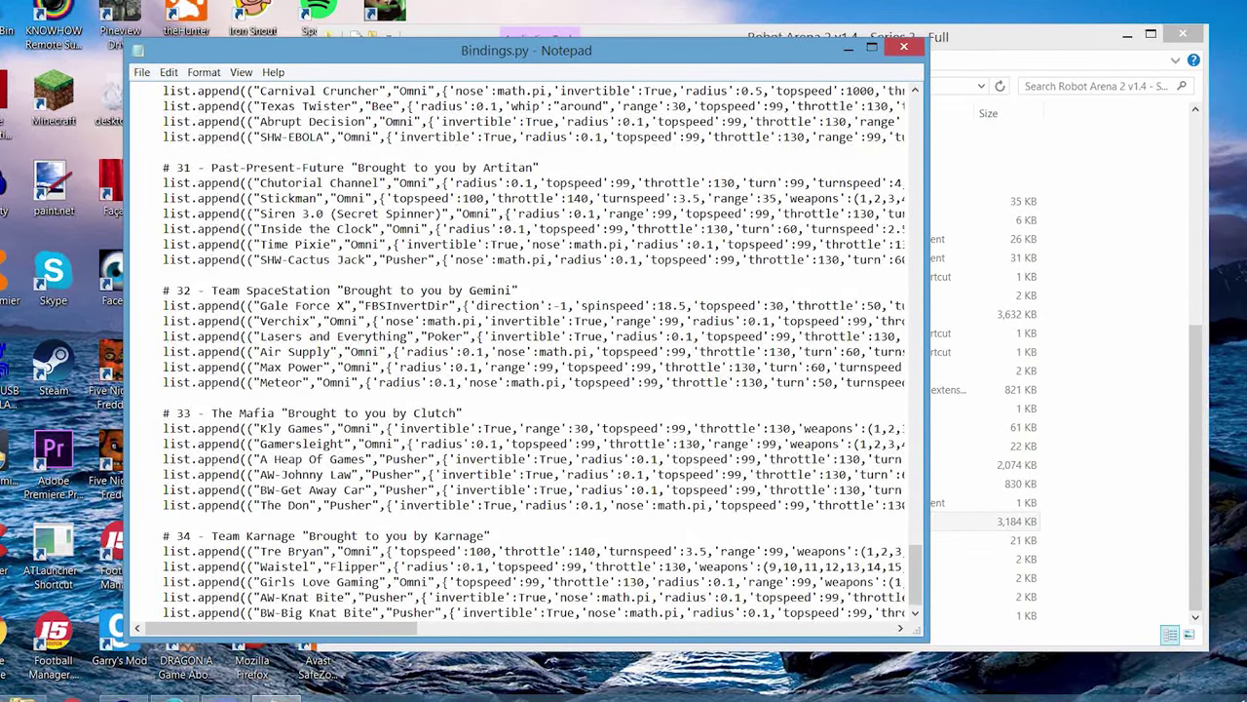
left_click(141, 72)
left_click(171, 124)
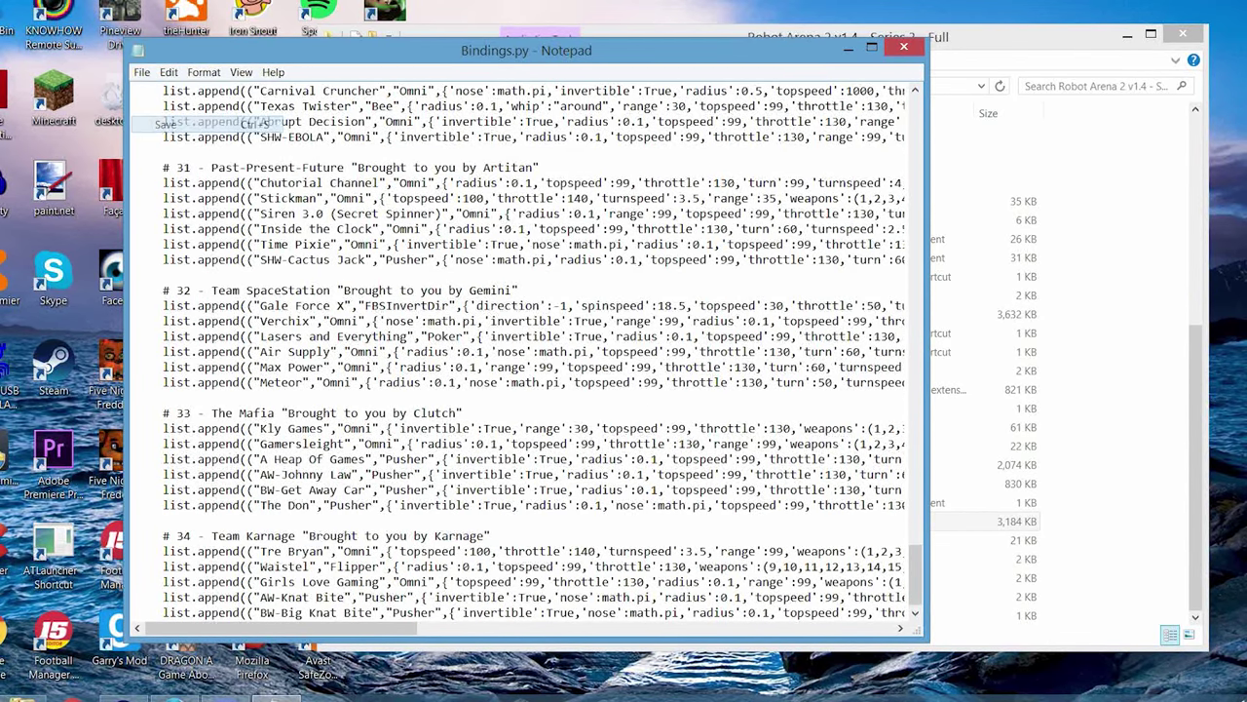